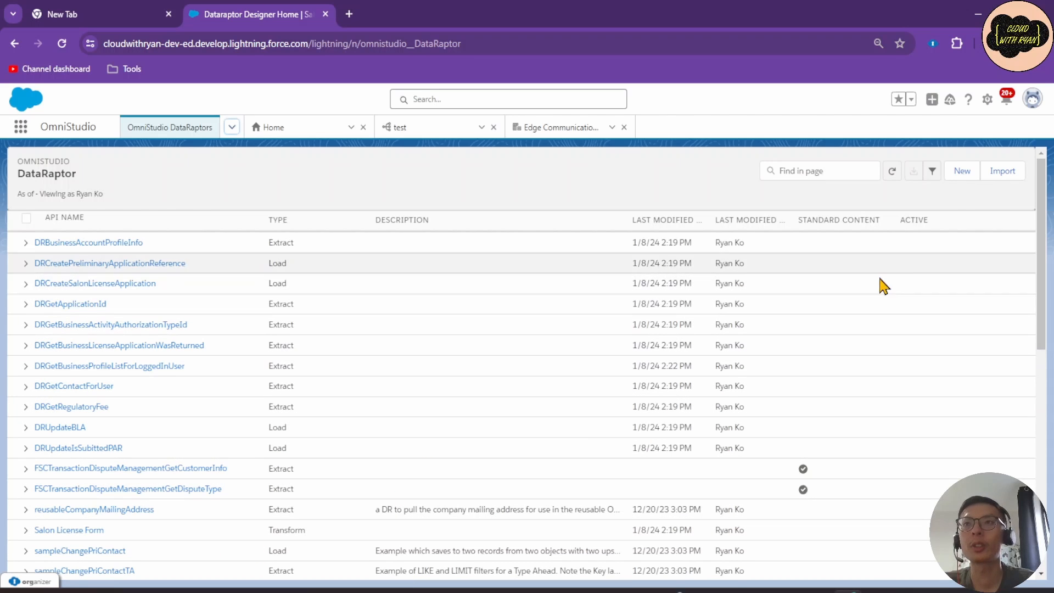
Start a new DataRaptor with Turbo Extract interface type and JSON input and output types.
{"action": "left_click", "coordinate": [960, 177]}
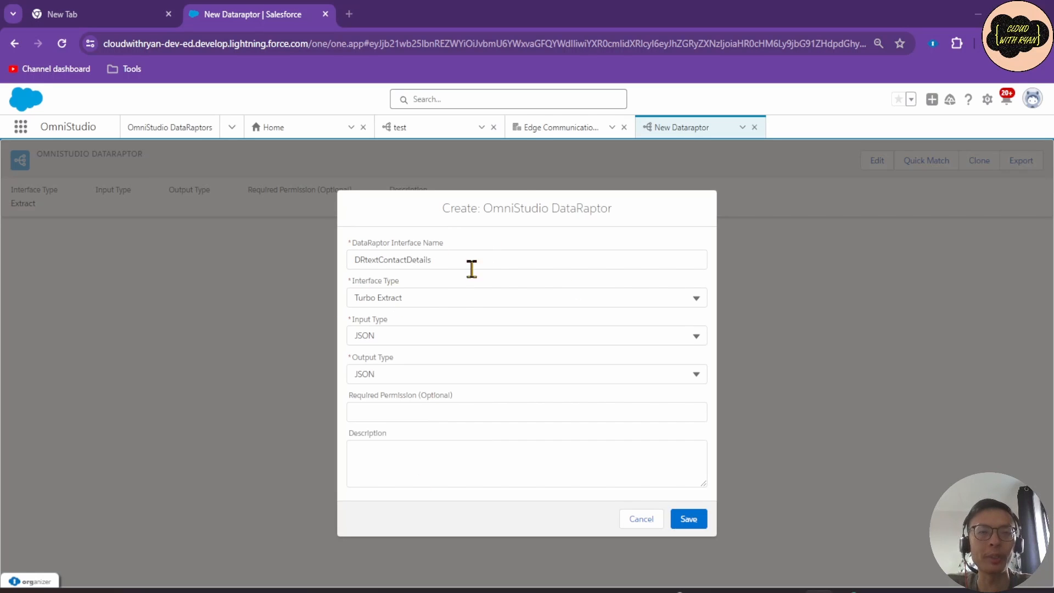
{"action": "left_click", "coordinate": [412, 295]}
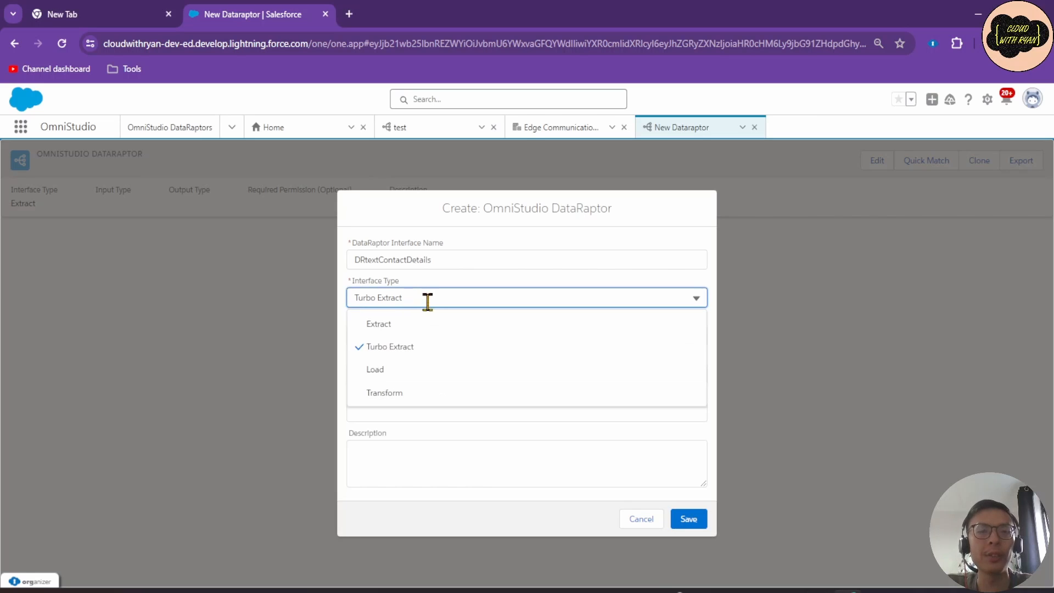
{"action": "left_click", "coordinate": [426, 345]}
{"action": "left_click", "coordinate": [454, 339]}
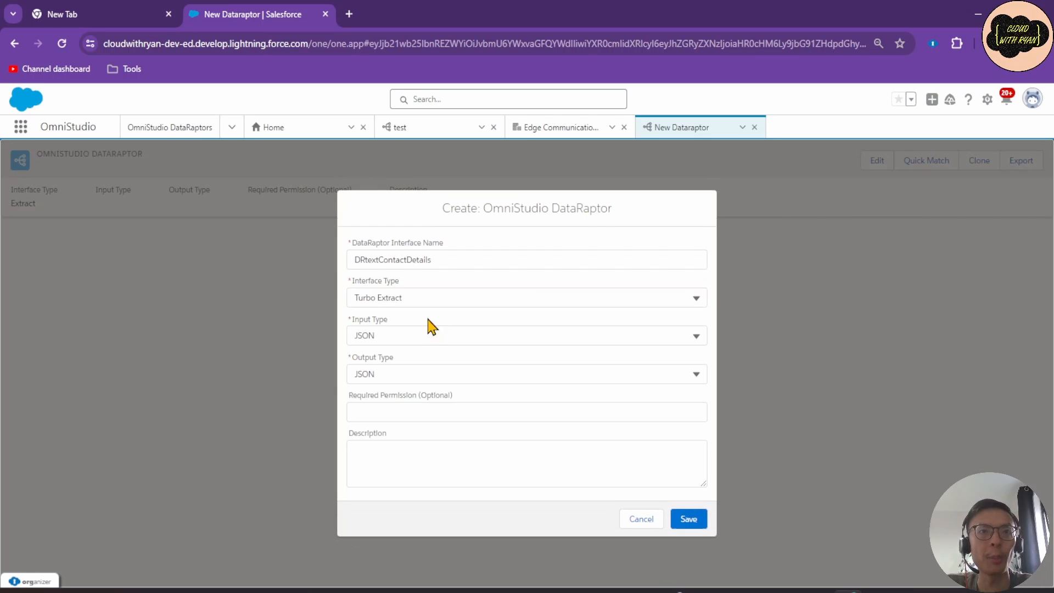
{"action": "left_click", "coordinate": [416, 335]}
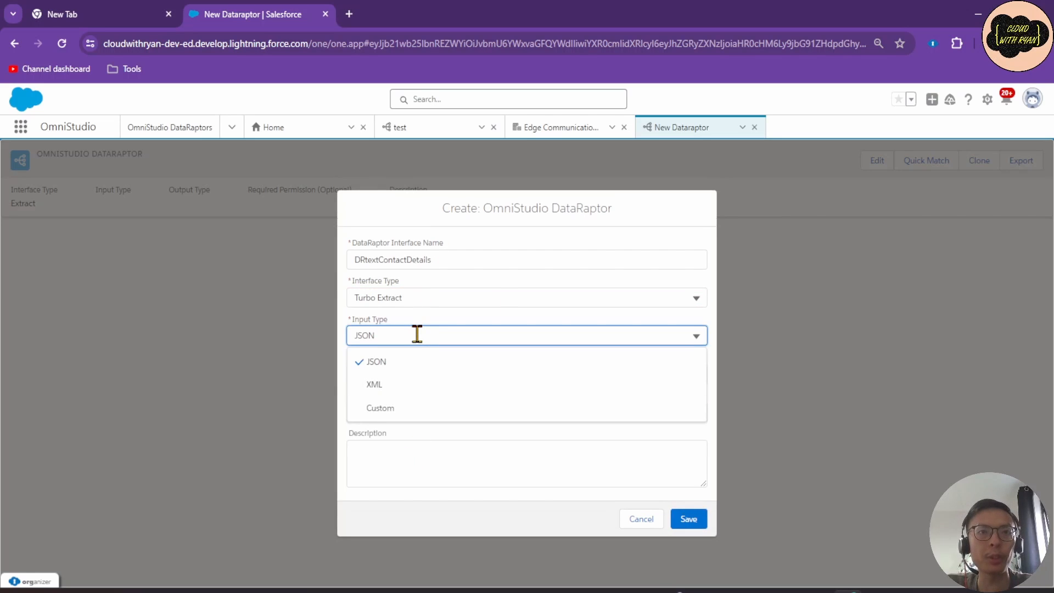
{"action": "left_click", "coordinate": [440, 325]}
{"action": "left_click", "coordinate": [424, 373]}
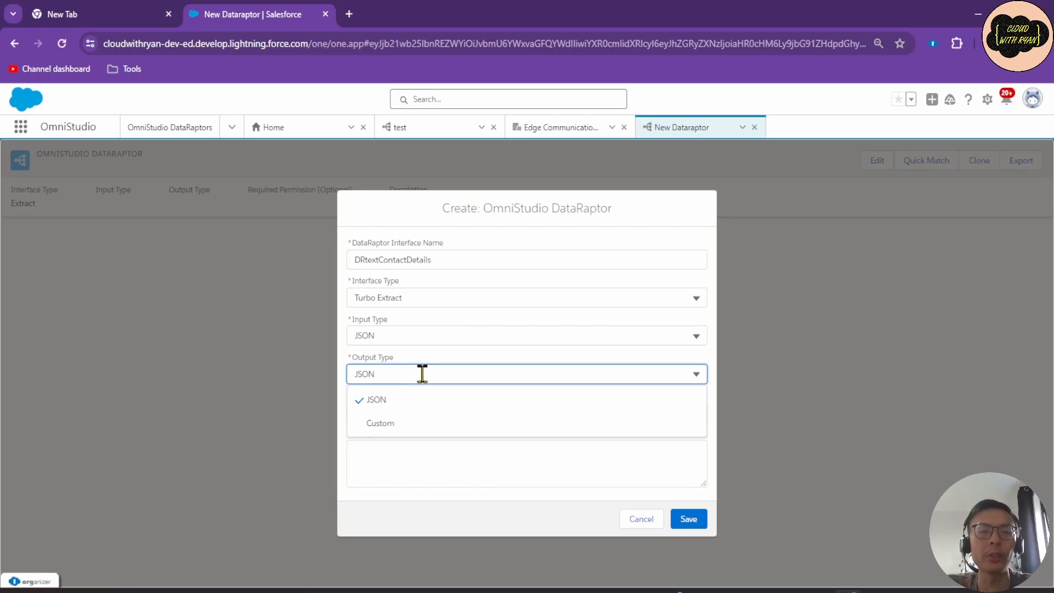
{"action": "left_click", "coordinate": [435, 342]}
Confirm the DataRaptor name DRtextContactDetails and save it.
{"action": "left_click", "coordinate": [411, 456]}
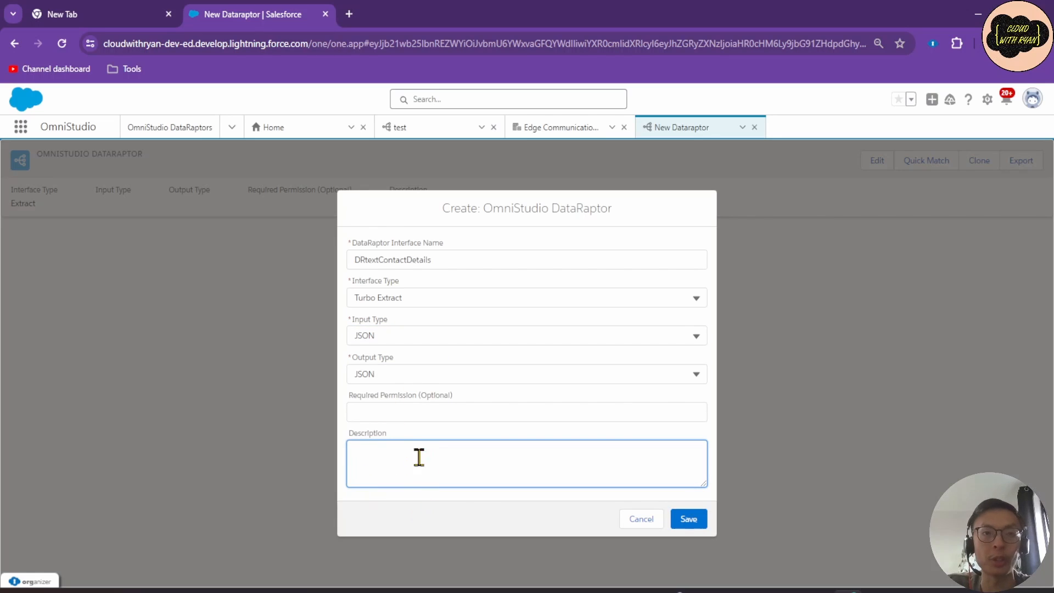
{"action": "left_click", "coordinate": [460, 263]}
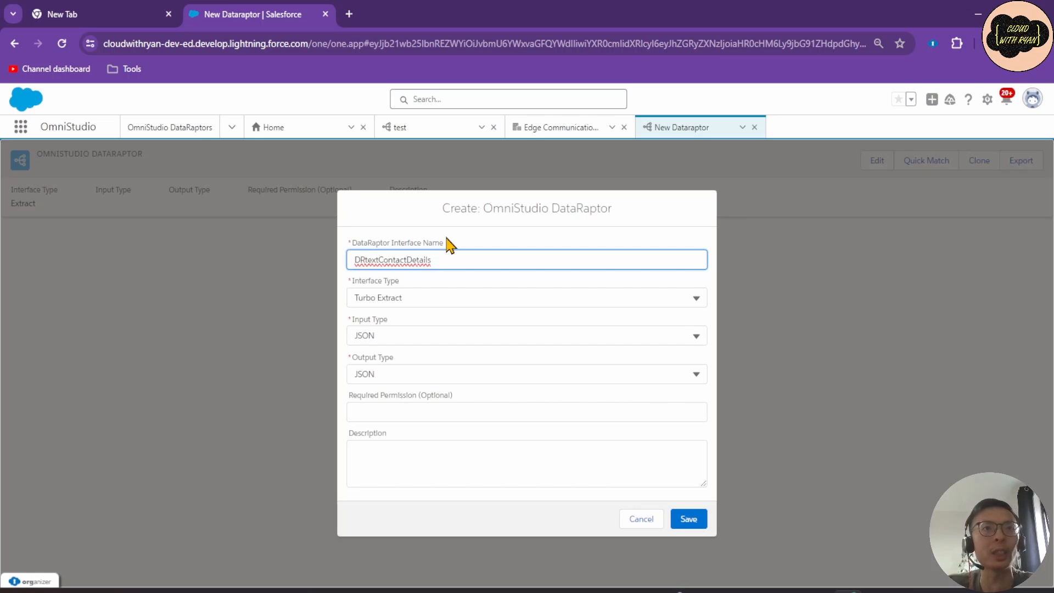
{"action": "double_click", "coordinate": [379, 259]}
{"action": "left_click", "coordinate": [379, 259]}
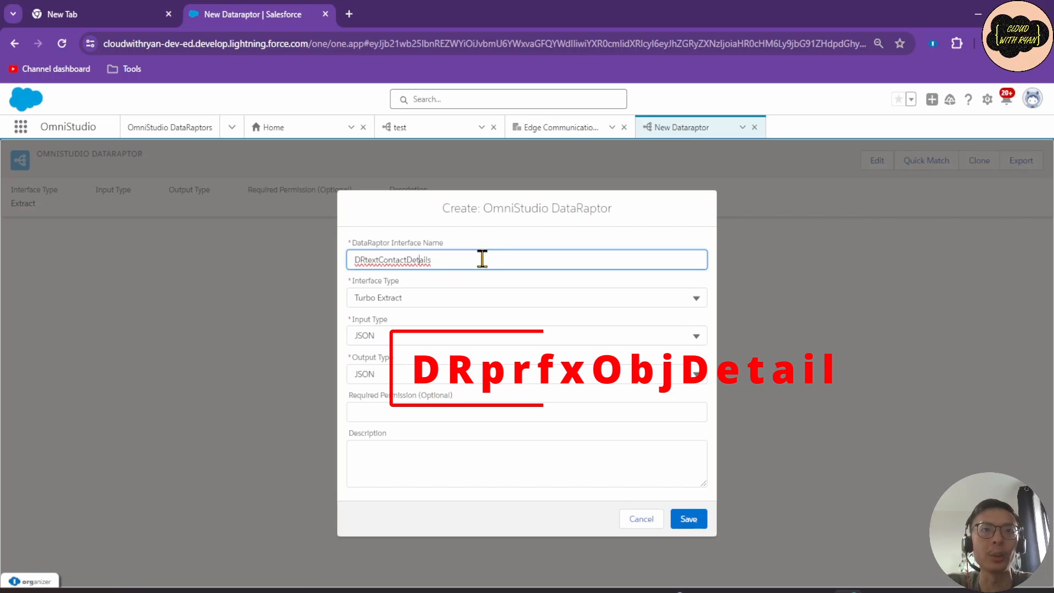
{"action": "left_click", "coordinate": [688, 520]}
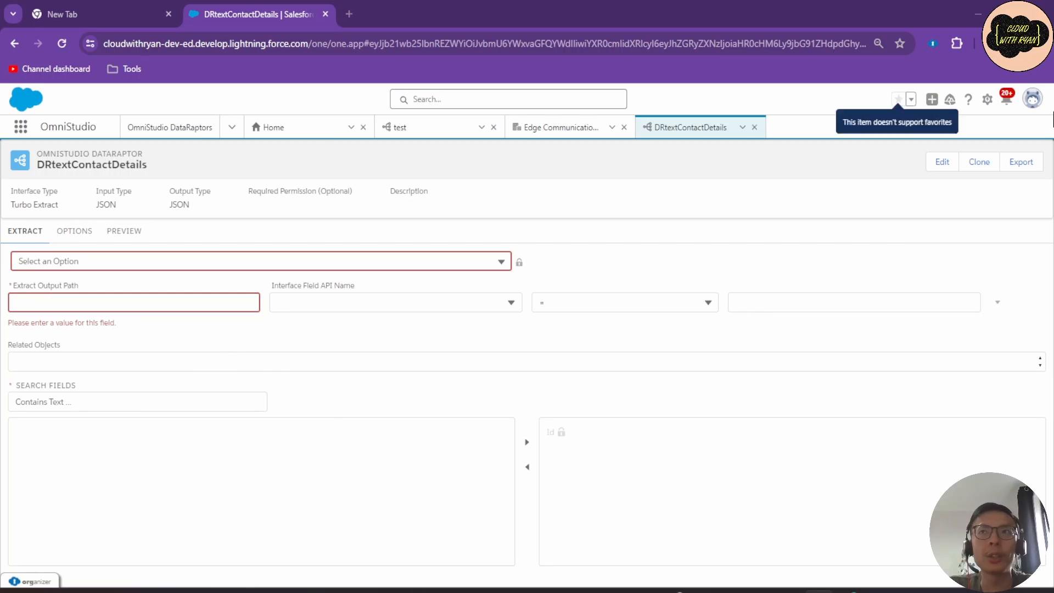
Reopen the DRtextContactDetails settings, cancel without changes, and view its OPTIONS page.
{"action": "left_click", "coordinate": [936, 167]}
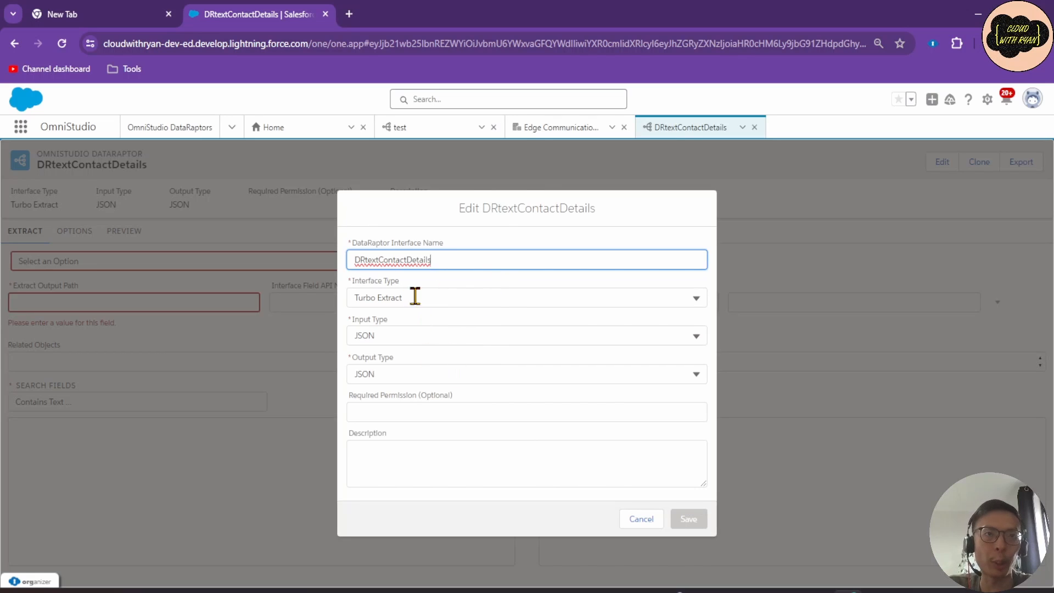
{"action": "left_click", "coordinate": [647, 520]}
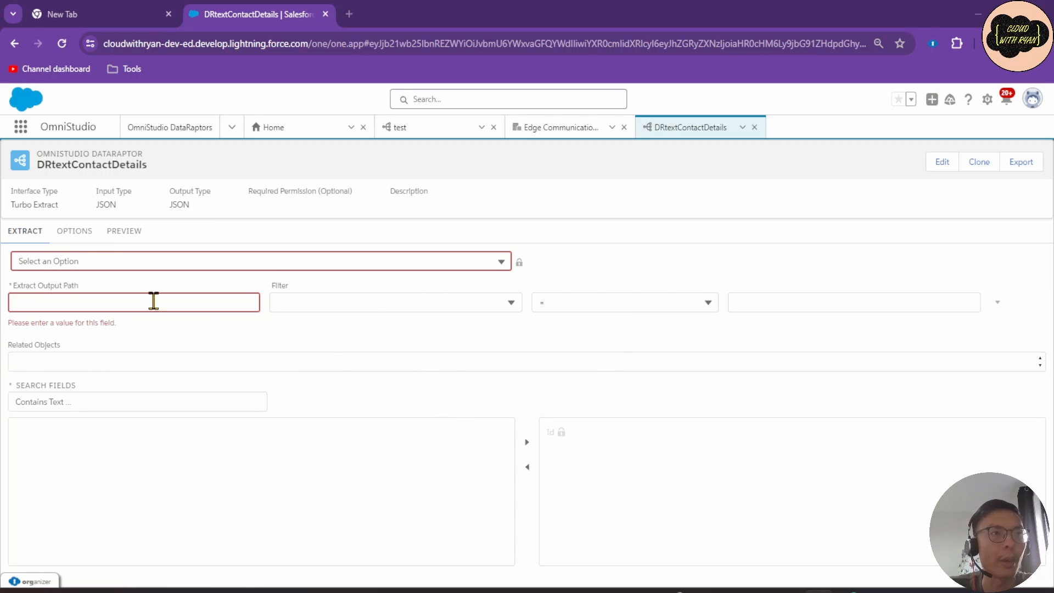
{"action": "left_click", "coordinate": [80, 235]}
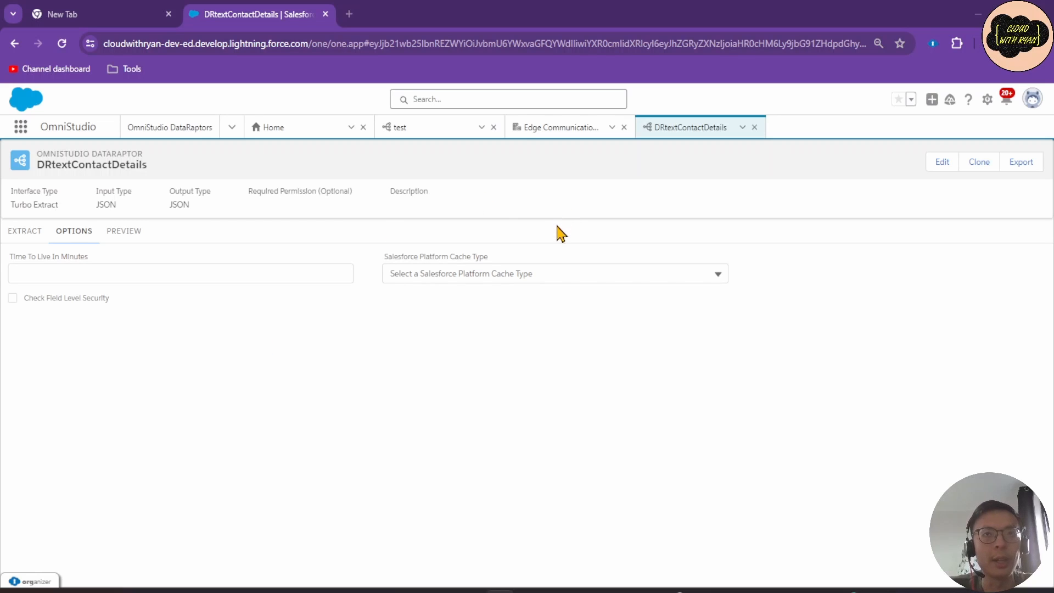
Review the Salesforce Platform Cache Type choices, then switch to the DataRaptor's PREVIEW page.
{"action": "left_click", "coordinate": [505, 273]}
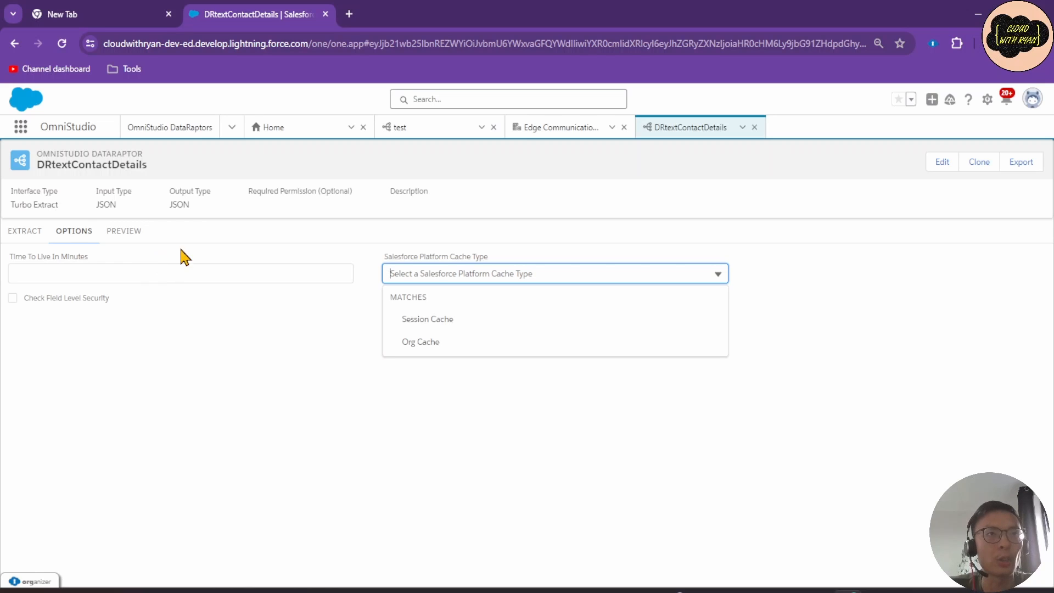
{"action": "left_click", "coordinate": [137, 235]}
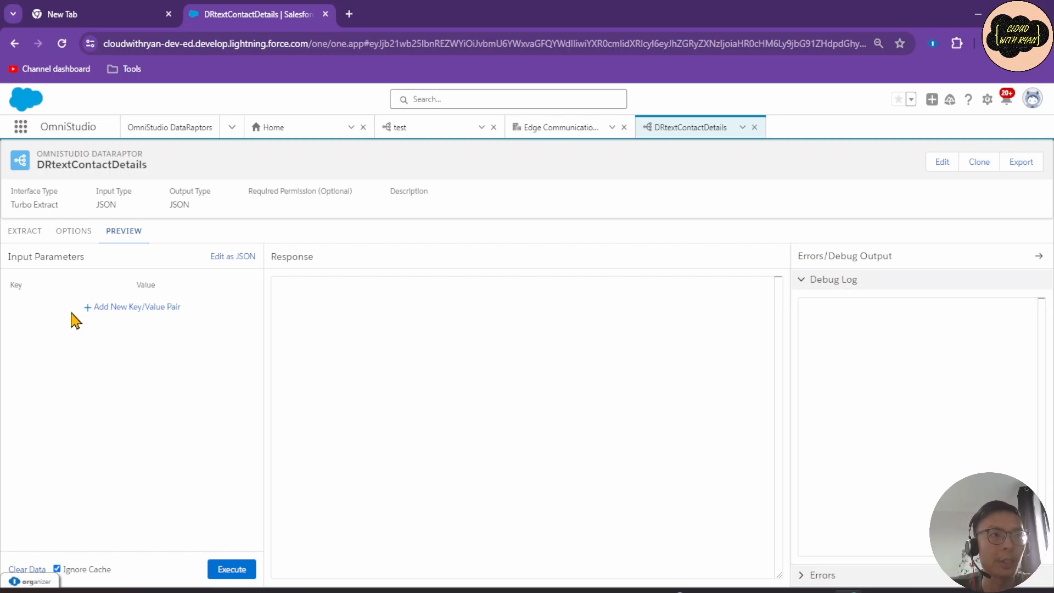
Add an empty key/value input pair, toggling Edit as JSON and back to Edit as Params.
{"action": "left_click", "coordinate": [129, 308]}
{"action": "left_click", "coordinate": [232, 256]}
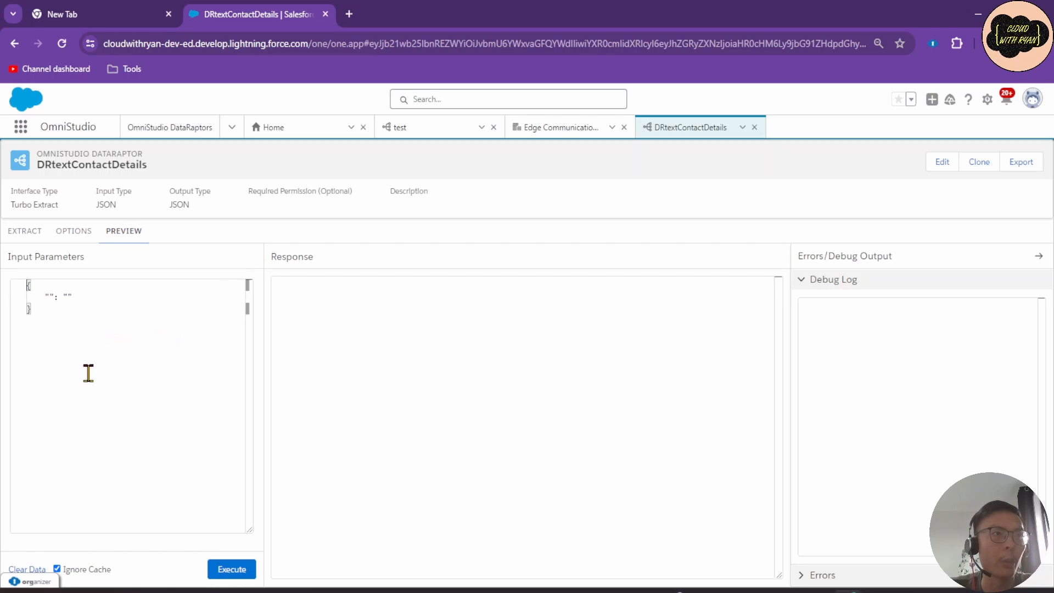
{"action": "left_click", "coordinate": [219, 257]}
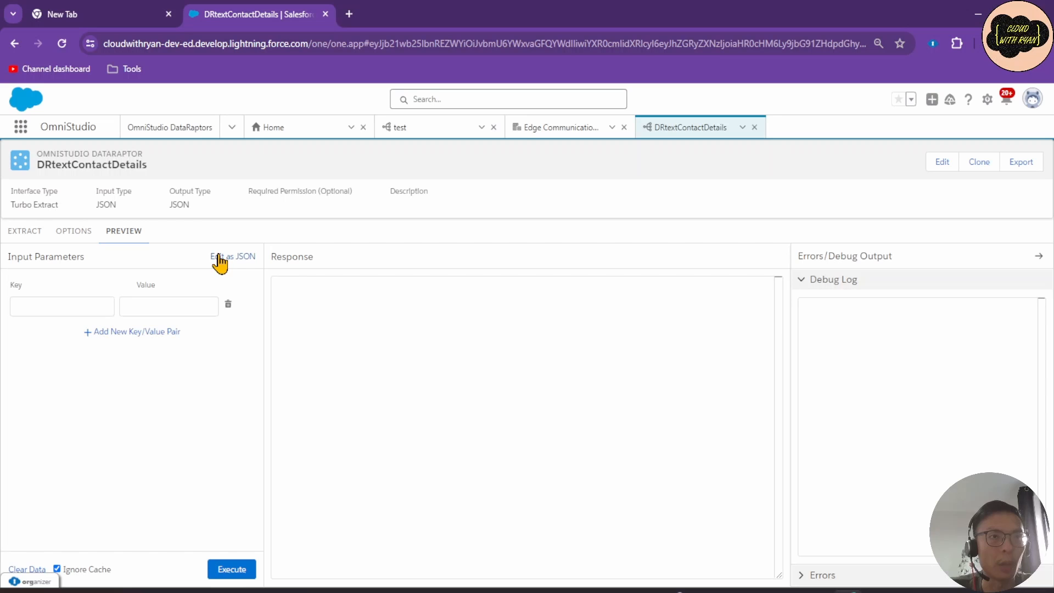
{"action": "left_click", "coordinate": [385, 313]}
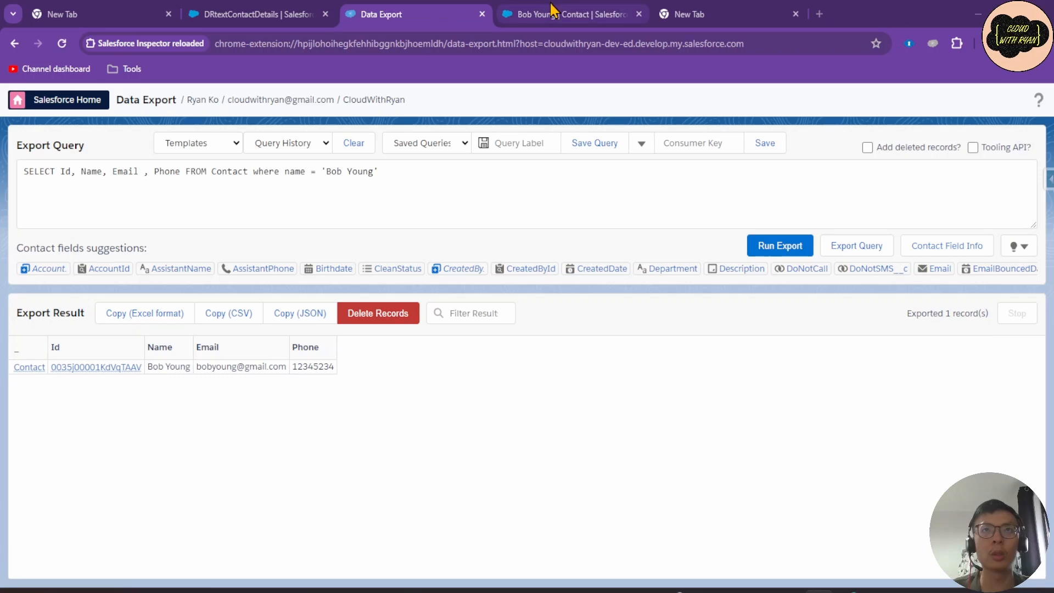
Rerun the Inspector Contact export of Id, Name, Email and Phone, then return to DRtextContactDetails.
{"action": "left_click", "coordinate": [551, 12]}
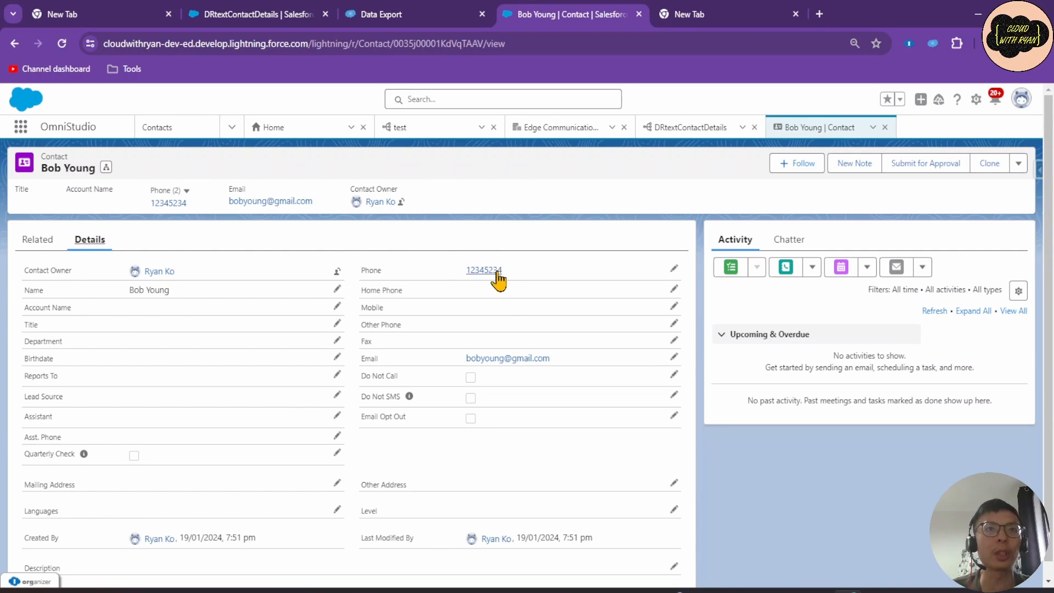
{"action": "left_click", "coordinate": [437, 15]}
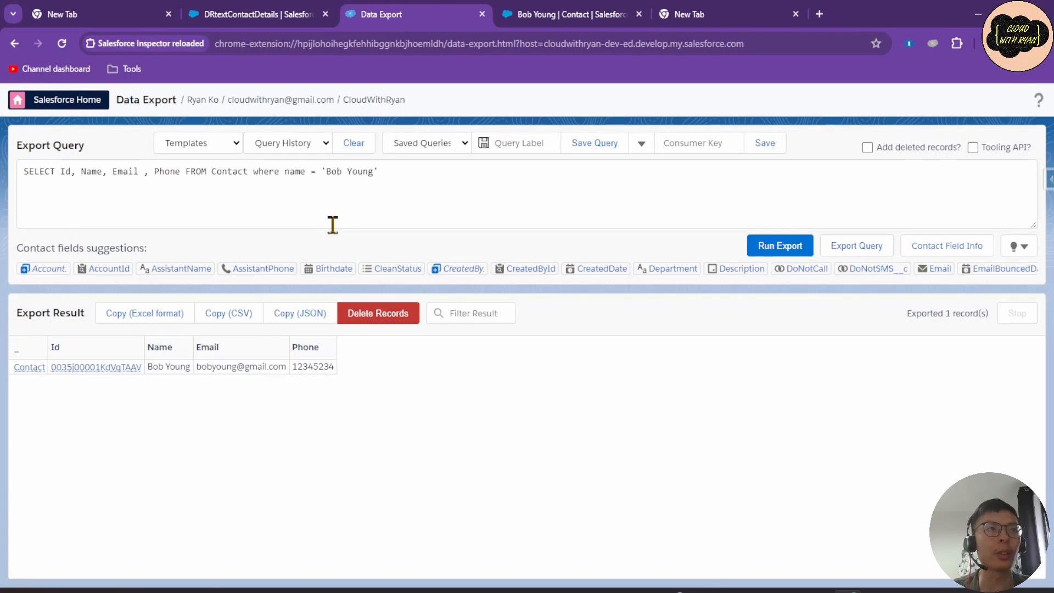
{"action": "left_click", "coordinate": [55, 171]}
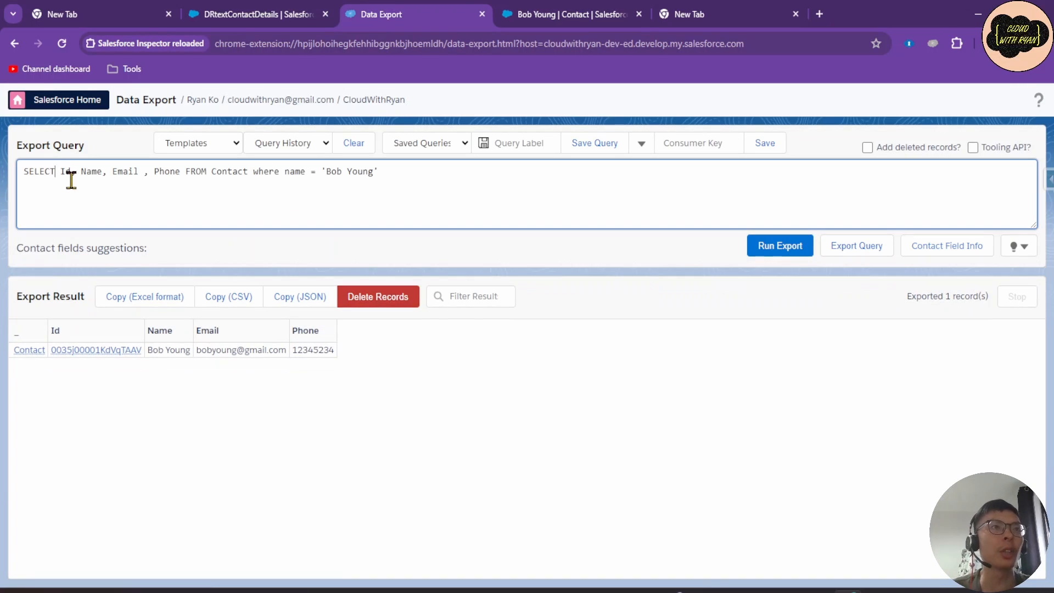
{"action": "left_click", "coordinate": [98, 172]}
{"action": "left_click", "coordinate": [128, 172]}
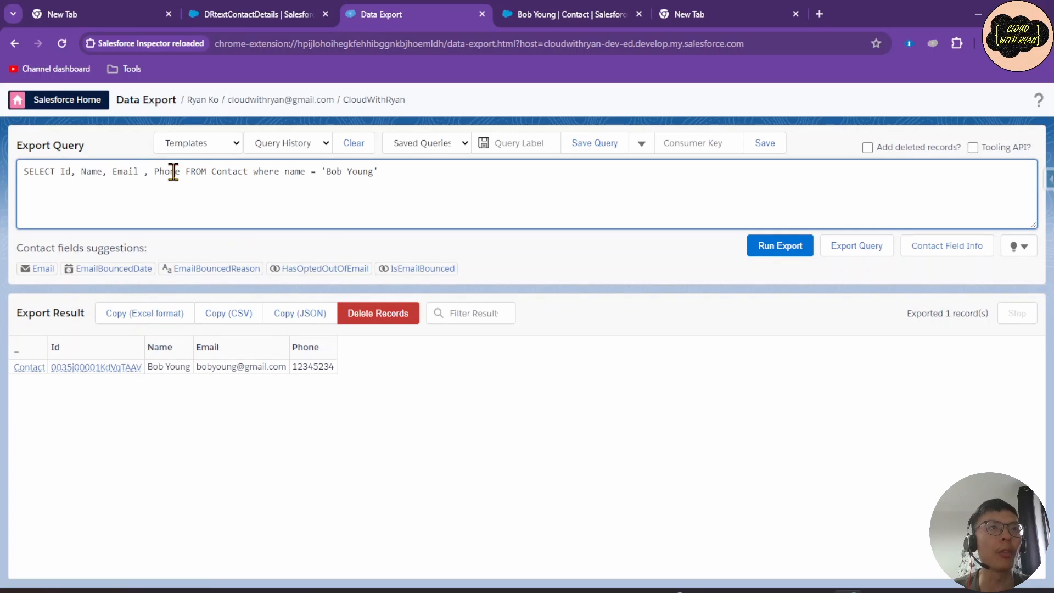
{"action": "left_click", "coordinate": [178, 172]}
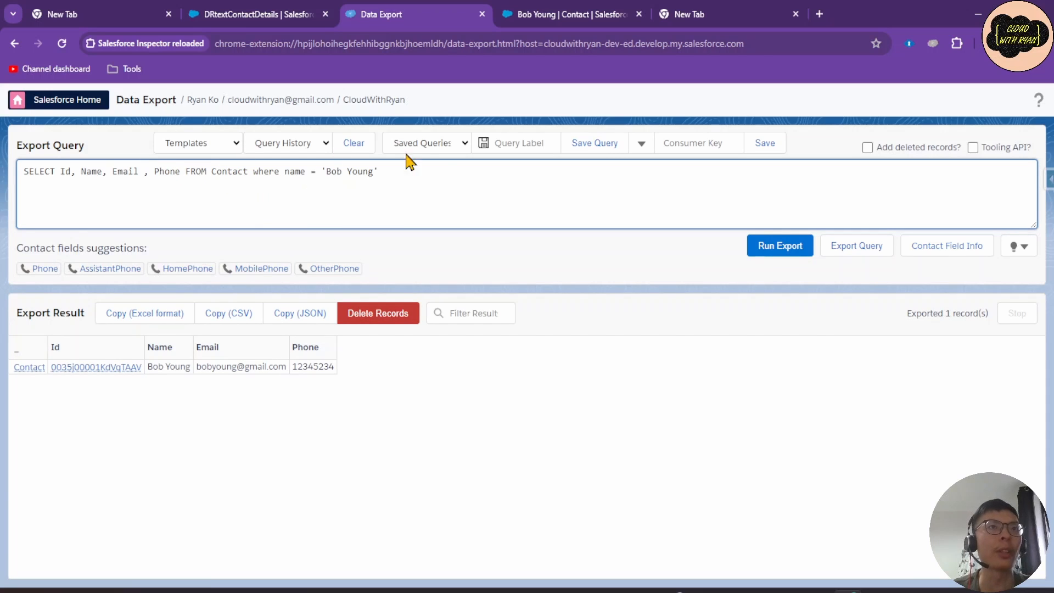
{"action": "left_click", "coordinate": [774, 248]}
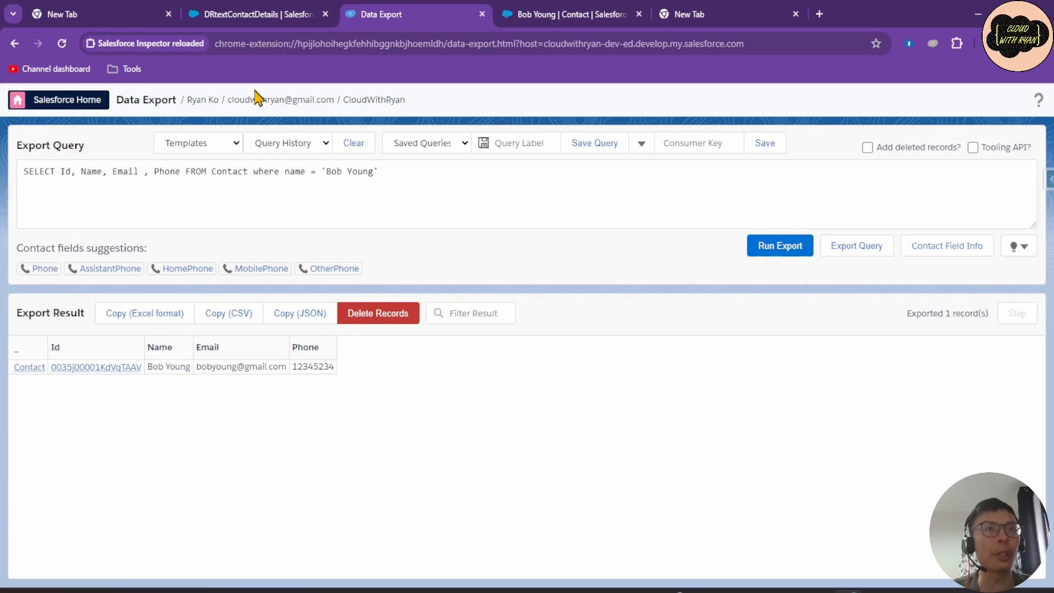
{"action": "left_click", "coordinate": [291, 19]}
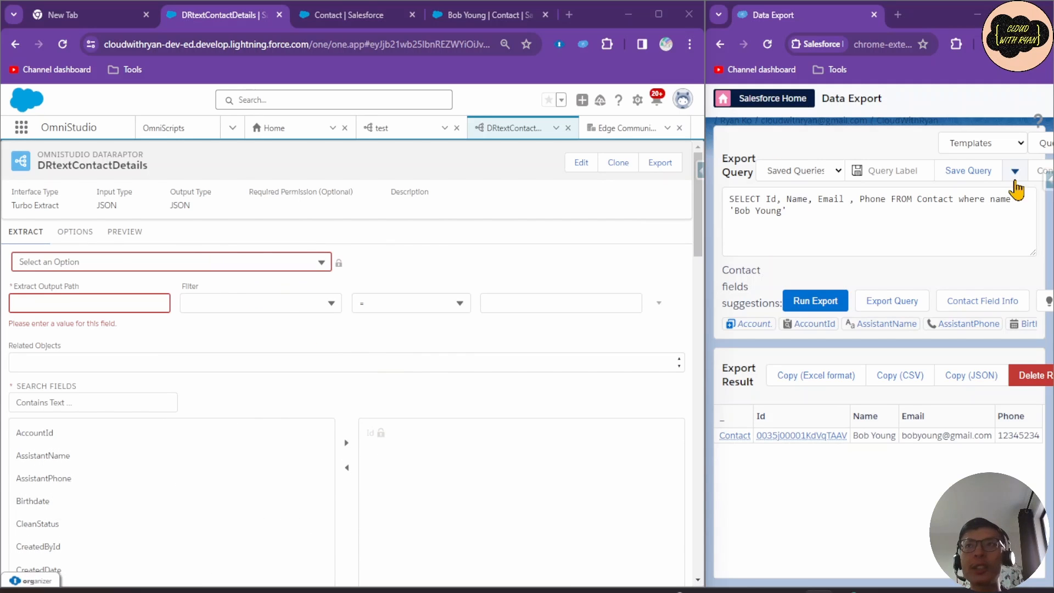
Extract from the Contact object with the extract output path set to contacts.
{"action": "left_click", "coordinate": [216, 262]}
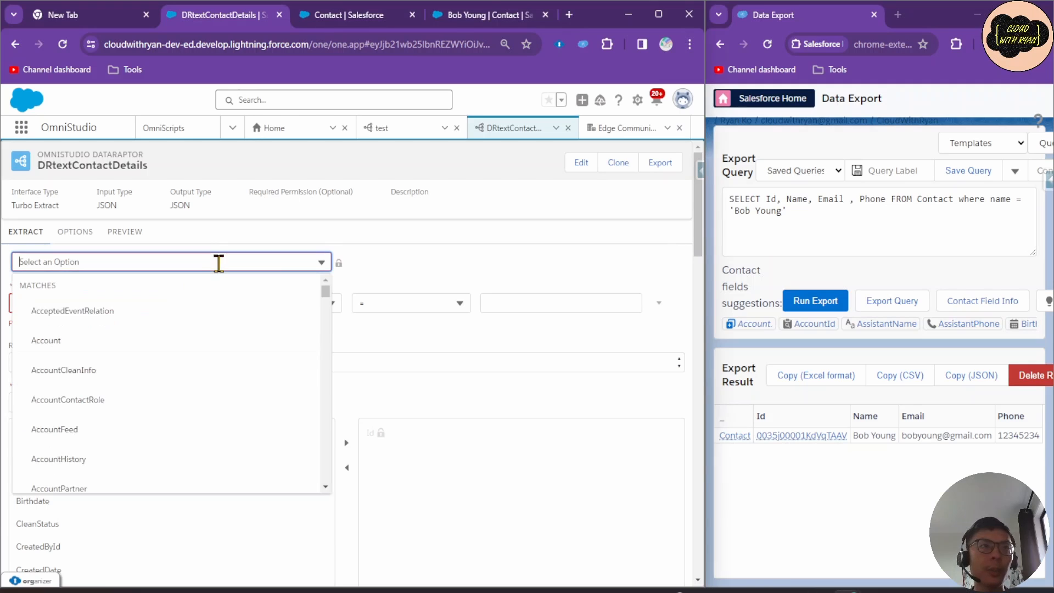
{"action": "type", "text": "cont"}
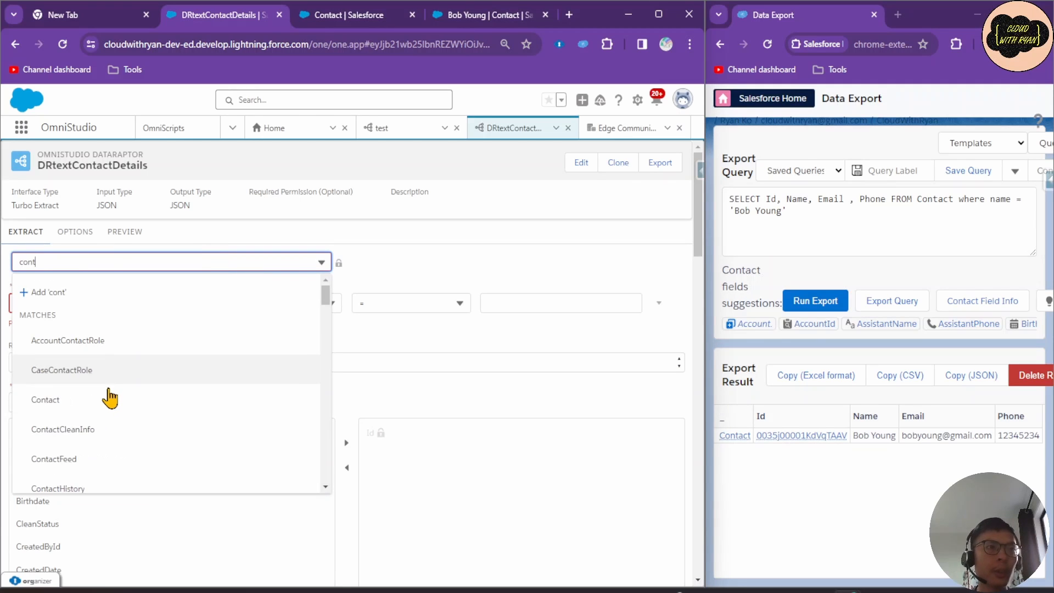
{"action": "left_click", "coordinate": [104, 396]}
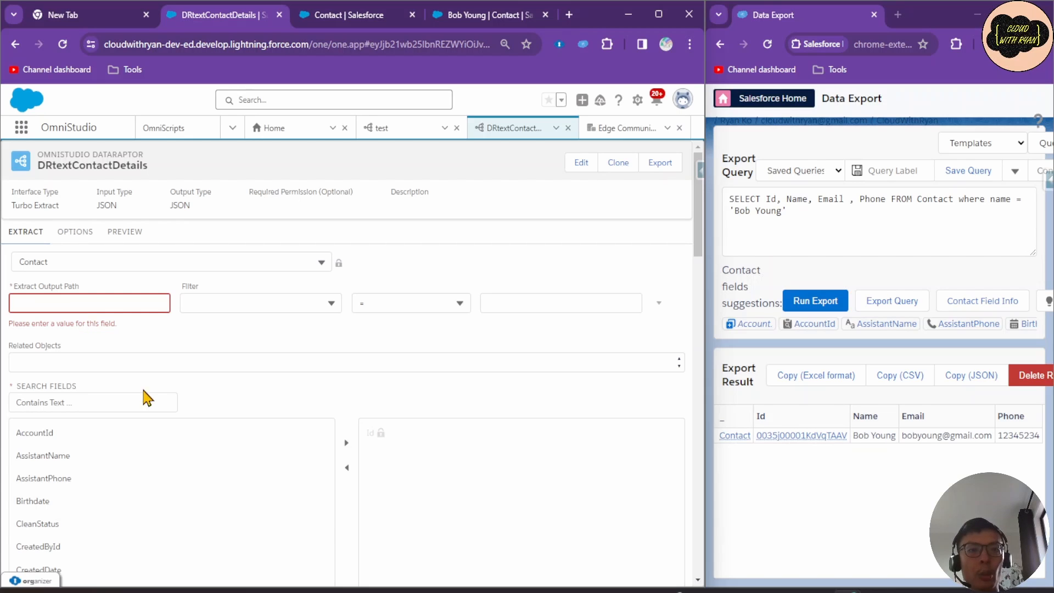
{"action": "left_click", "coordinate": [499, 591]}
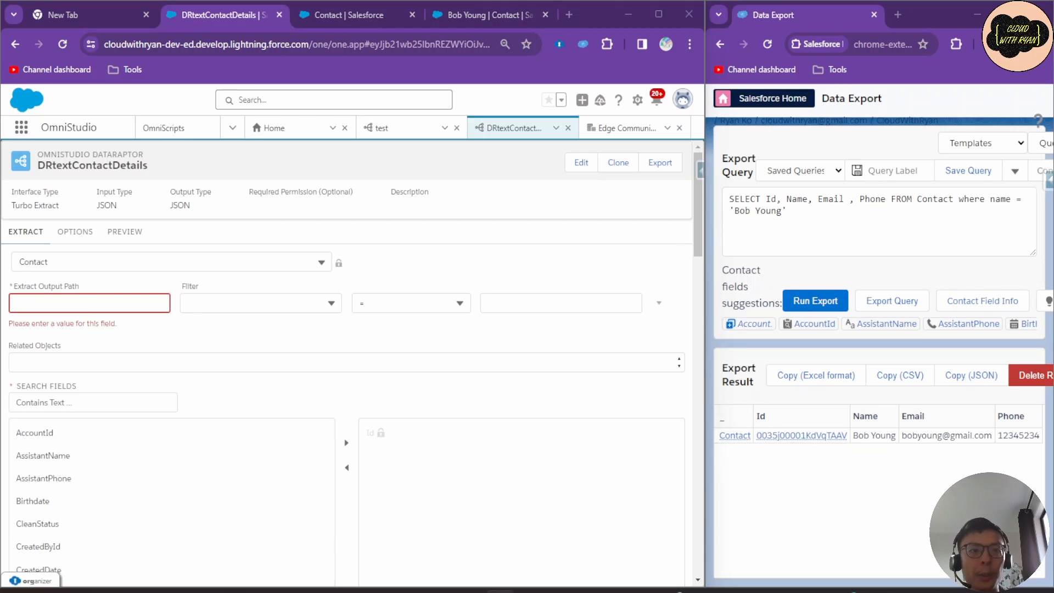
{"action": "left_click", "coordinate": [57, 305]}
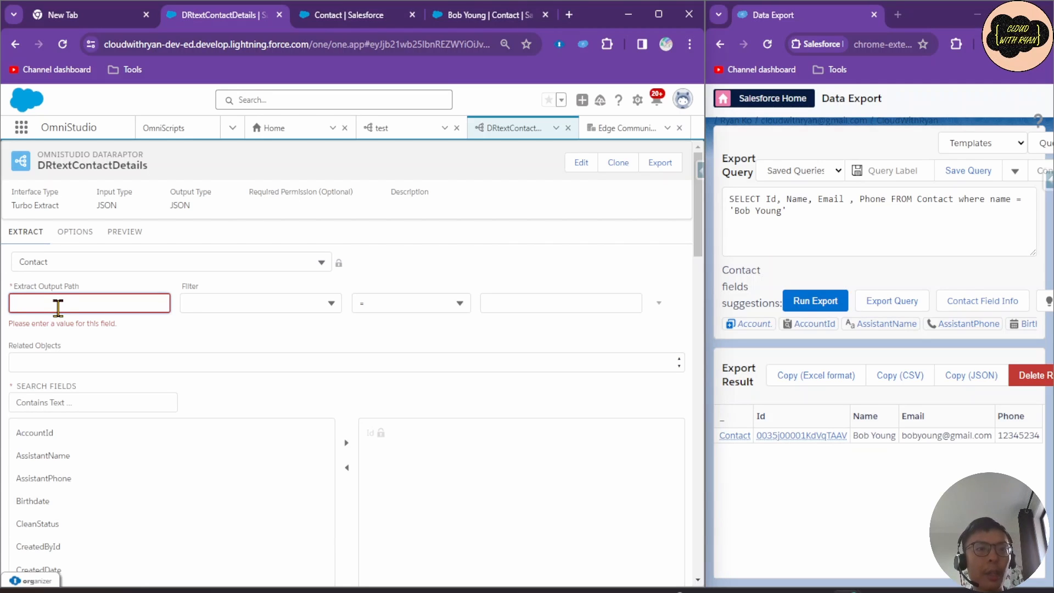
{"action": "type", "text": "contacts"}
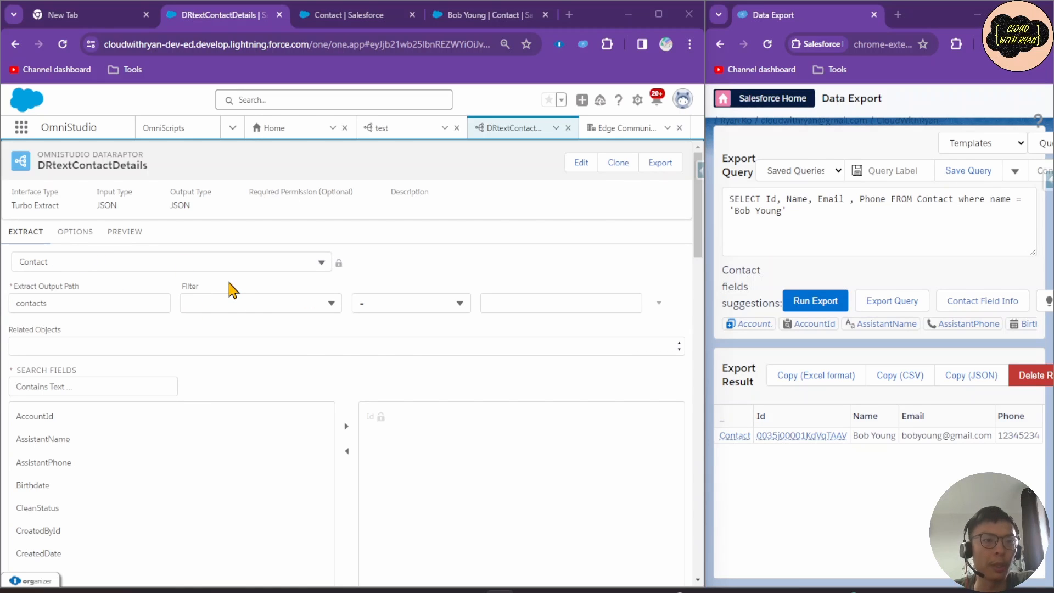
Set the Contact extract filter field to Name, verifying the field name in Object Manager.
{"action": "left_click", "coordinate": [245, 301]}
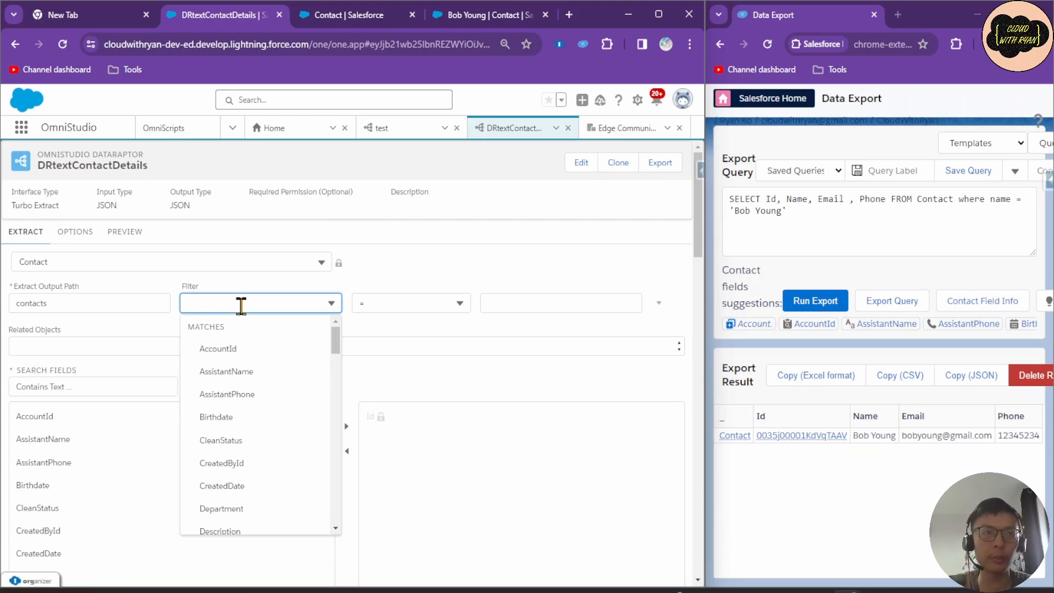
{"action": "type", "text": "name"}
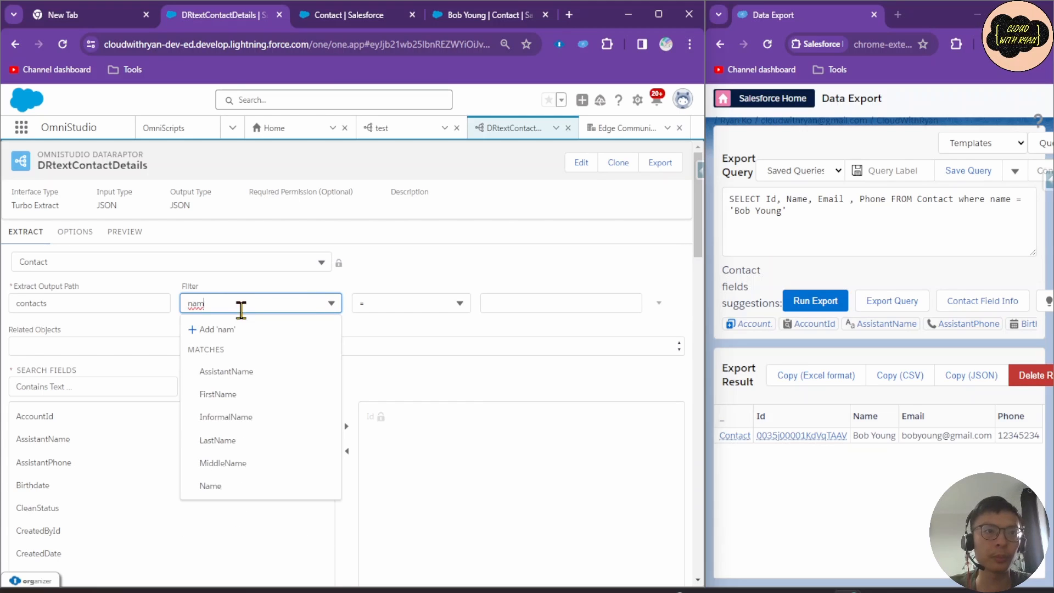
{"action": "left_click", "coordinate": [230, 490]}
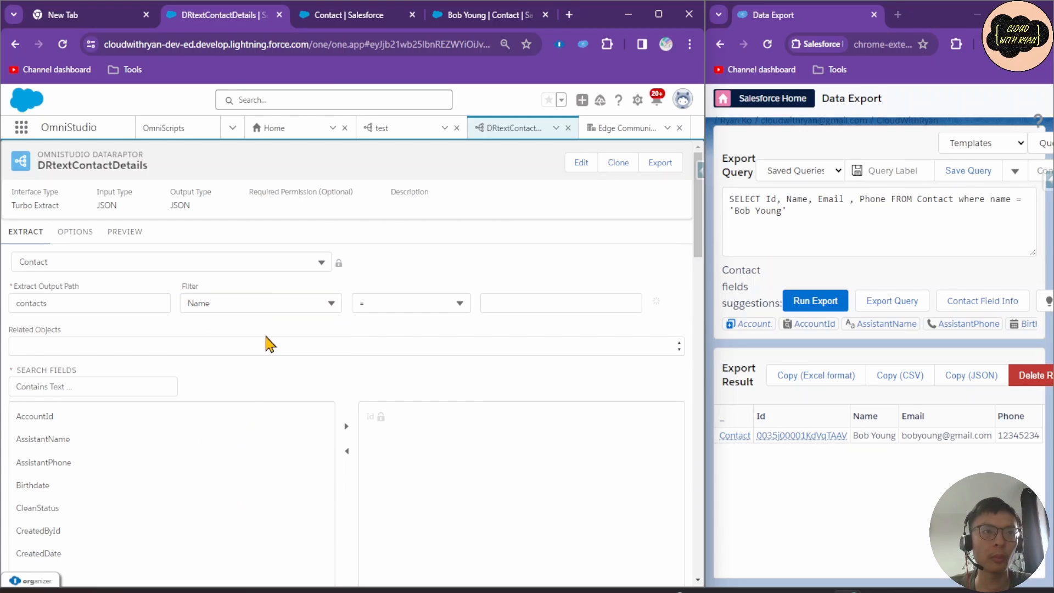
{"action": "left_click", "coordinate": [266, 301]}
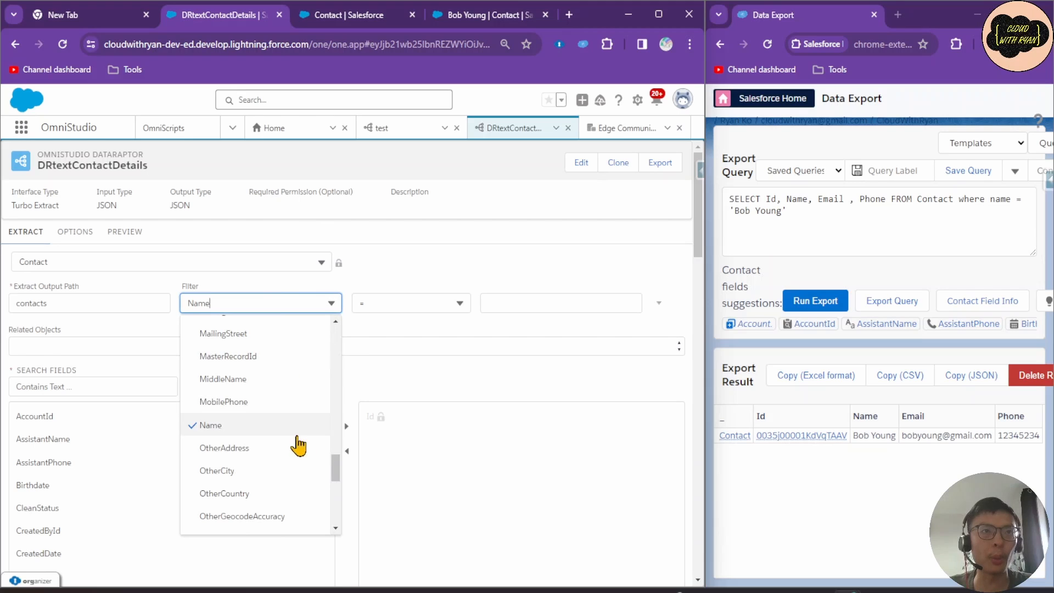
{"action": "left_click", "coordinate": [308, 288]}
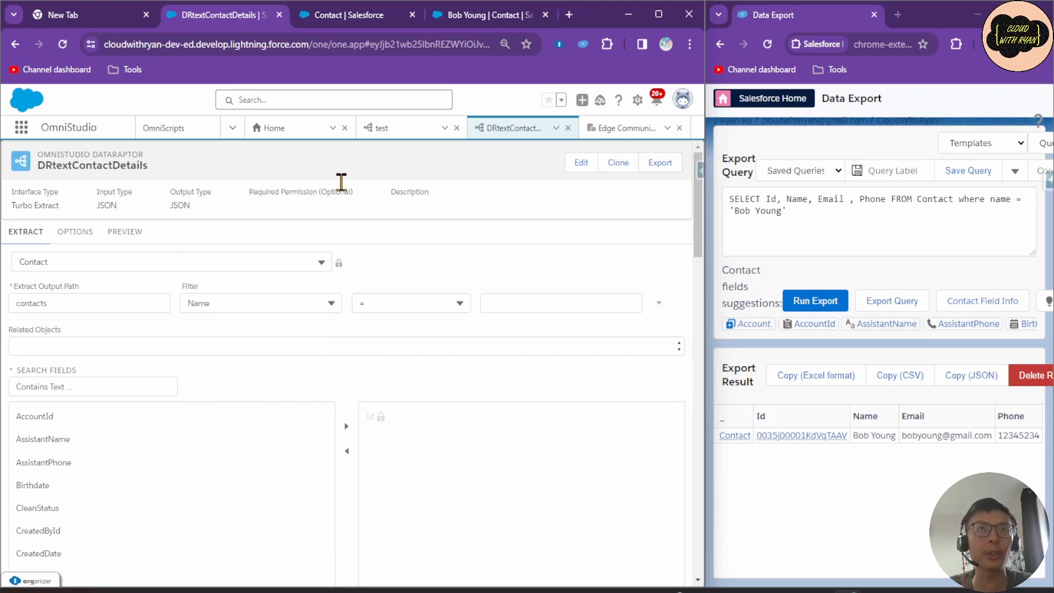
{"action": "left_click", "coordinate": [351, 16]}
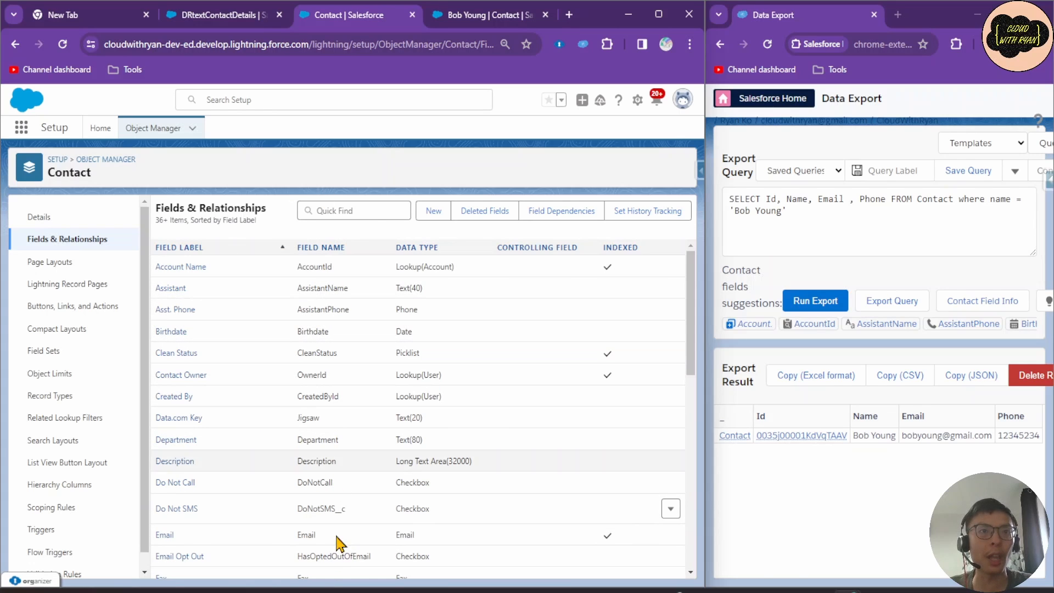
{"action": "left_click", "coordinate": [226, 15]}
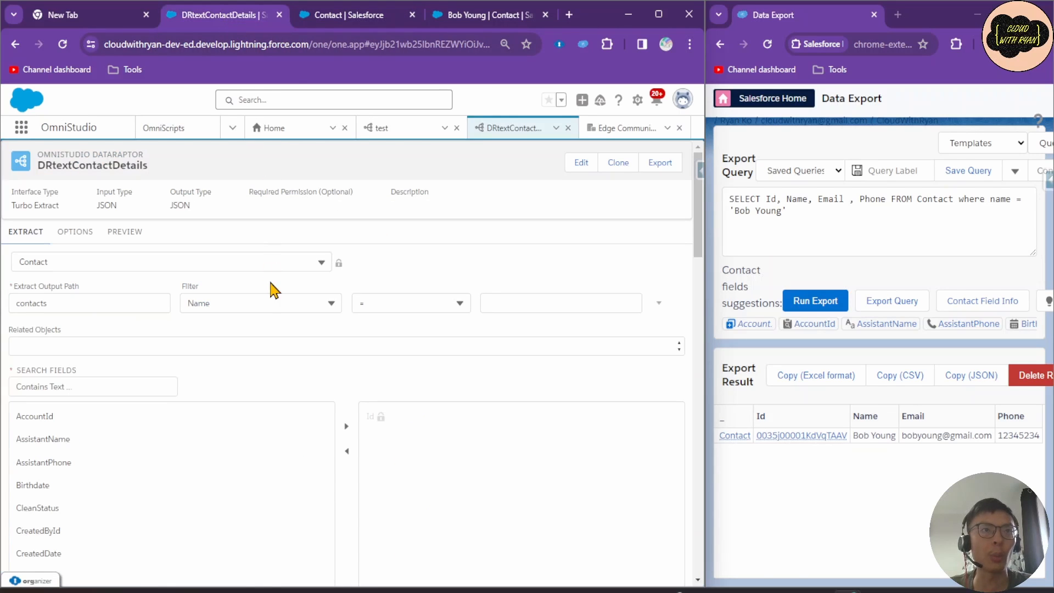
Keep the = filter operator and begin entering the sample contact's full name as the value.
{"action": "left_click", "coordinate": [266, 302]}
{"action": "scroll", "coordinate": [294, 451], "scroll_direction": "up", "scroll_amount": 4}
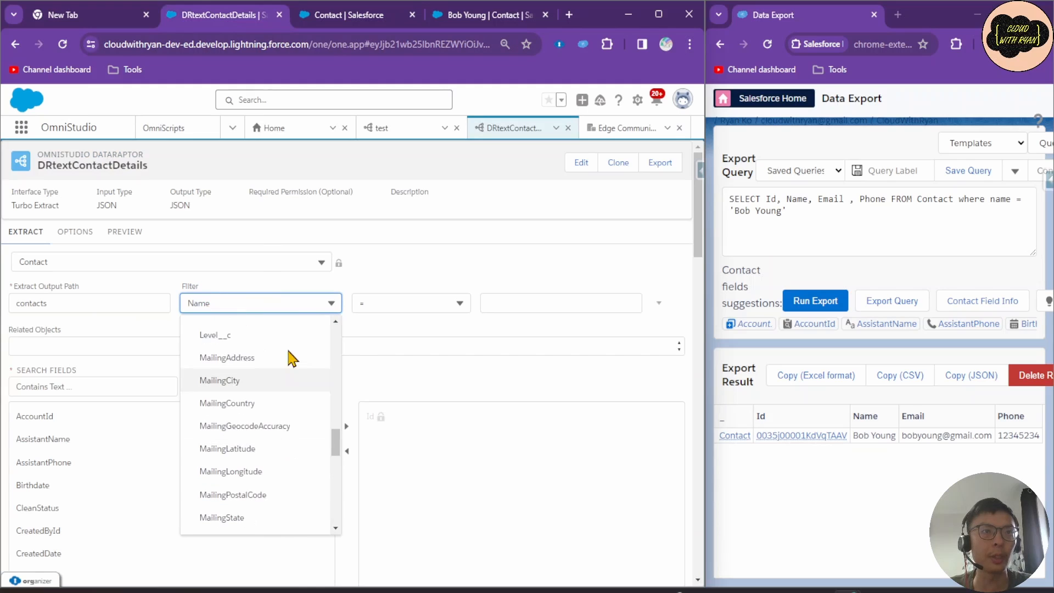
{"action": "scroll", "coordinate": [280, 369], "scroll_direction": "down", "scroll_amount": 4}
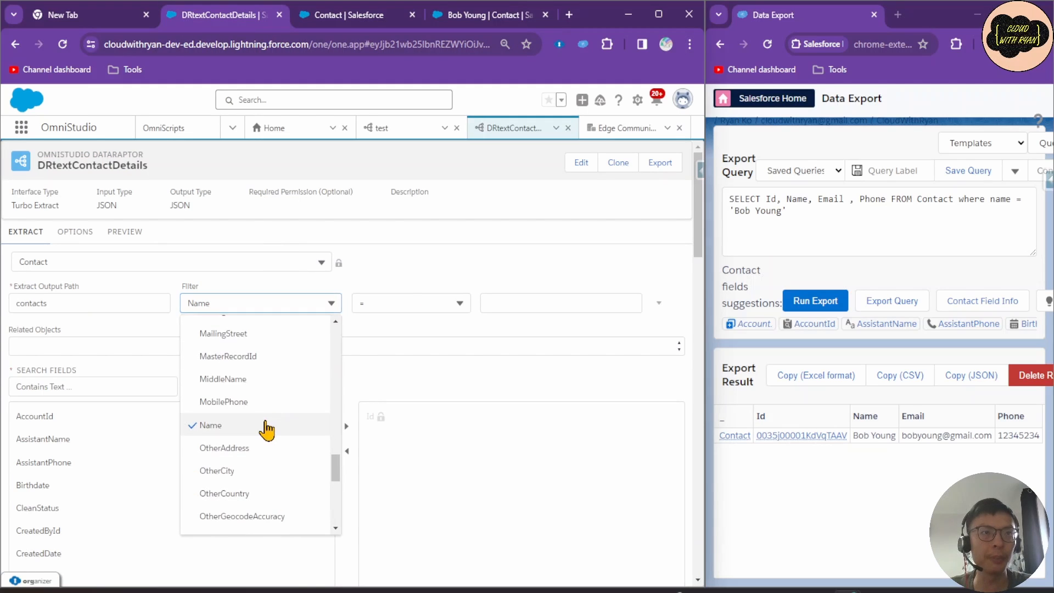
{"action": "left_click", "coordinate": [407, 299]}
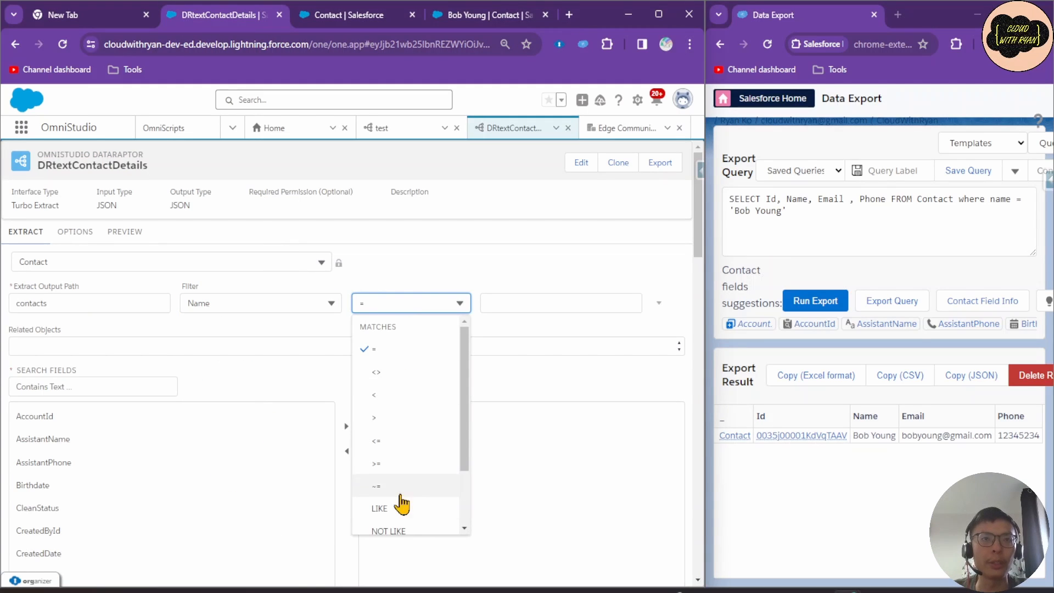
{"action": "scroll", "coordinate": [403, 503], "scroll_direction": "down", "scroll_amount": 3}
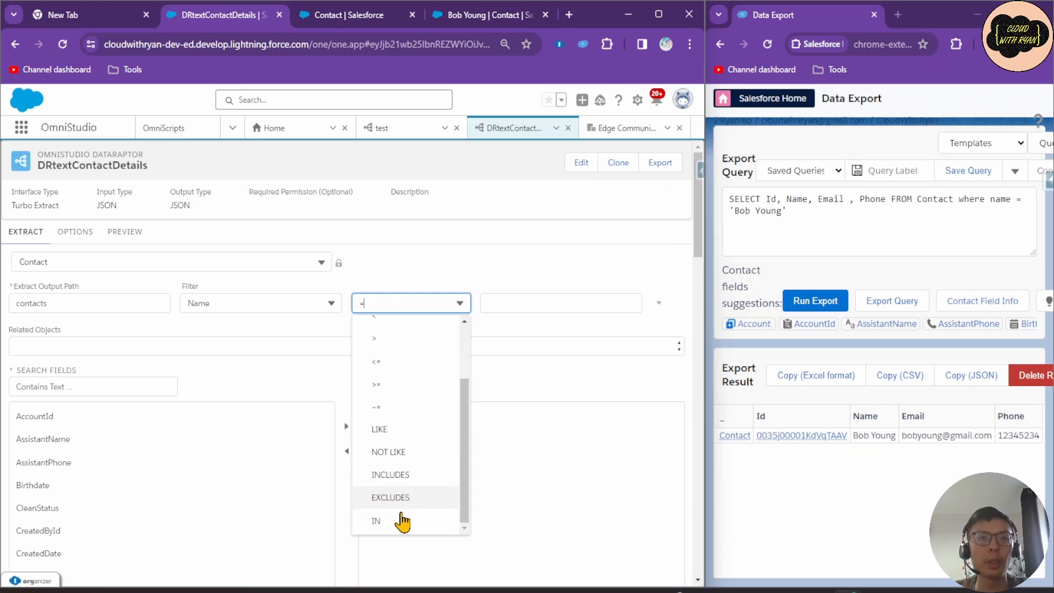
{"action": "scroll", "coordinate": [406, 515], "scroll_direction": "up", "scroll_amount": 3}
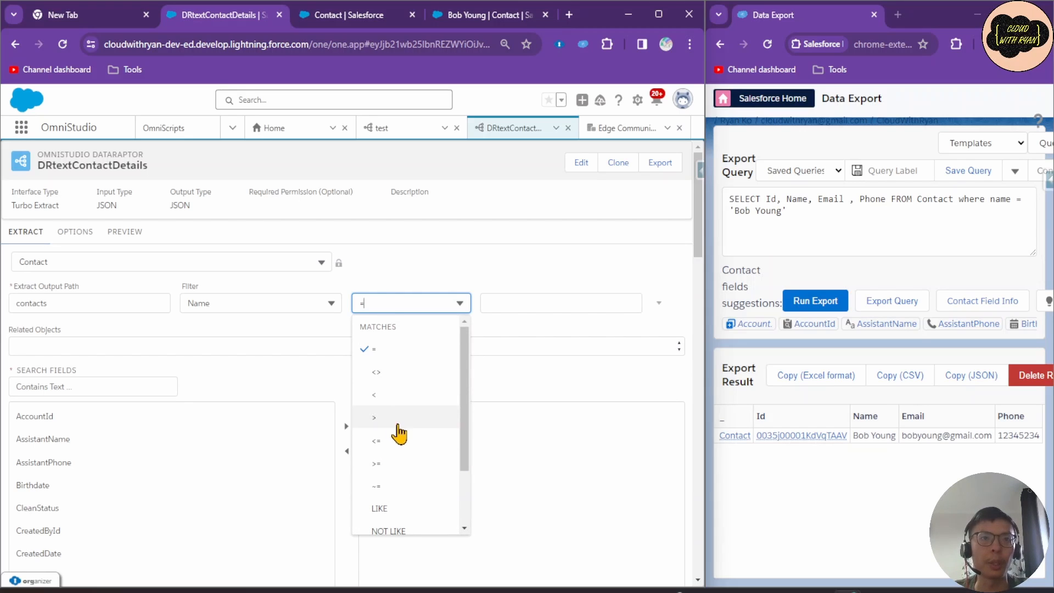
{"action": "scroll", "coordinate": [415, 446], "scroll_direction": "down", "scroll_amount": 3}
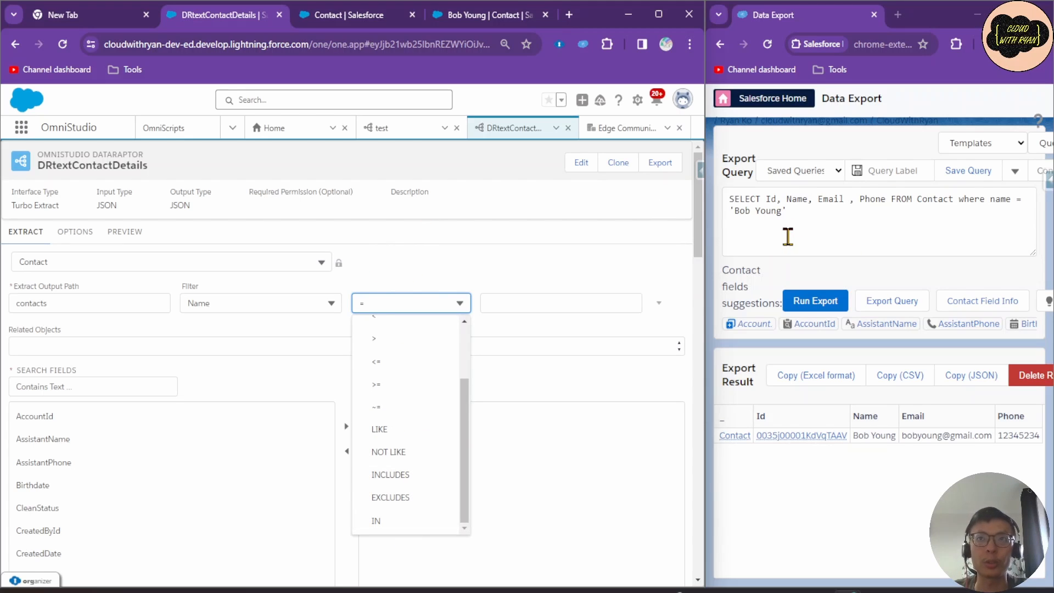
{"action": "scroll", "coordinate": [426, 376], "scroll_direction": "up", "scroll_amount": 3}
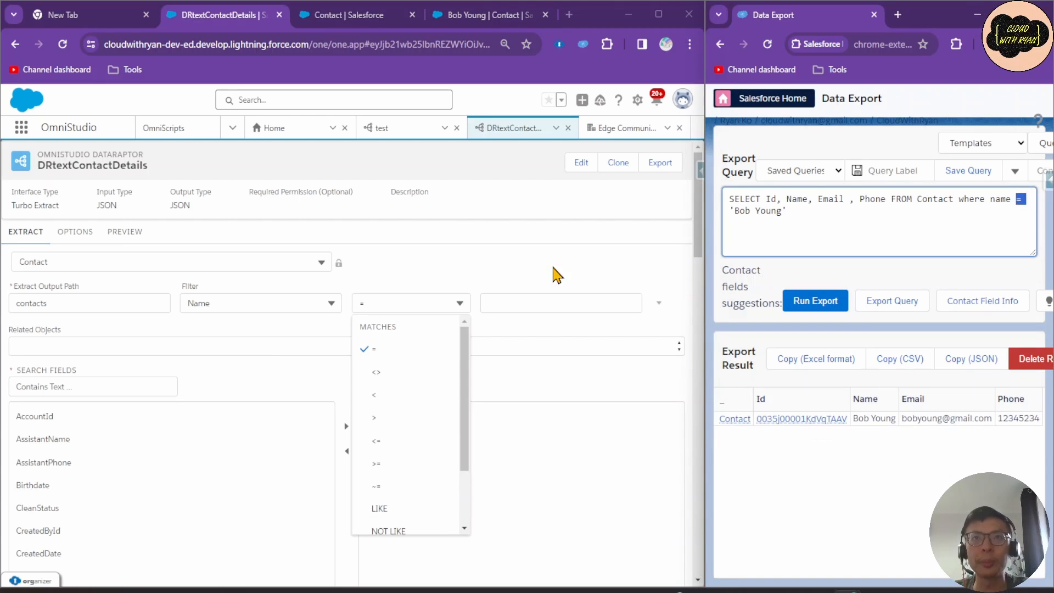
{"action": "left_click", "coordinate": [535, 285]}
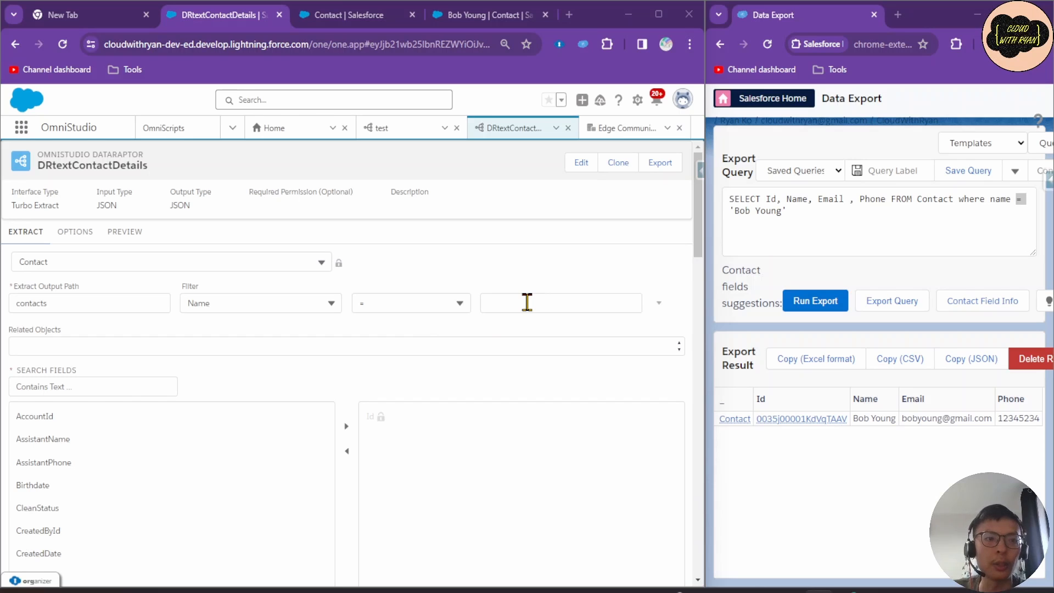
{"action": "left_click", "coordinate": [527, 302]}
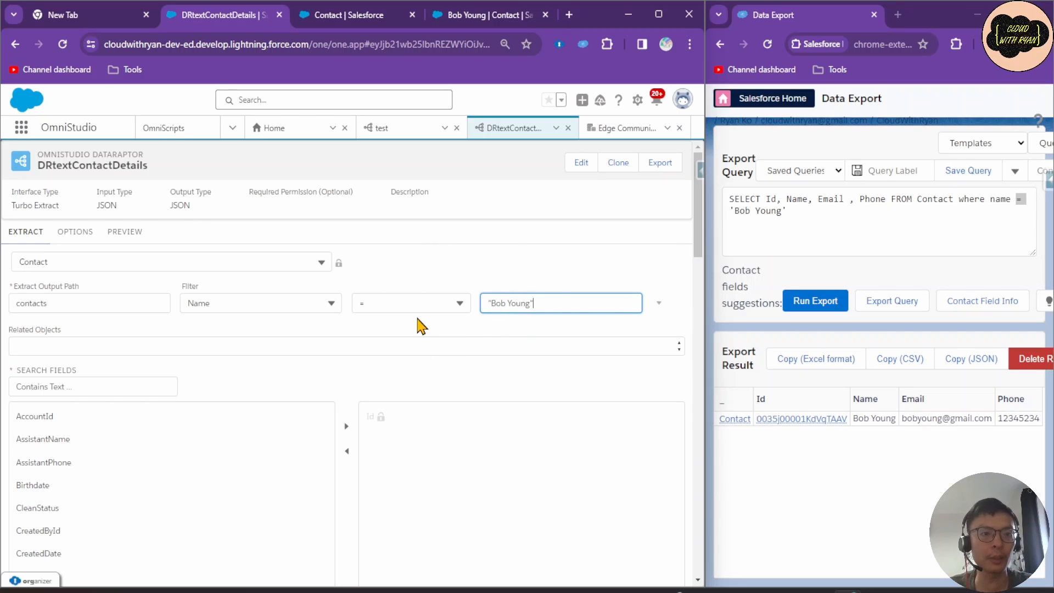
{"action": "left_click", "coordinate": [658, 305]}
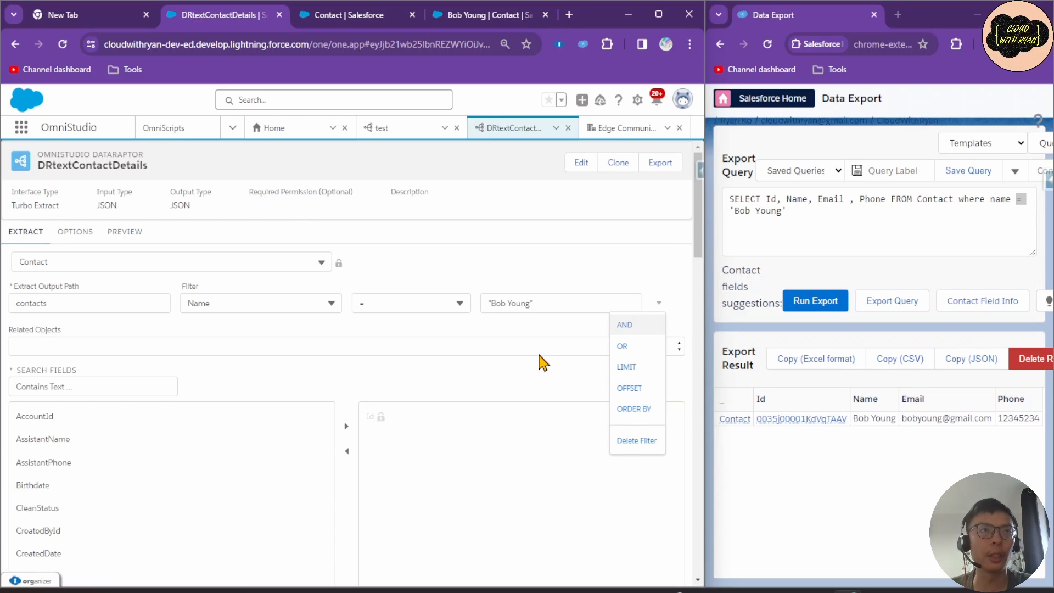
{"action": "left_click", "coordinate": [538, 379]}
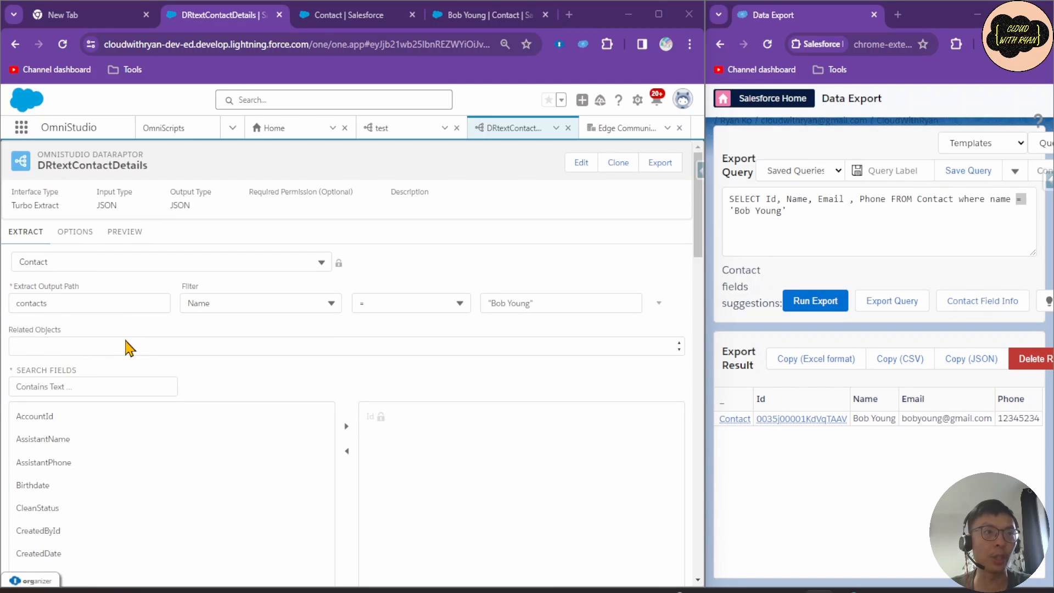
{"action": "left_click", "coordinate": [129, 353]}
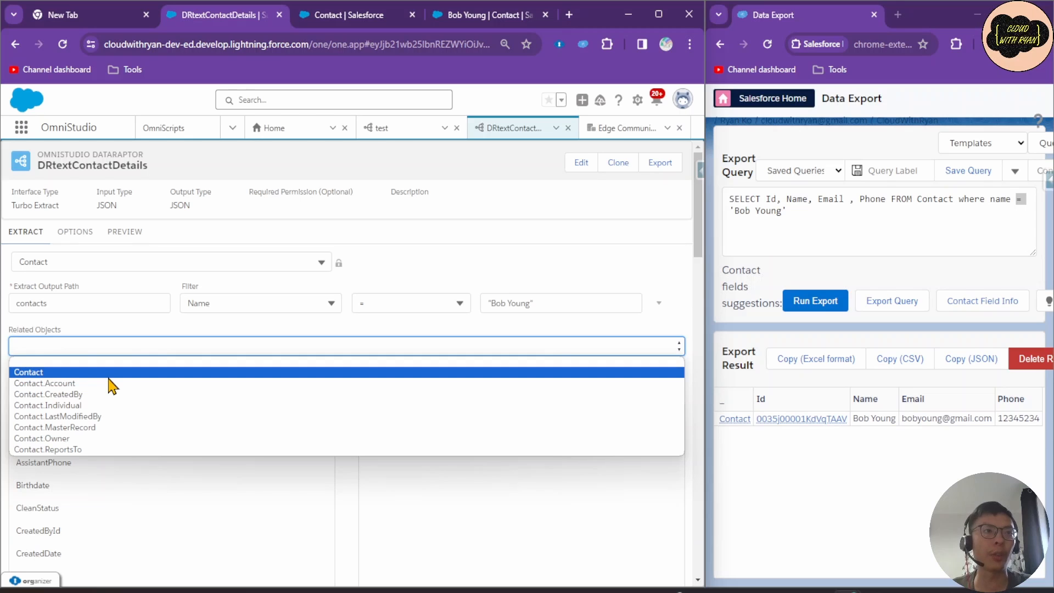
{"action": "left_click", "coordinate": [105, 329]}
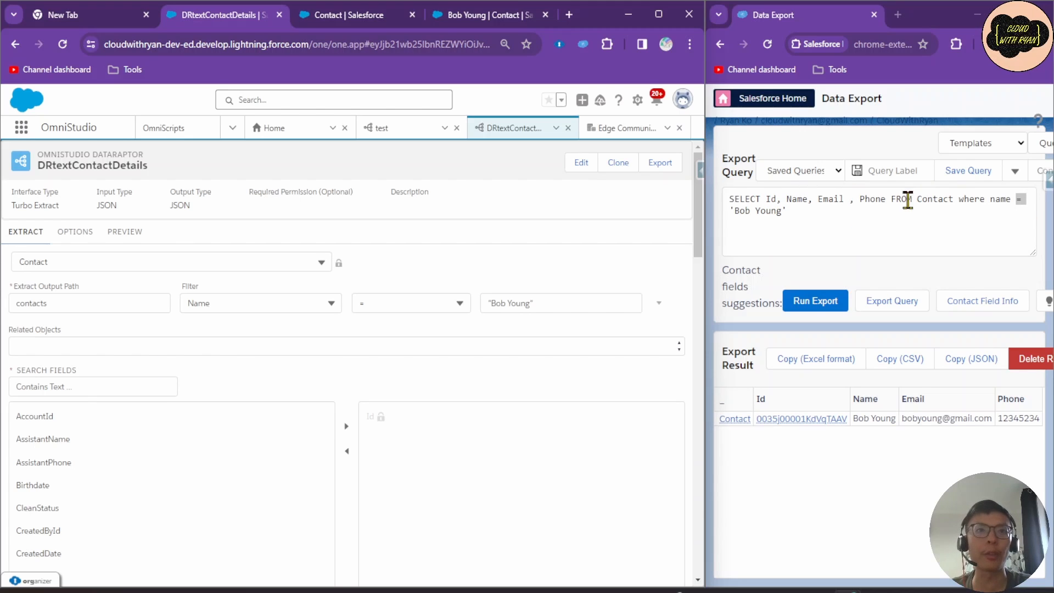
{"action": "left_click", "coordinate": [89, 388]}
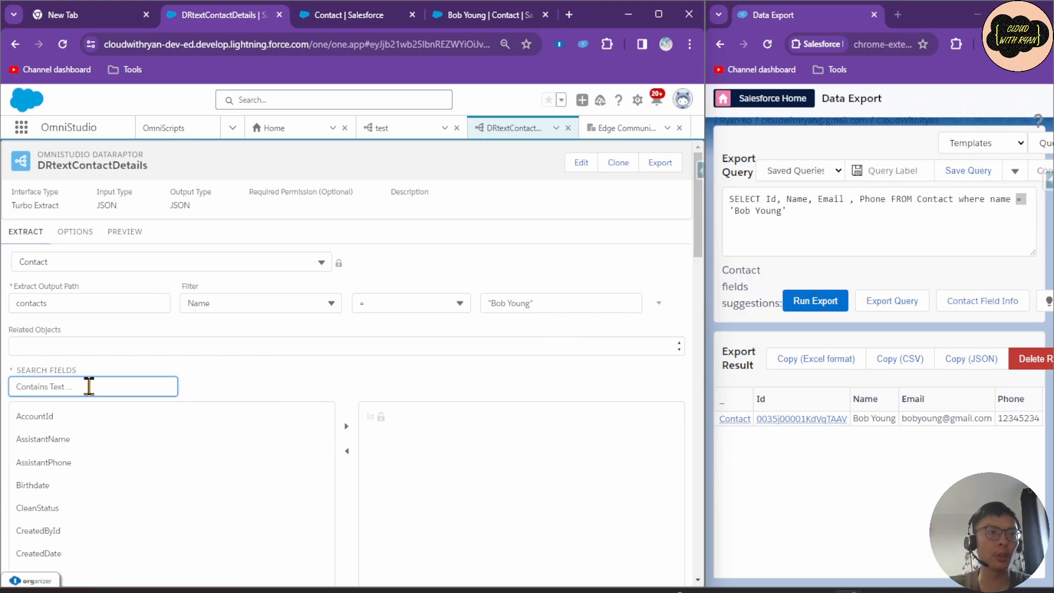
Search for and add the Name, Email and Phone fields to the extracted Contact fields.
{"action": "type", "text": "name"}
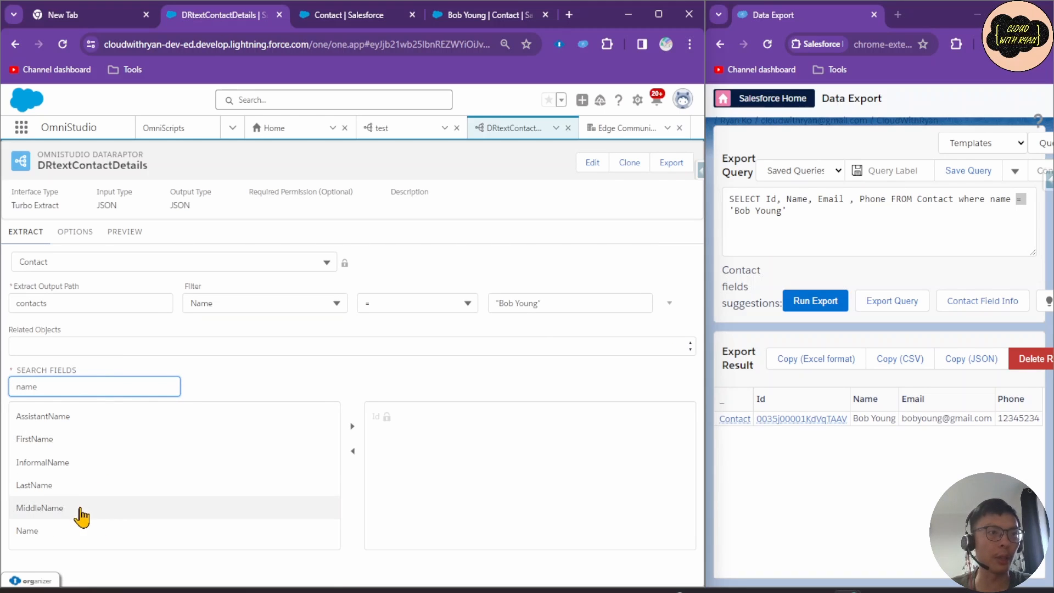
{"action": "left_click", "coordinate": [83, 530]}
{"action": "left_click", "coordinate": [352, 427]}
{"action": "left_click", "coordinate": [109, 388]}
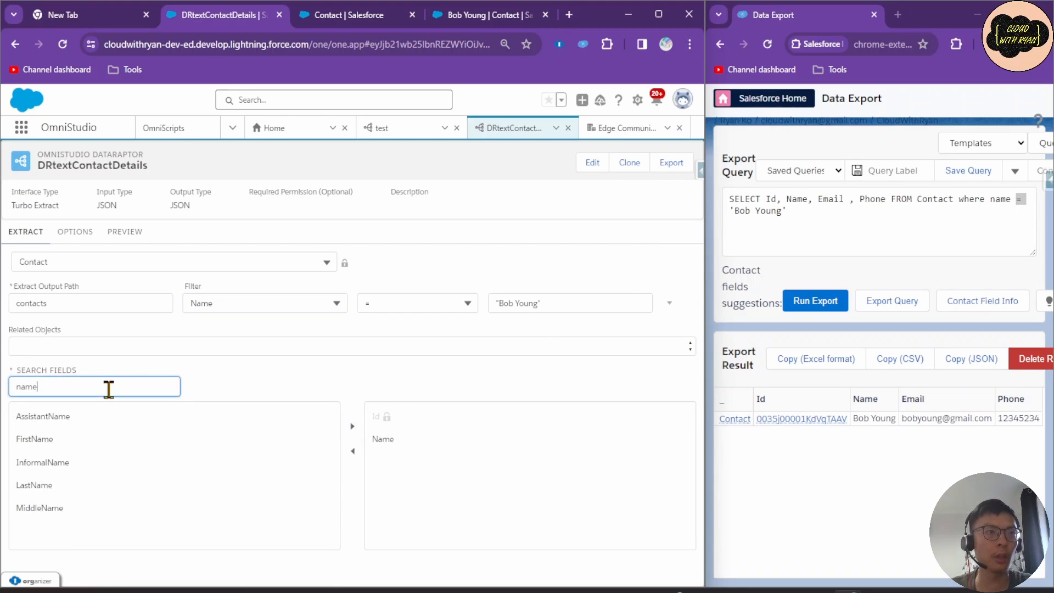
{"action": "left_click_drag", "start_coordinate": [109, 389], "coordinate": [18, 387]}
{"action": "type", "text": "email"}
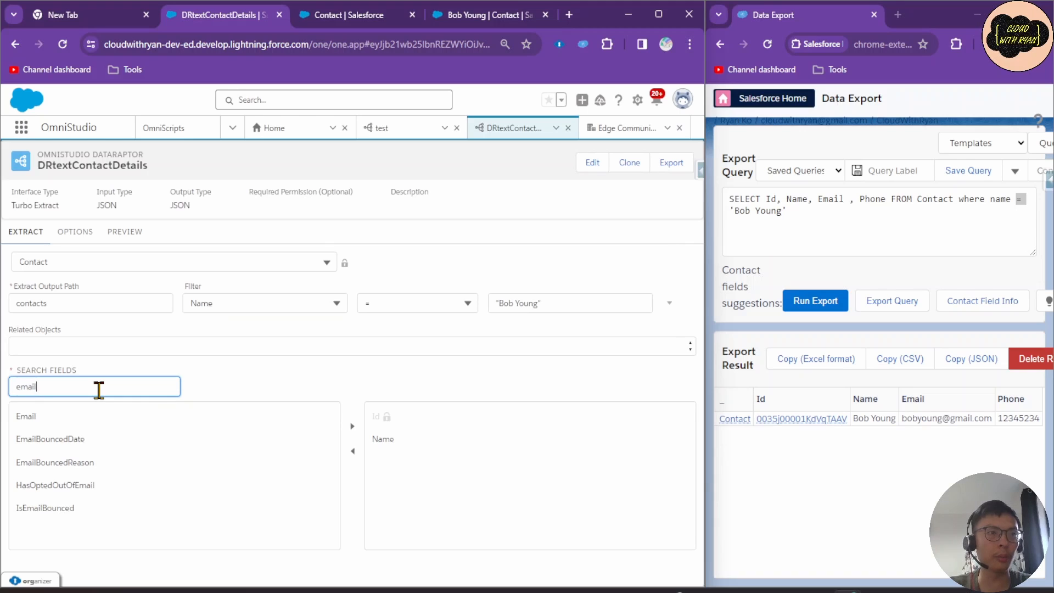
{"action": "left_click", "coordinate": [106, 420]}
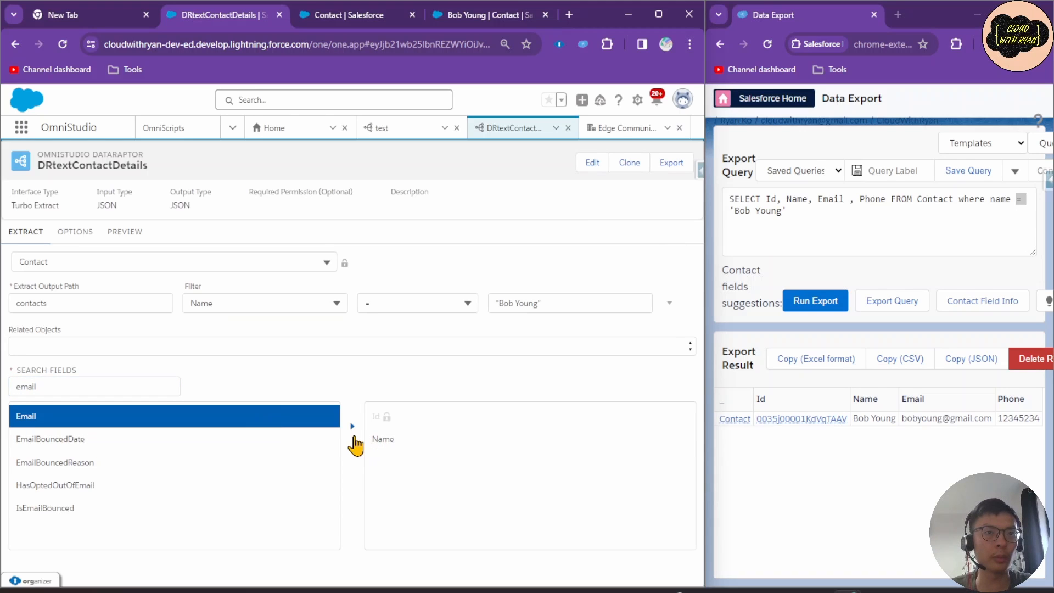
{"action": "left_click", "coordinate": [353, 426]}
{"action": "left_click_drag", "start_coordinate": [36, 387], "coordinate": [6, 384]}
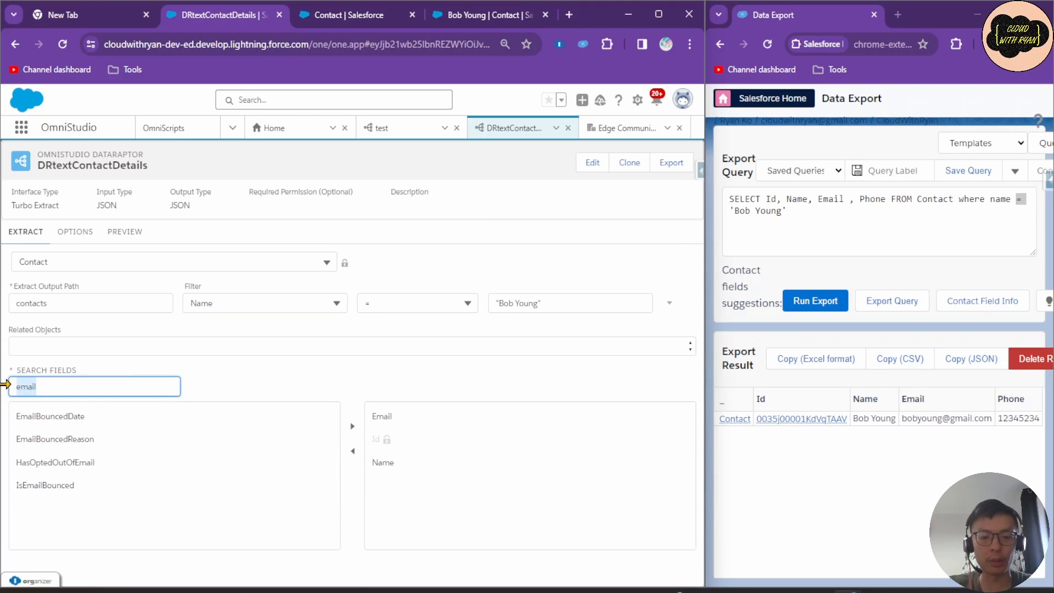
{"action": "type", "text": "phone"}
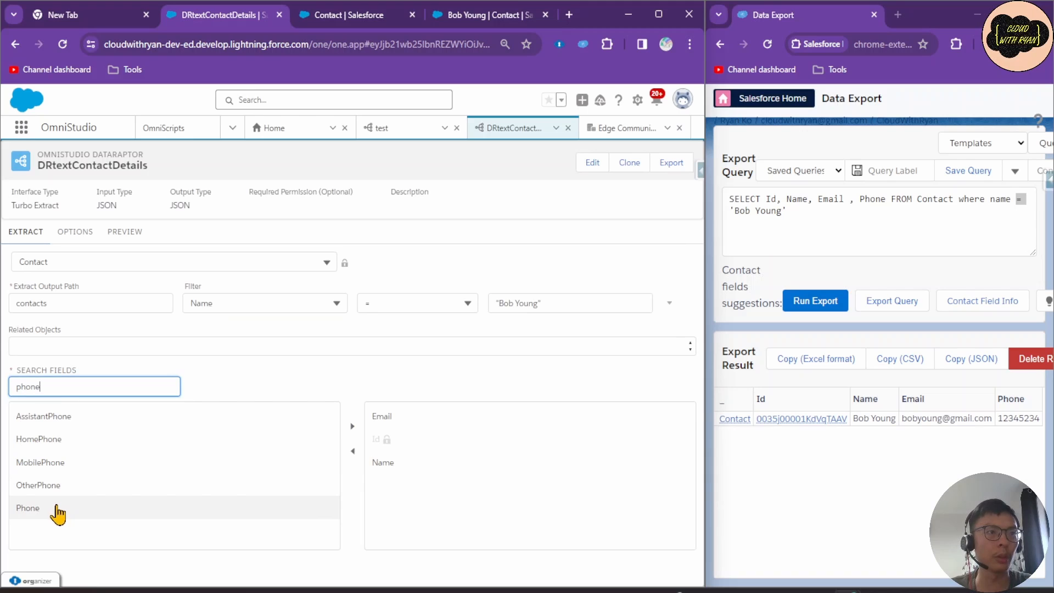
{"action": "left_click", "coordinate": [59, 509]}
{"action": "left_click", "coordinate": [352, 427]}
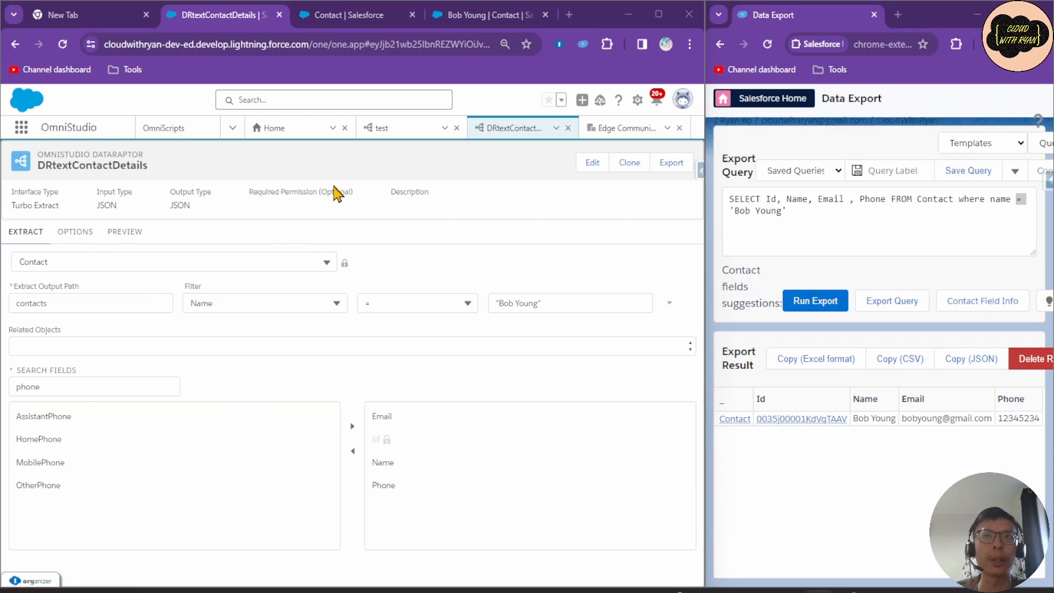
{"action": "left_click", "coordinate": [988, 198]}
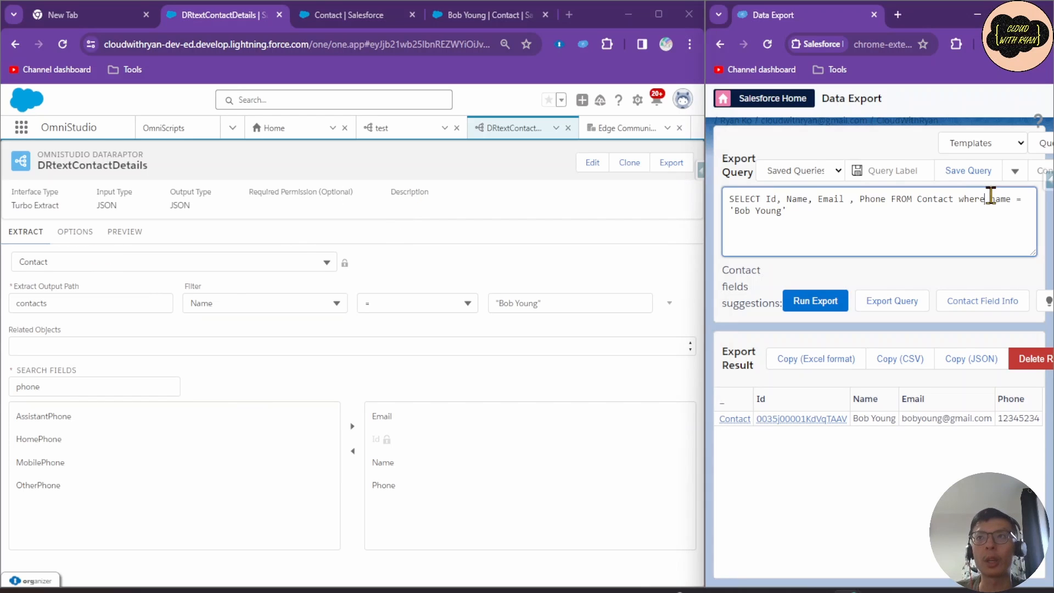
{"action": "left_click", "coordinate": [930, 203]}
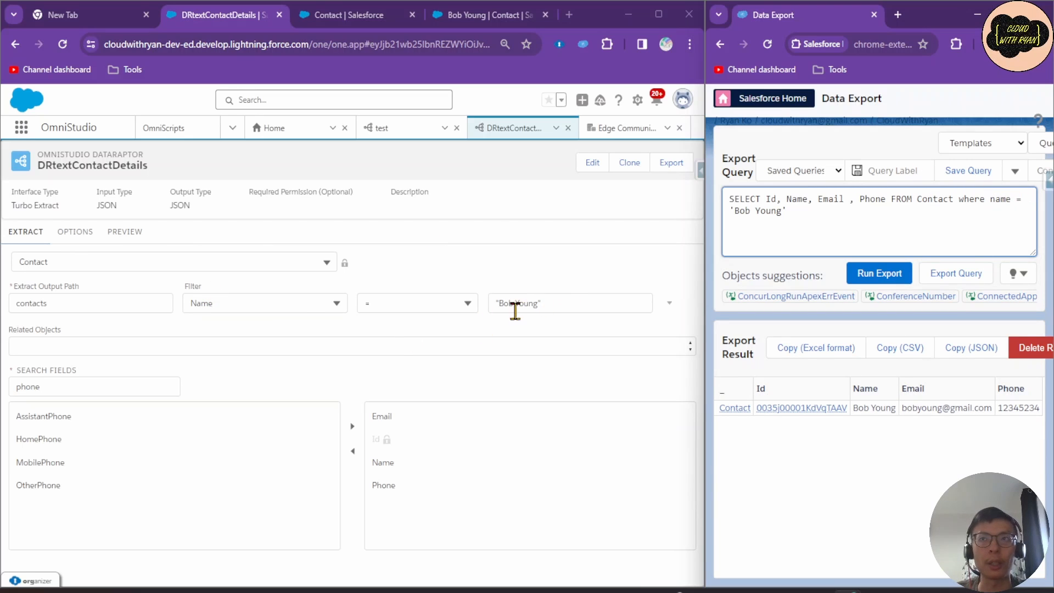
{"action": "double_click", "coordinate": [1018, 198]}
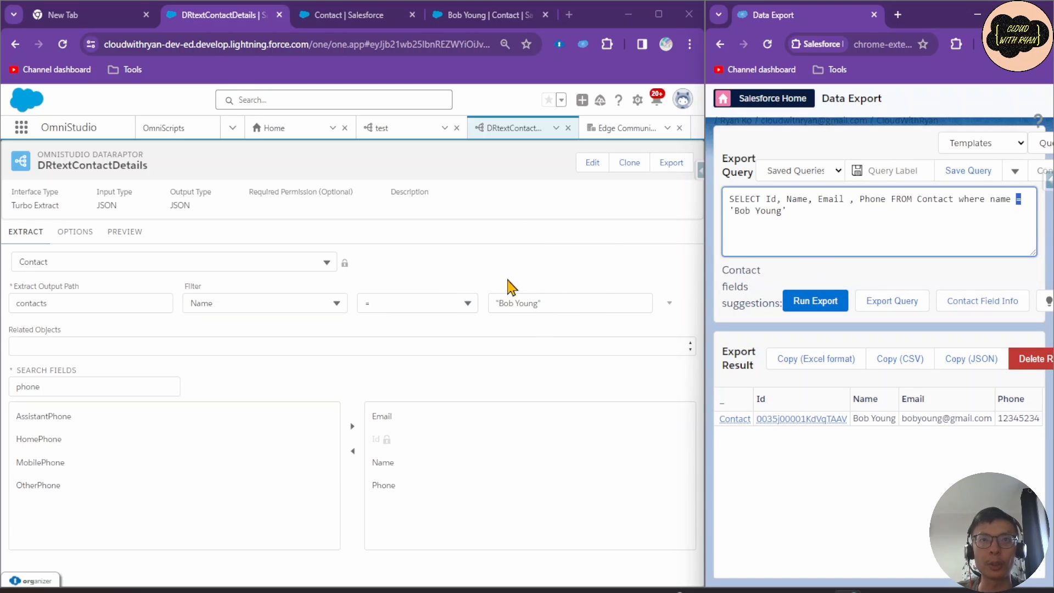
{"action": "left_click_drag", "start_coordinate": [797, 211], "coordinate": [733, 211]}
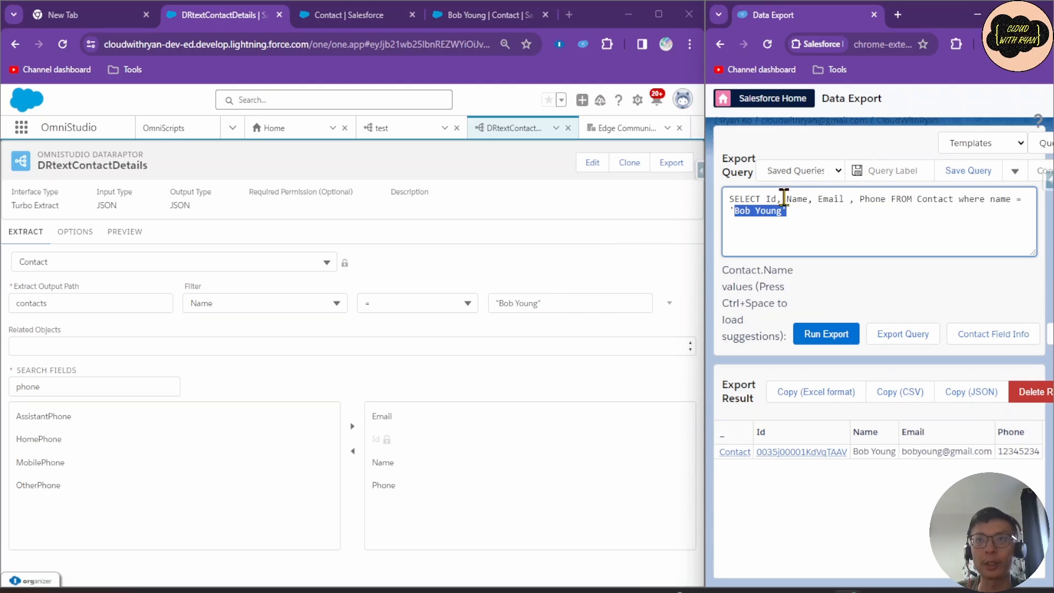
{"action": "left_click_drag", "start_coordinate": [768, 199], "coordinate": [885, 194]}
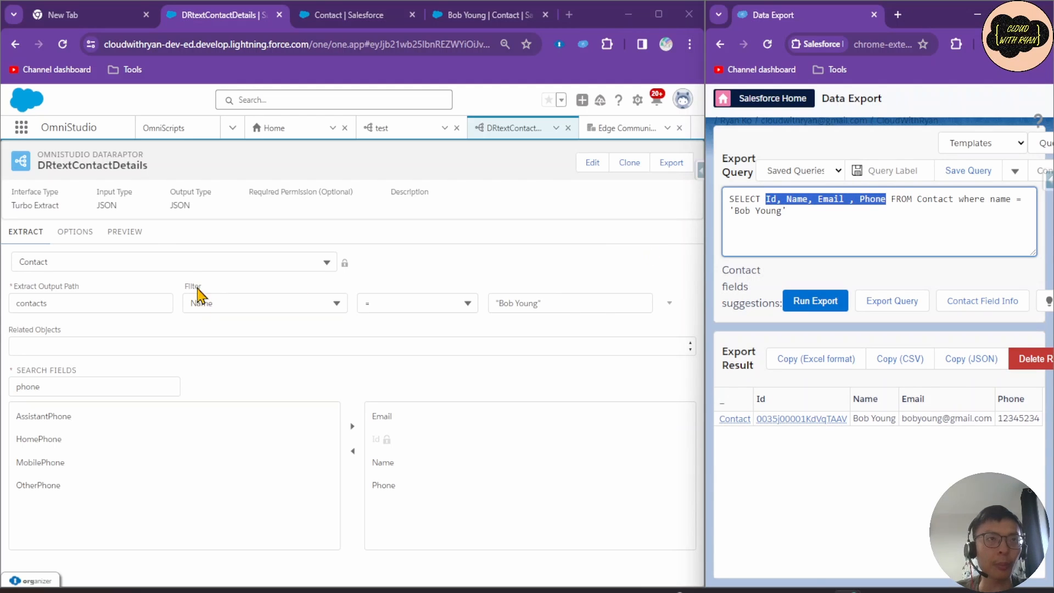
{"action": "left_click", "coordinate": [124, 233]}
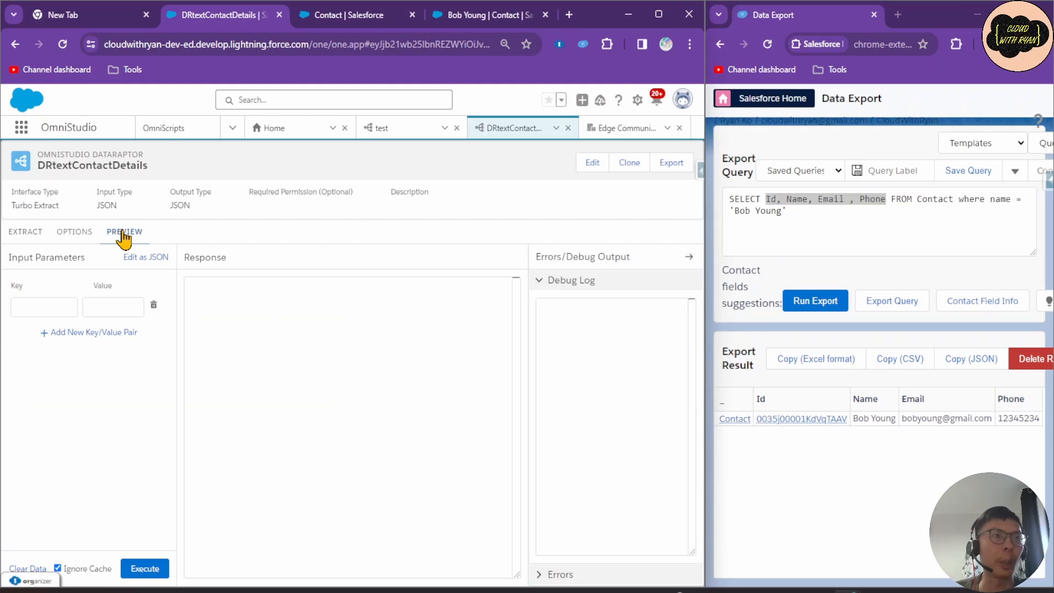
Execute the preview and review the returned contacts JSON with the contact's name and Id.
{"action": "left_click", "coordinate": [144, 568]}
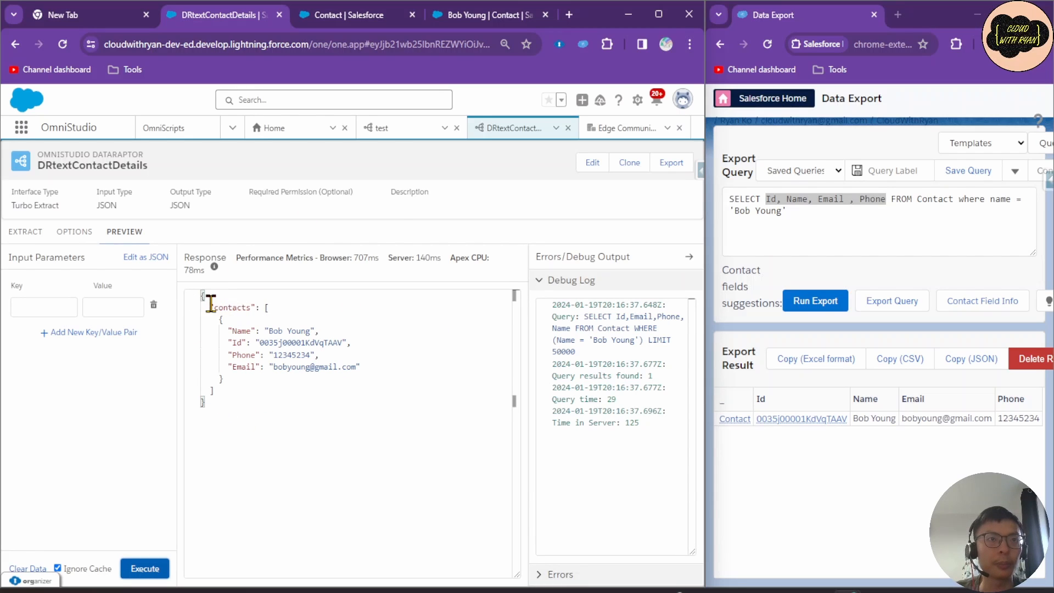
{"action": "left_click_drag", "start_coordinate": [211, 303], "coordinate": [262, 307]}
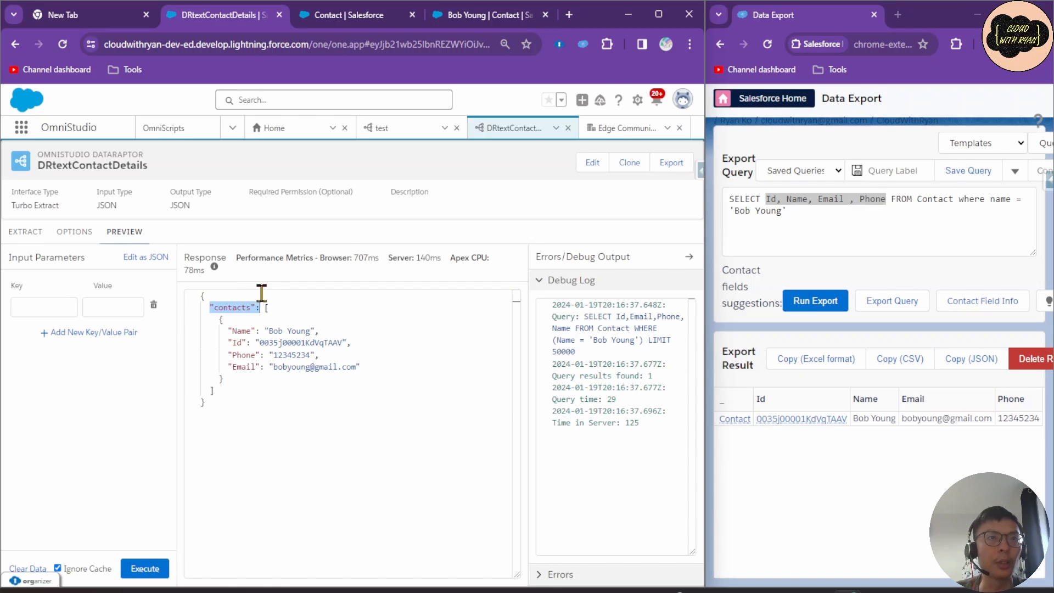
{"action": "left_click", "coordinate": [31, 233]}
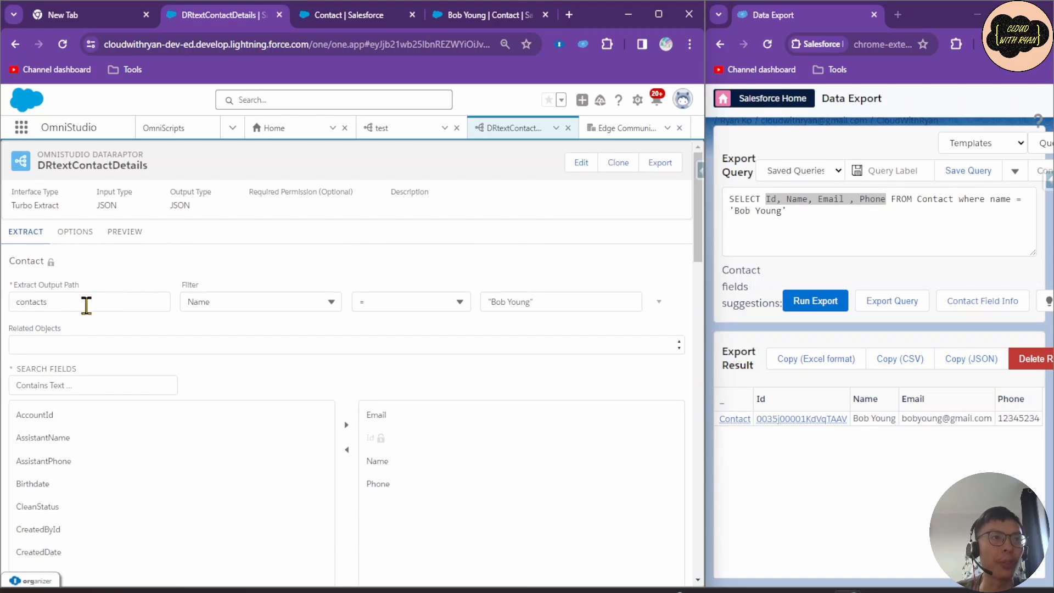
{"action": "left_click", "coordinate": [123, 241]}
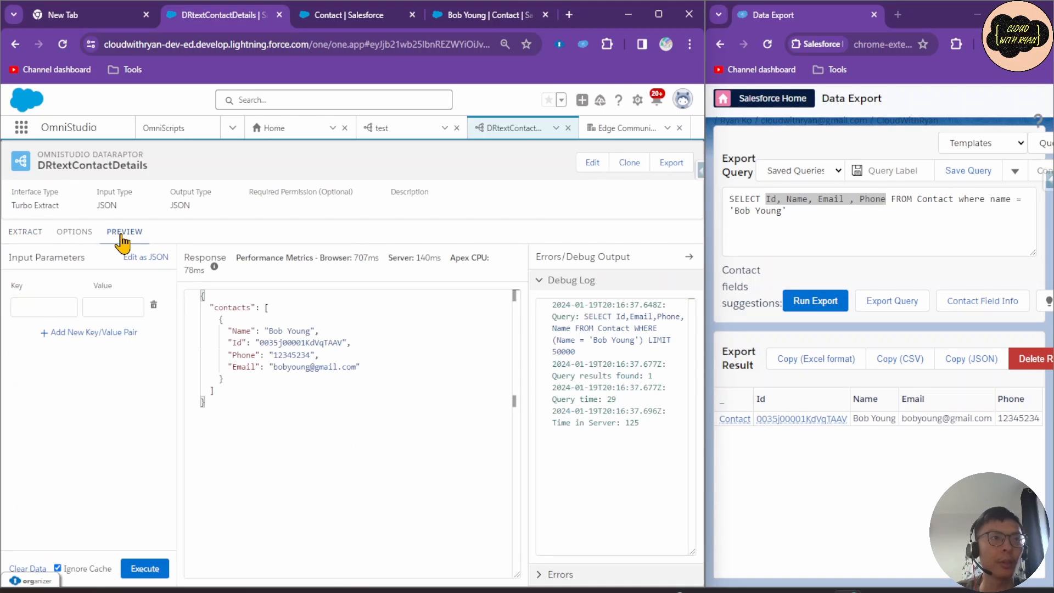
{"action": "left_click_drag", "start_coordinate": [264, 331], "coordinate": [328, 332]}
{"action": "left_click", "coordinate": [286, 341]}
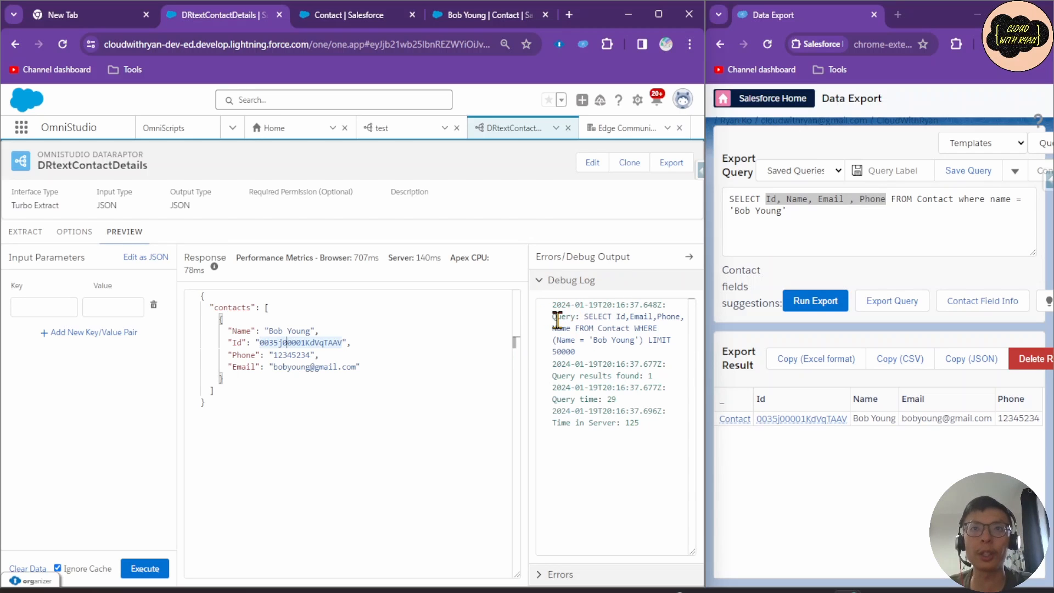
Review the generated query in the Debug Log and expand the Errors section.
{"action": "left_click_drag", "start_coordinate": [584, 318], "coordinate": [658, 347]}
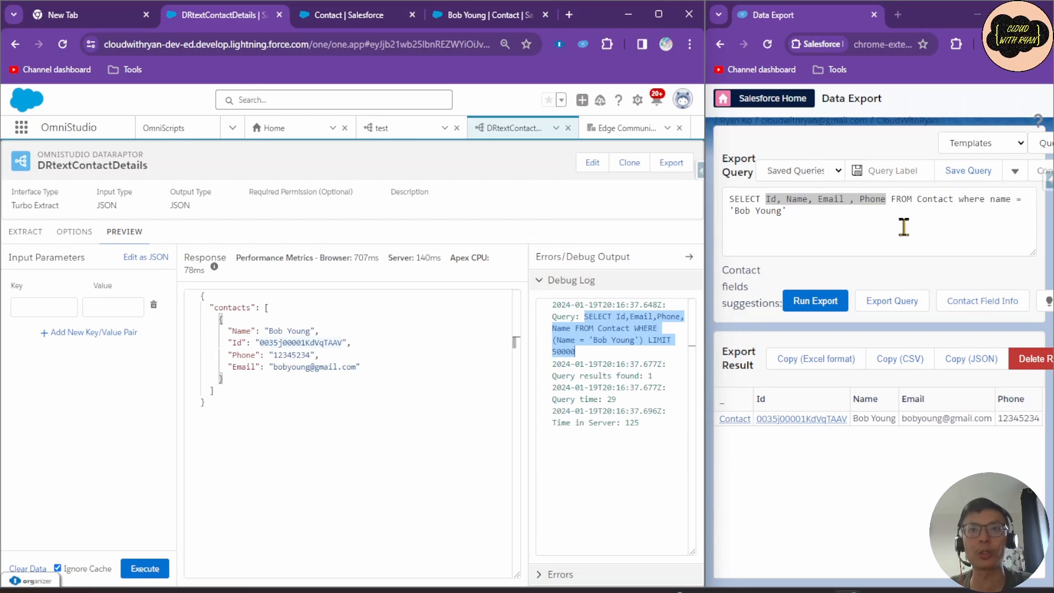
{"action": "left_click", "coordinate": [551, 574]}
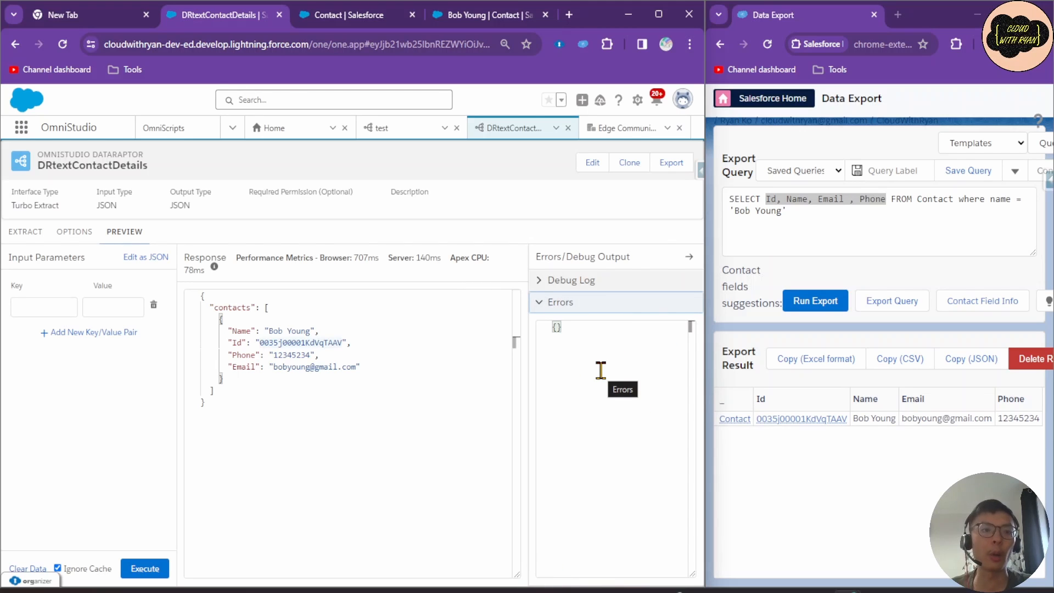
{"action": "key", "text": "super+Up"}
{"action": "left_click", "coordinate": [362, 430]}
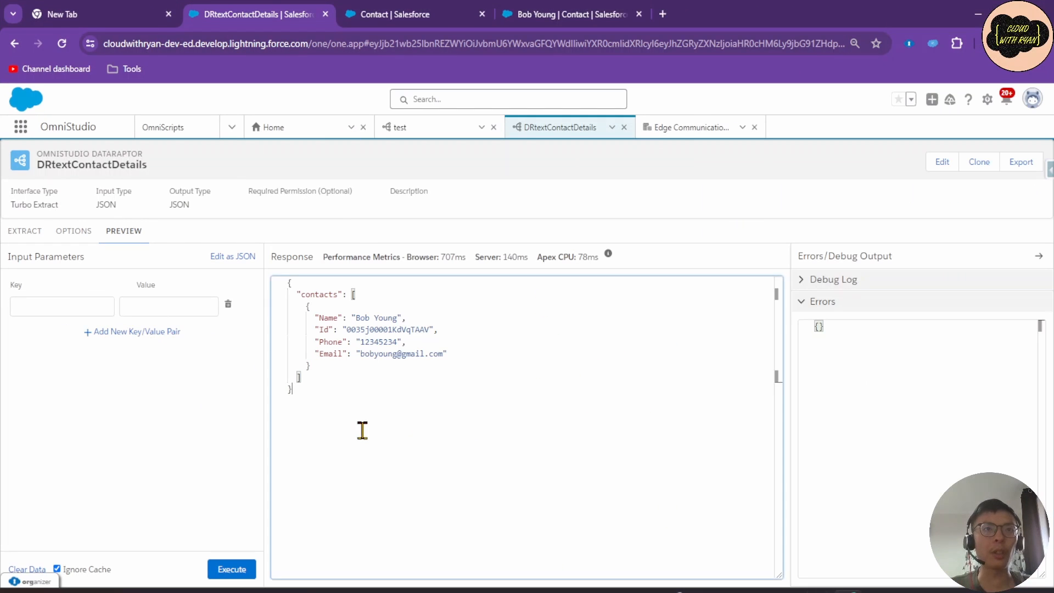
Walk through the contact record in the JSON response, briefly revisiting the EXTRACT settings.
{"action": "left_click", "coordinate": [467, 341]}
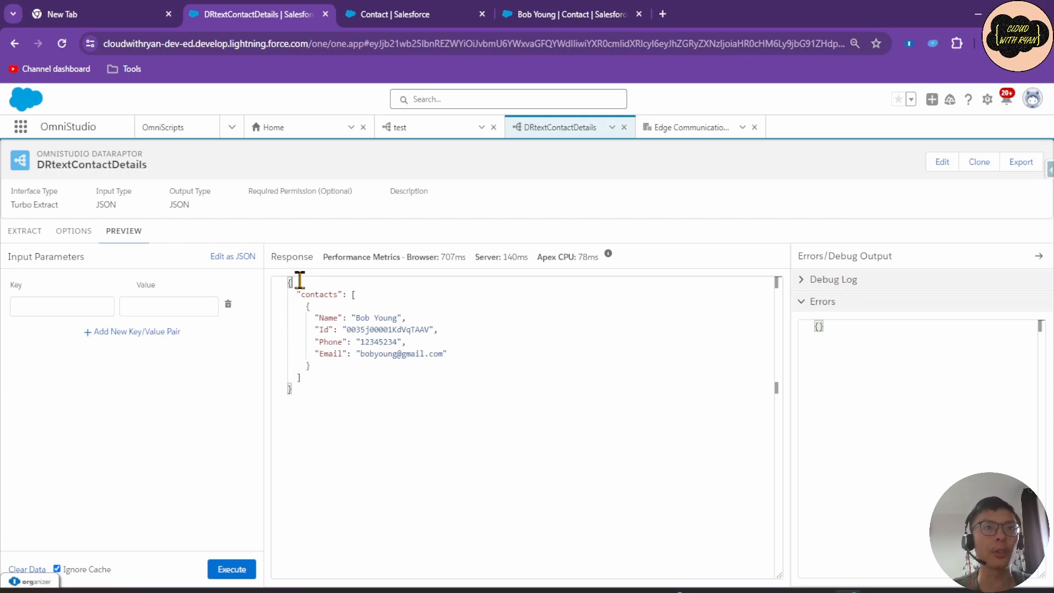
{"action": "left_click", "coordinate": [314, 294]}
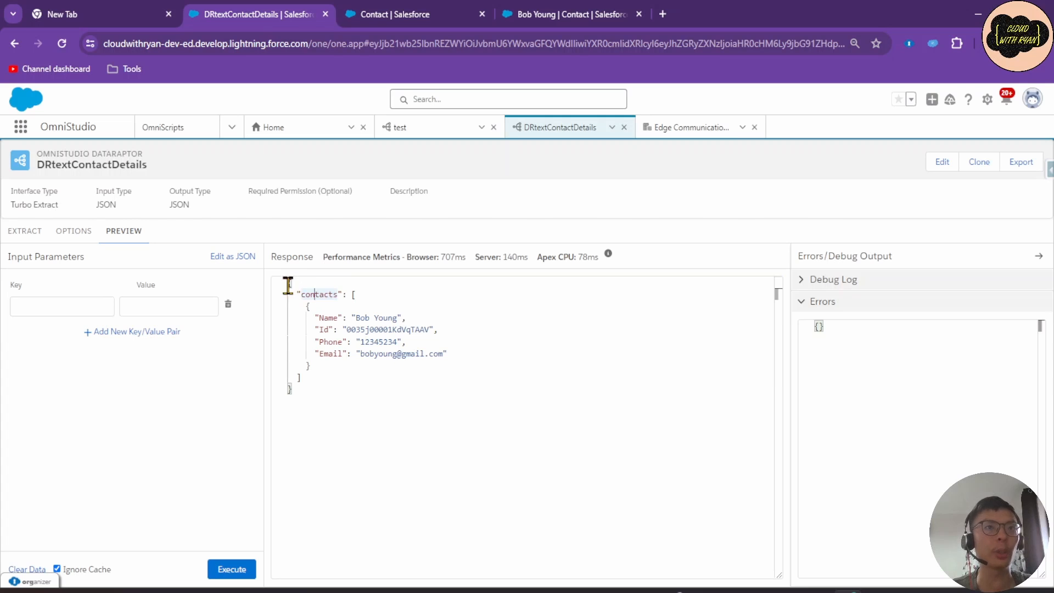
{"action": "left_click", "coordinate": [23, 235]}
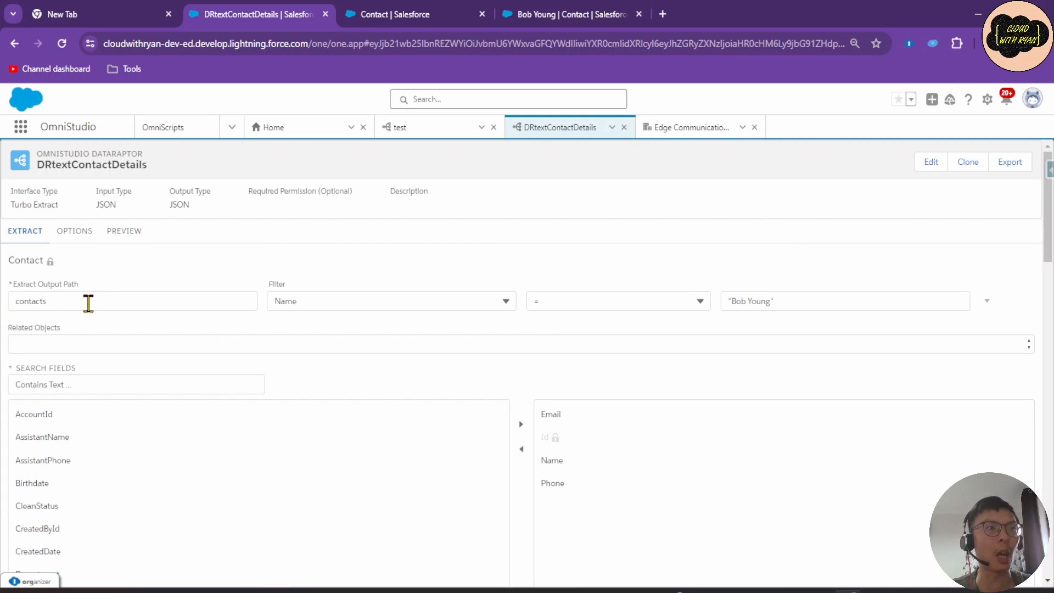
{"action": "left_click", "coordinate": [122, 234]}
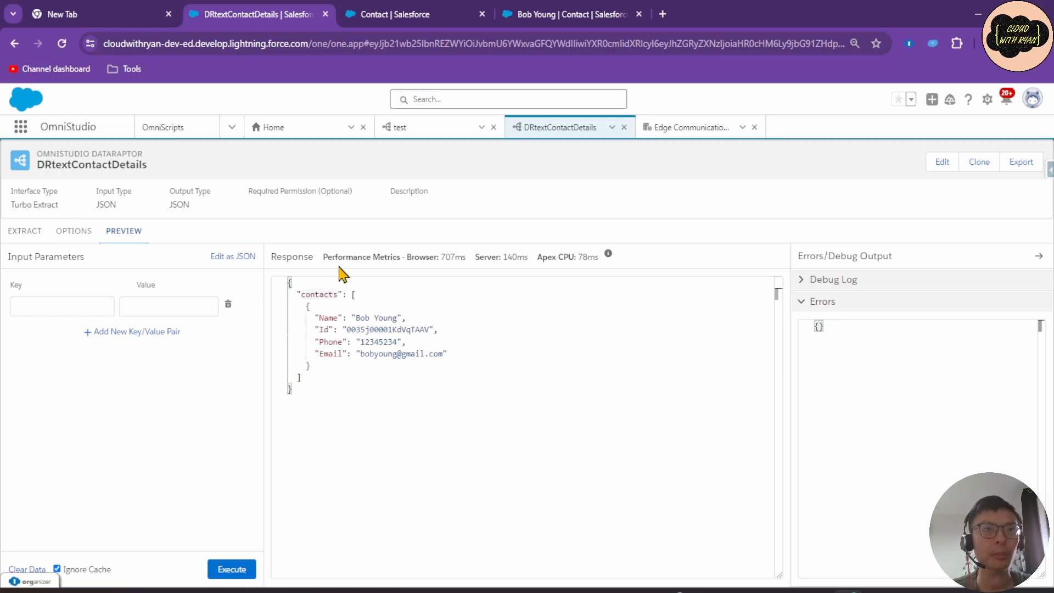
{"action": "left_click", "coordinate": [370, 291]}
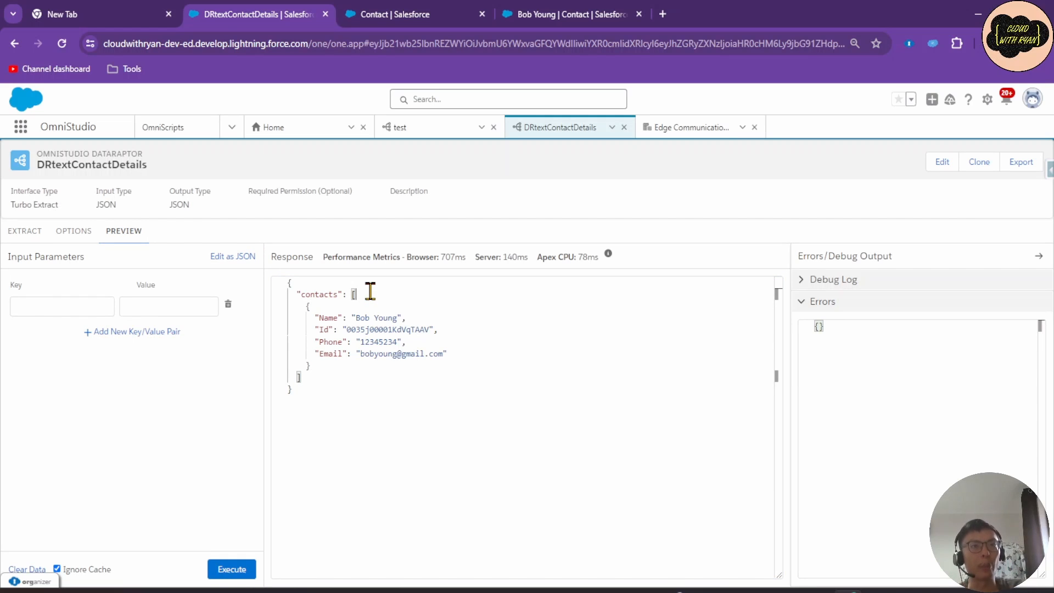
{"action": "double_click", "coordinate": [382, 318]}
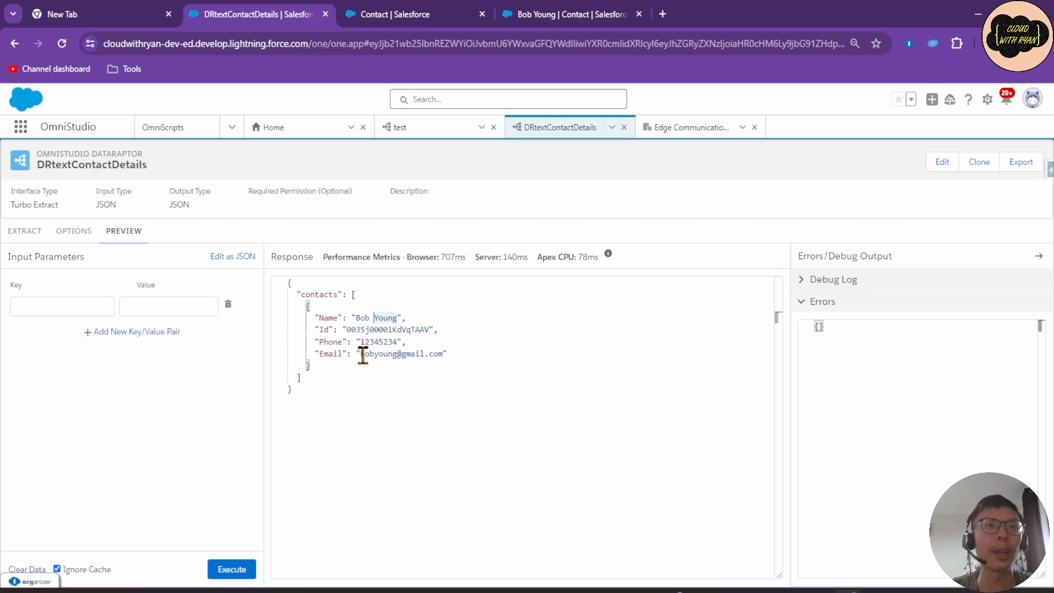
{"action": "left_click", "coordinate": [310, 364]}
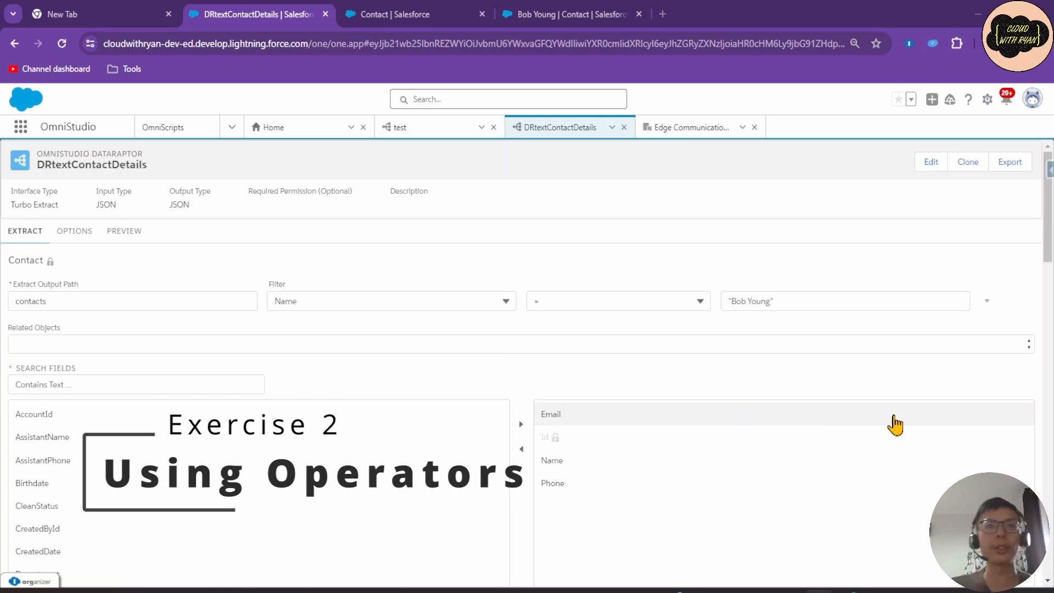
Enter "B" as the contact filter value and switch the operator to LIKE.
{"action": "left_click", "coordinate": [783, 299]}
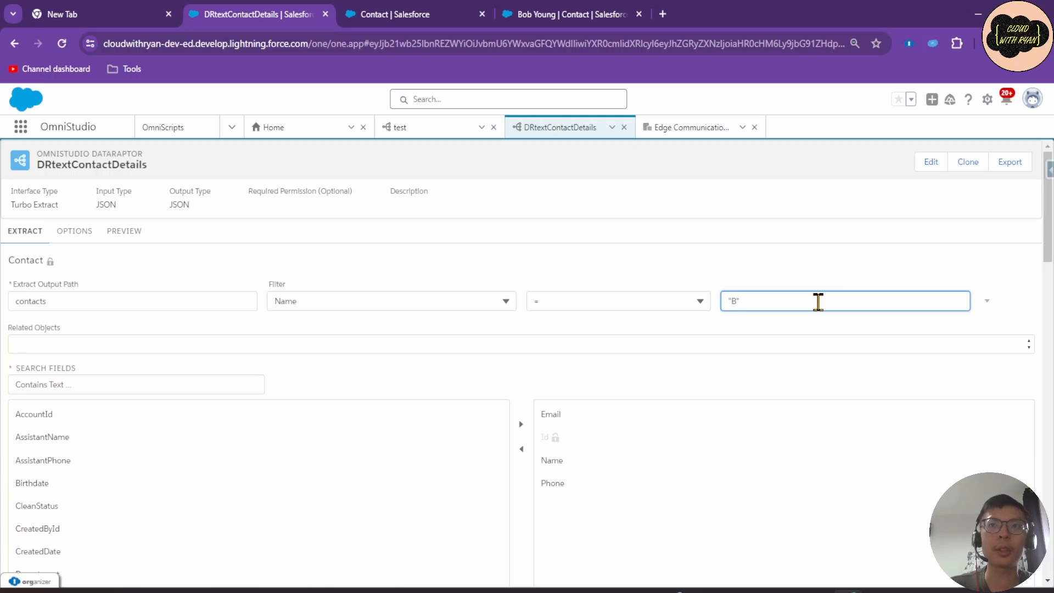
{"action": "left_click", "coordinate": [625, 300]}
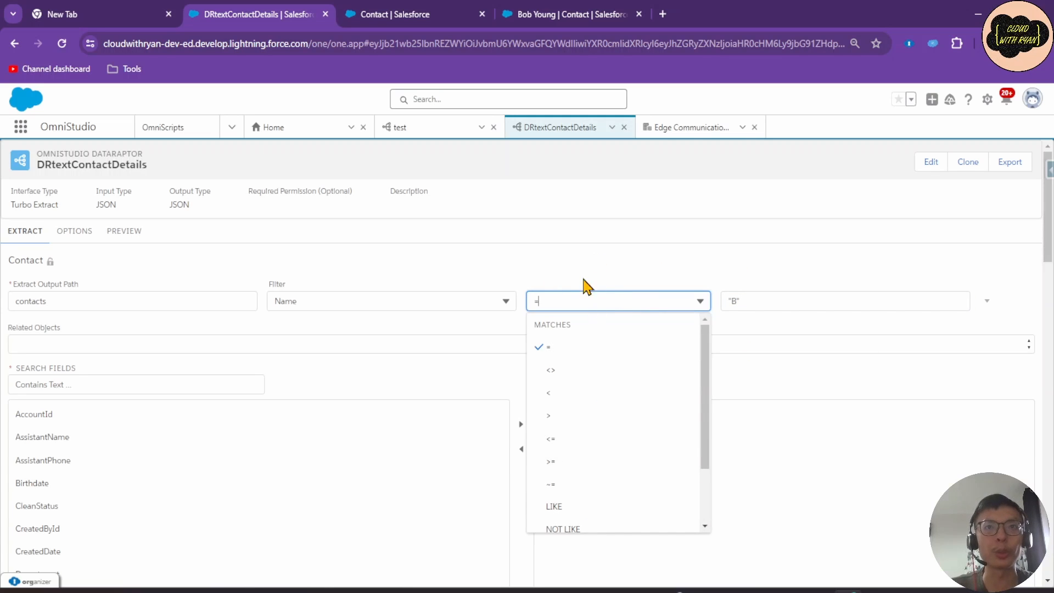
{"action": "left_click", "coordinate": [584, 508]}
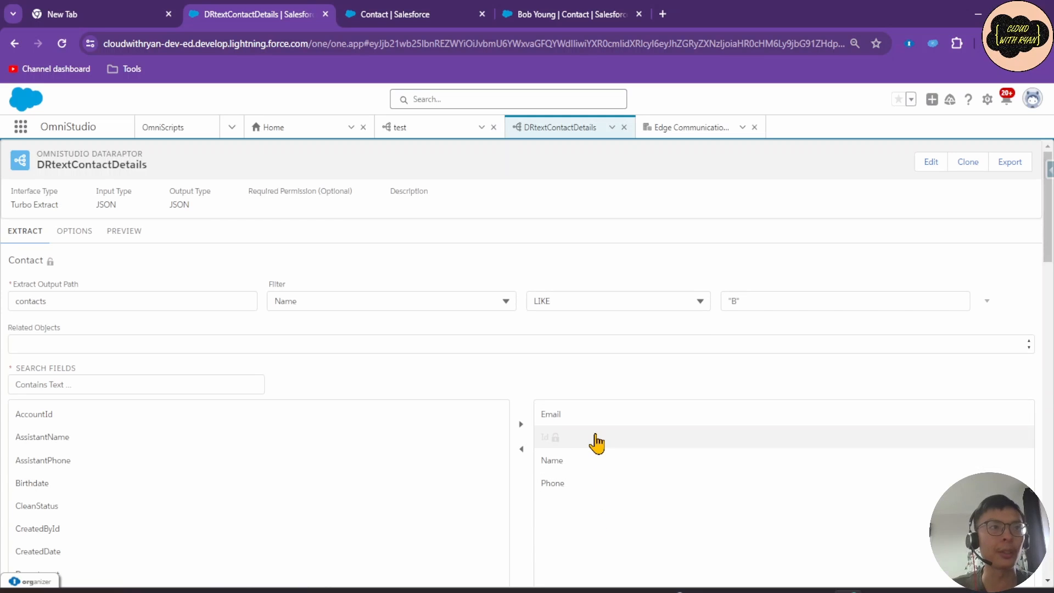
Rerun the preview and view the six matched contacts and the Name LIKE '%B%' debug query.
{"action": "left_click", "coordinate": [124, 230]}
{"action": "left_click", "coordinate": [231, 569]}
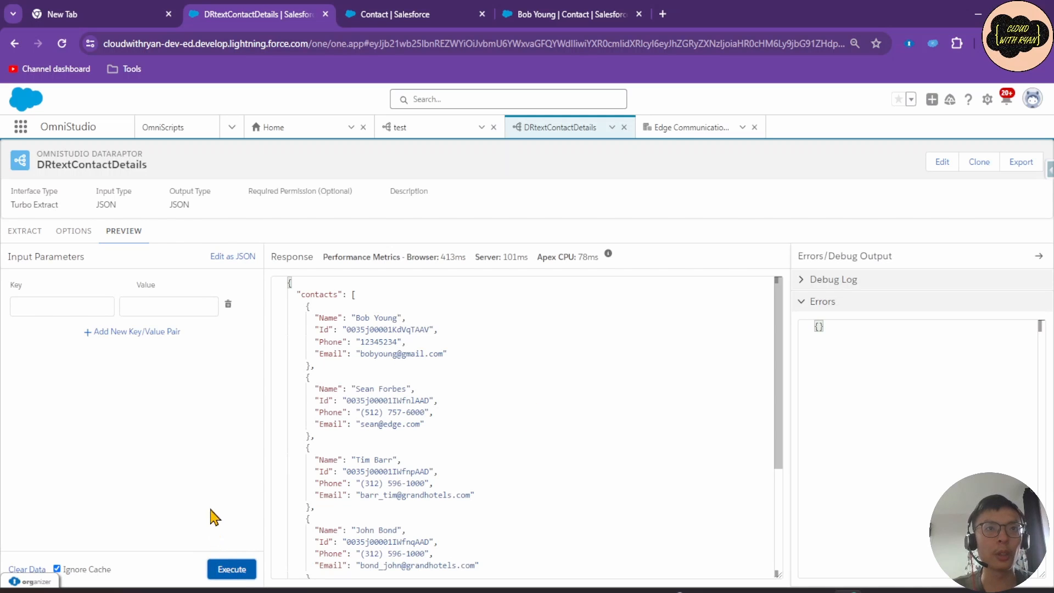
{"action": "left_click", "coordinate": [357, 295]}
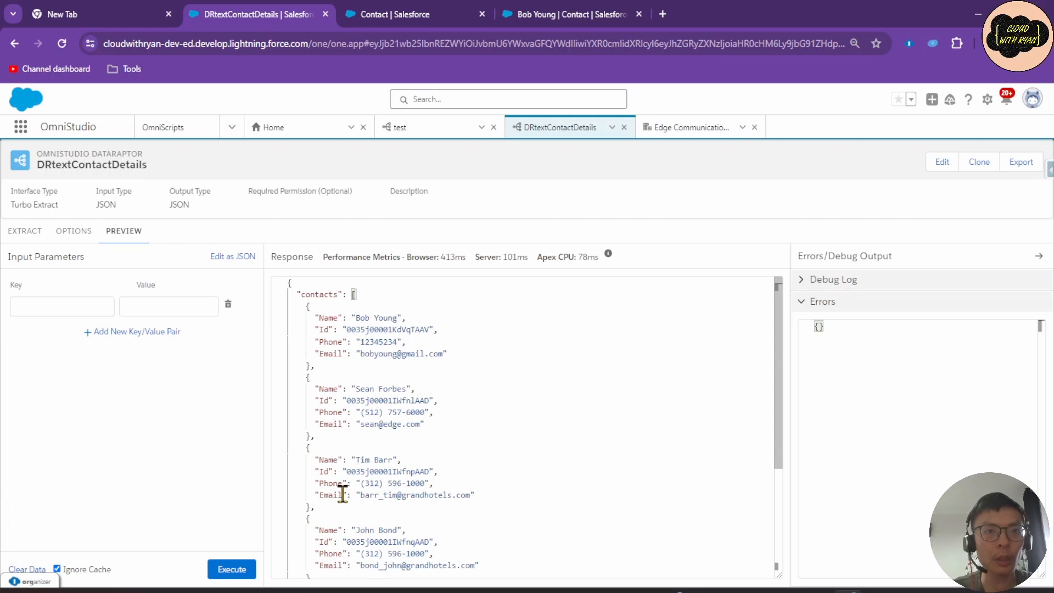
{"action": "scroll", "coordinate": [343, 493], "scroll_direction": "down", "scroll_amount": 1}
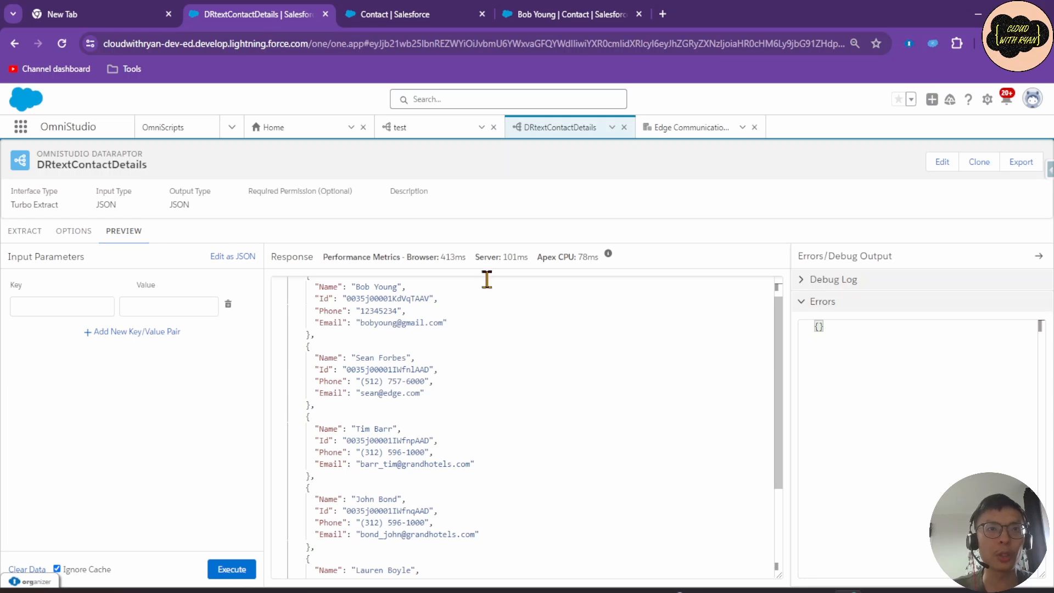
{"action": "left_click", "coordinate": [820, 281]}
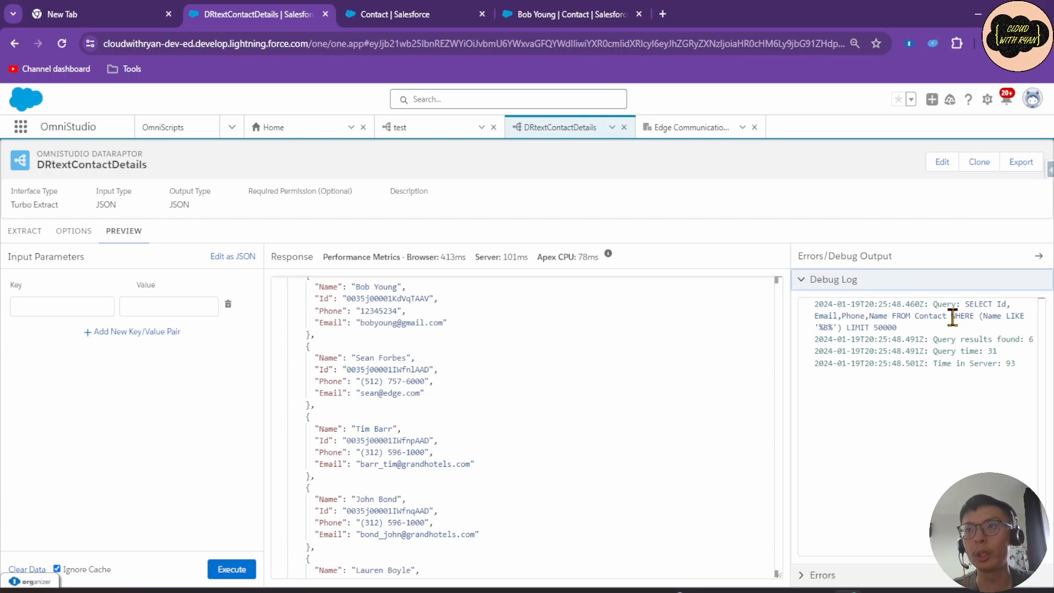
Highlight the WHERE clause of the logged query to review its Name condition.
{"action": "left_click_drag", "start_coordinate": [952, 316], "coordinate": [981, 317]}
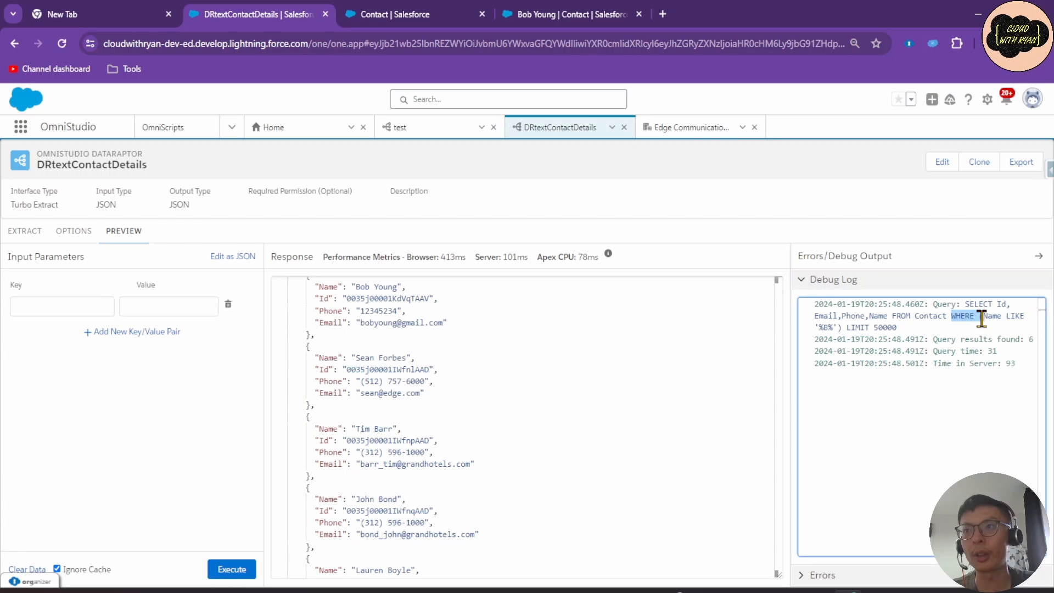
{"action": "left_click", "coordinate": [985, 317]}
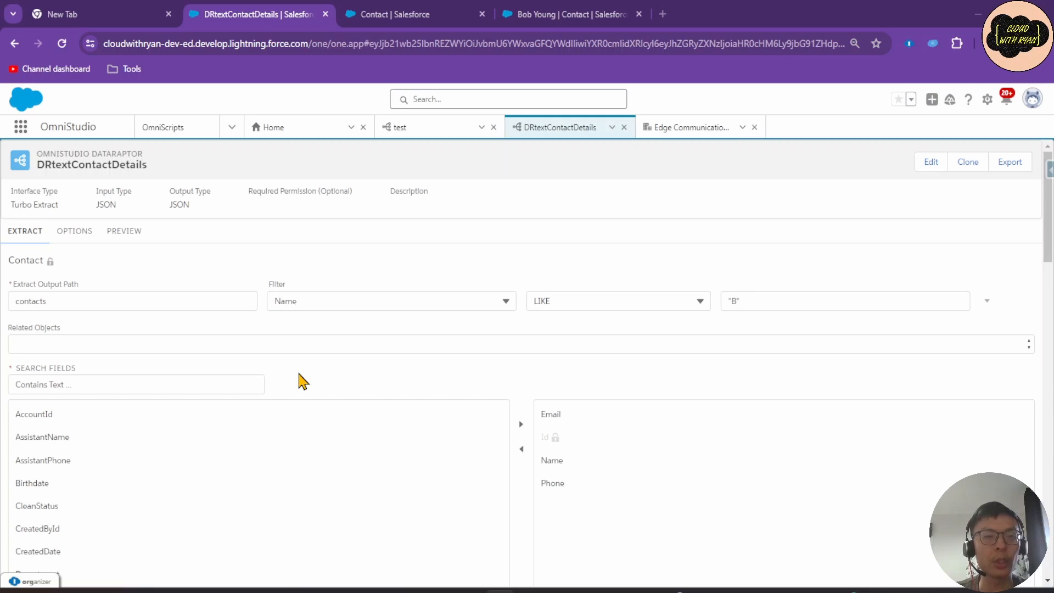
Change the filter to Id <> "$Vlocity.Null", replacing the Name LIKE "B" condition.
{"action": "left_click", "coordinate": [368, 303]}
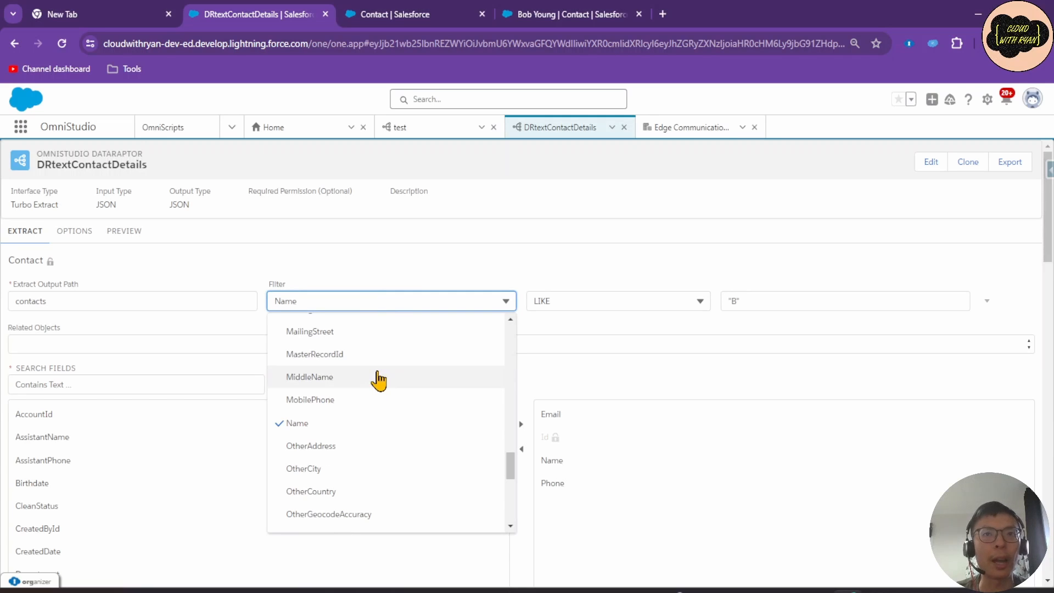
{"action": "left_click", "coordinate": [331, 298]}
{"action": "type", "text": "Id"}
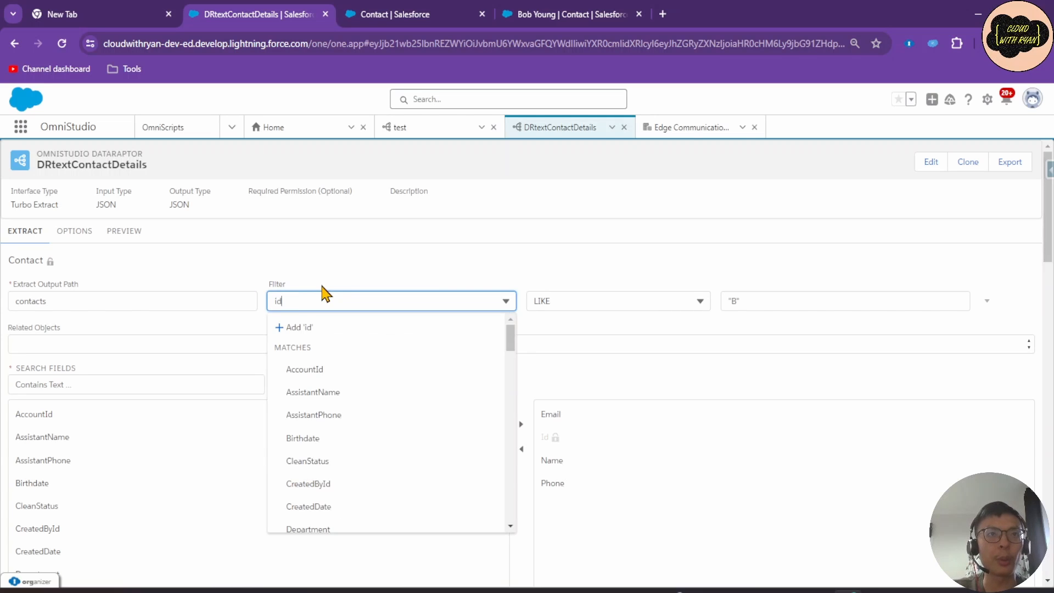
{"action": "left_click", "coordinate": [324, 414]}
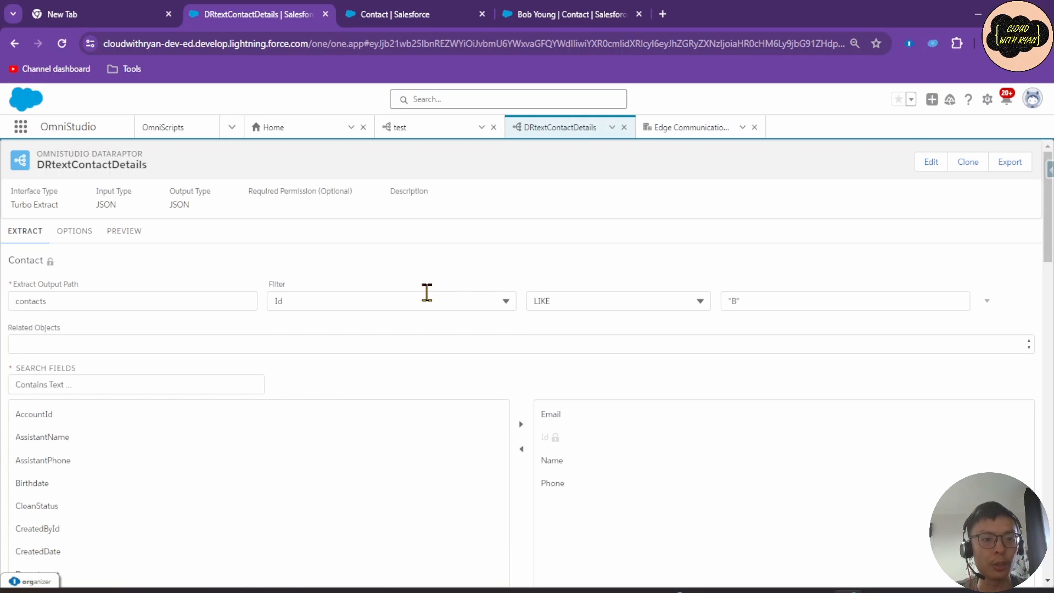
{"action": "left_click", "coordinate": [584, 295]}
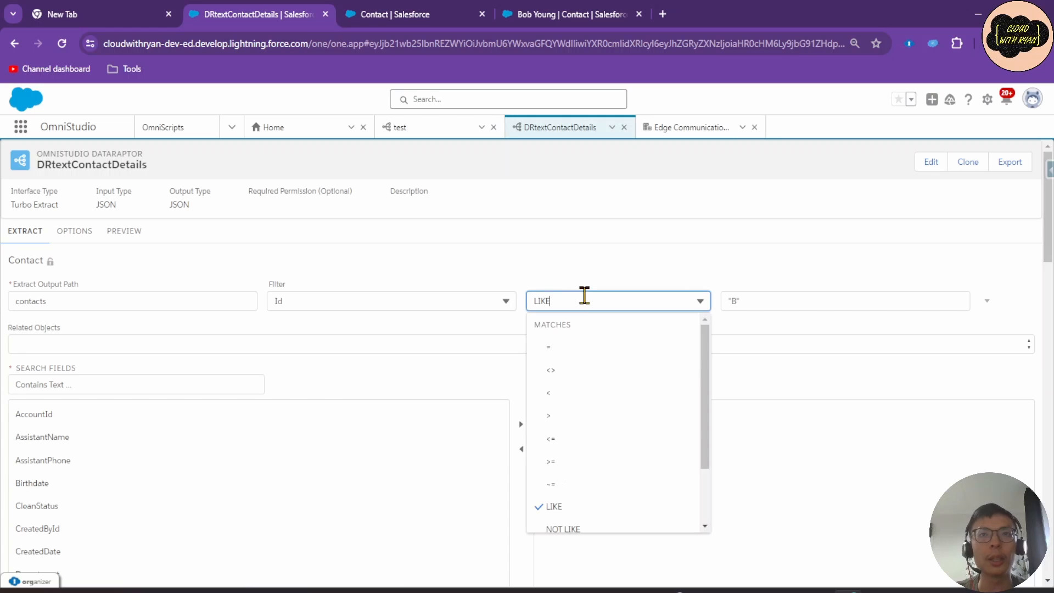
{"action": "left_click", "coordinate": [564, 379]}
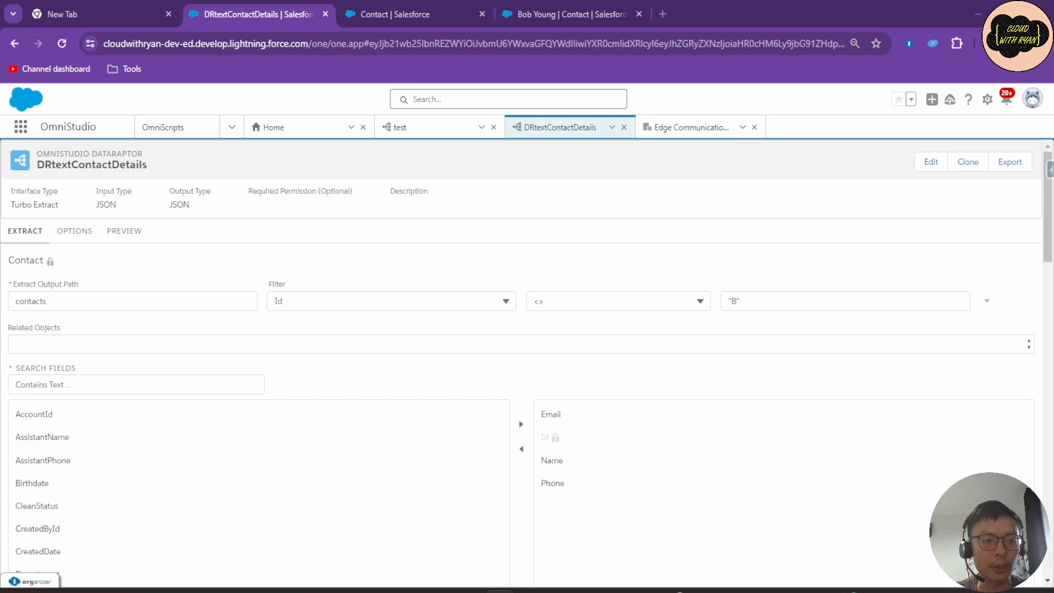
{"action": "left_click_drag", "start_coordinate": [756, 300], "coordinate": [665, 297]}
{"action": "type", "text": "$Vlocity.Null\""}
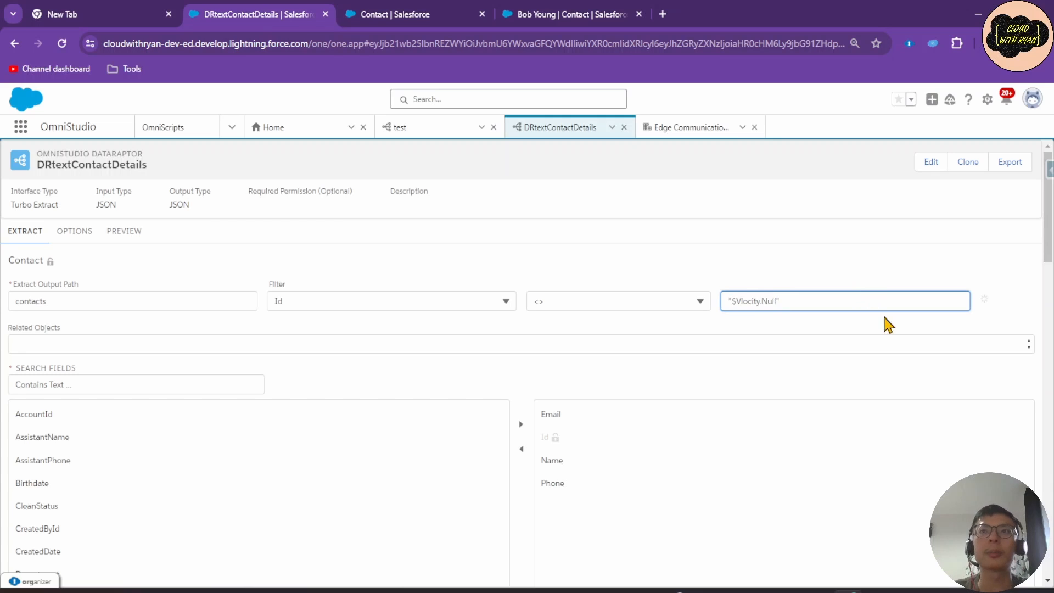
{"action": "left_click", "coordinate": [833, 273]}
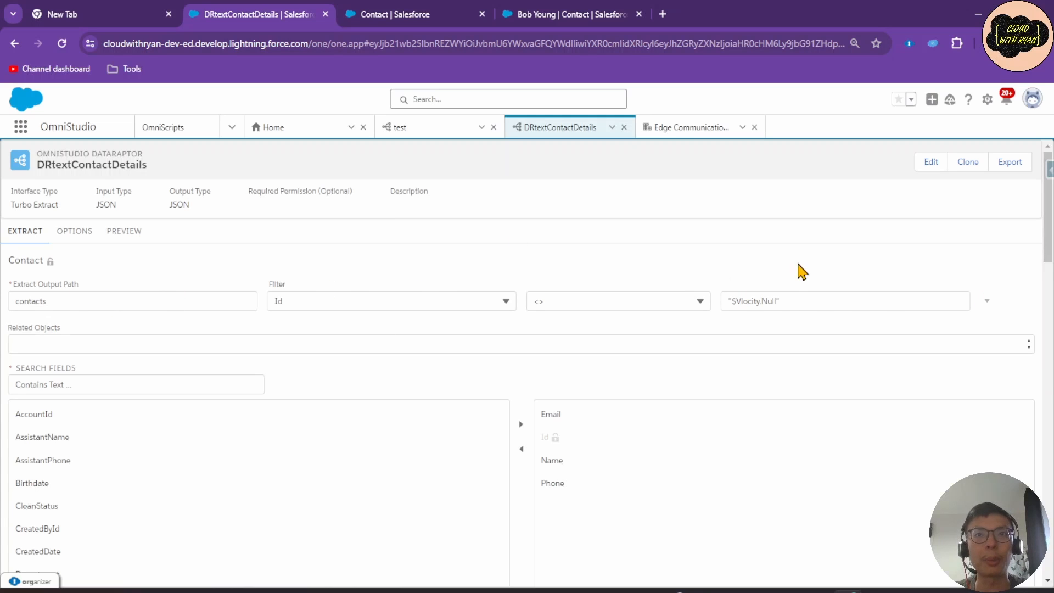
Execute the DataRaptor preview and scroll through the response listing all 25 contacts.
{"action": "left_click", "coordinate": [123, 231]}
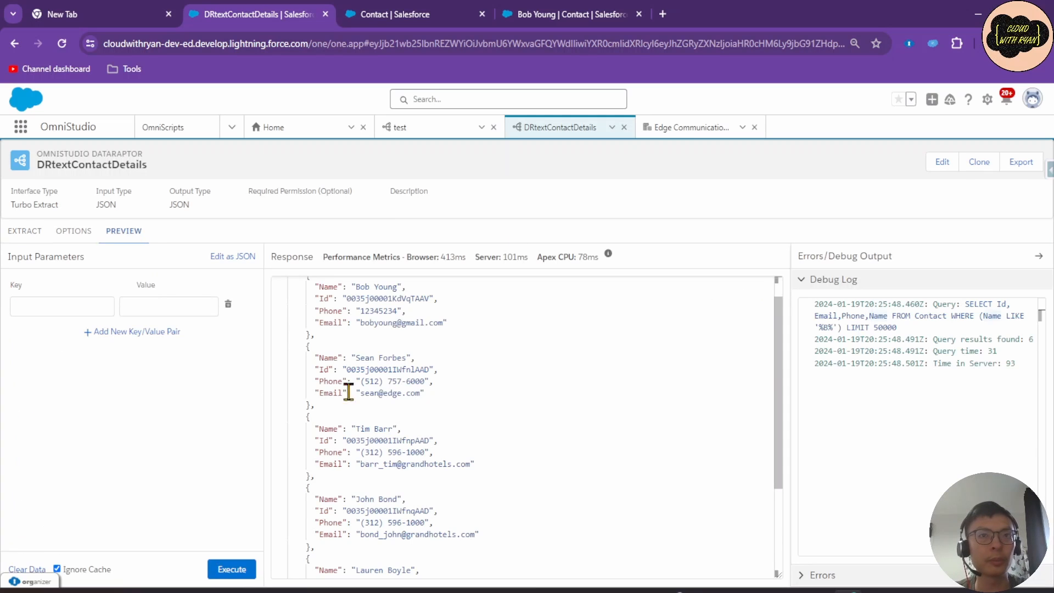
{"action": "left_click", "coordinate": [235, 570]}
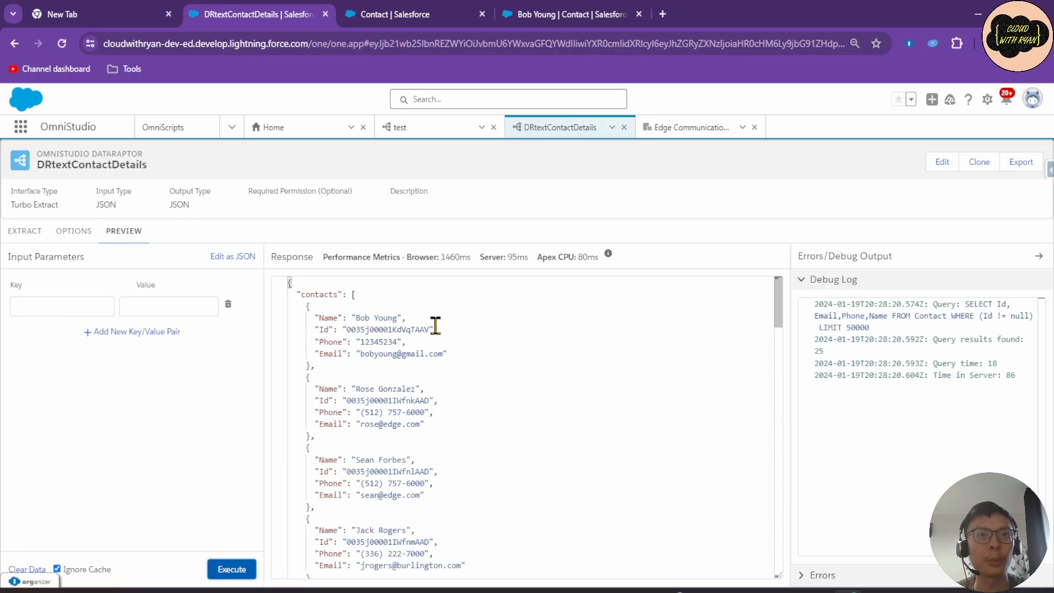
{"action": "scroll", "coordinate": [427, 396], "scroll_direction": "down", "scroll_amount": 15}
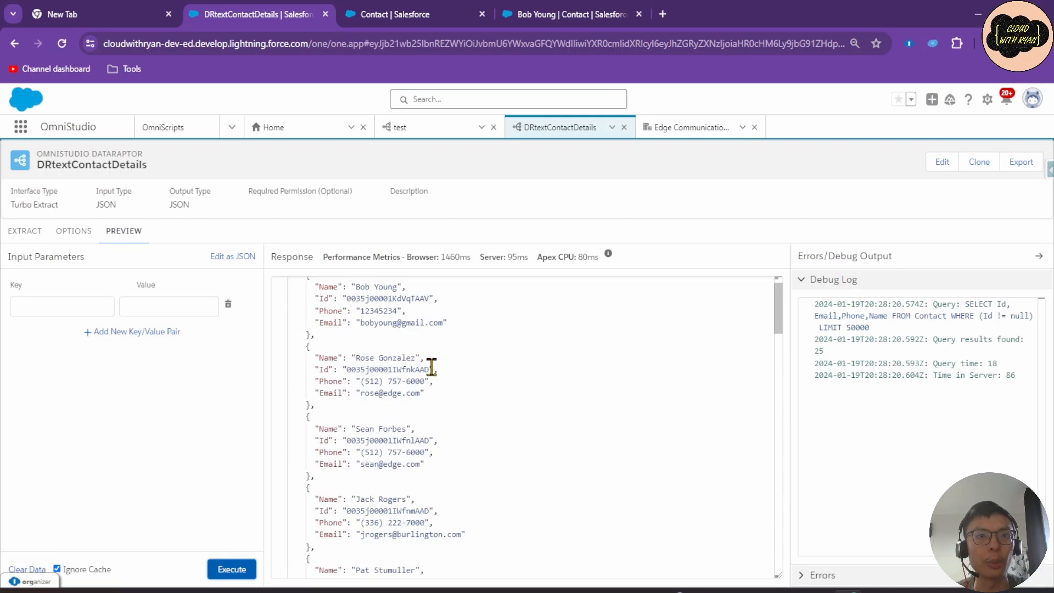
{"action": "scroll", "coordinate": [429, 396], "scroll_direction": "down", "scroll_amount": 10}
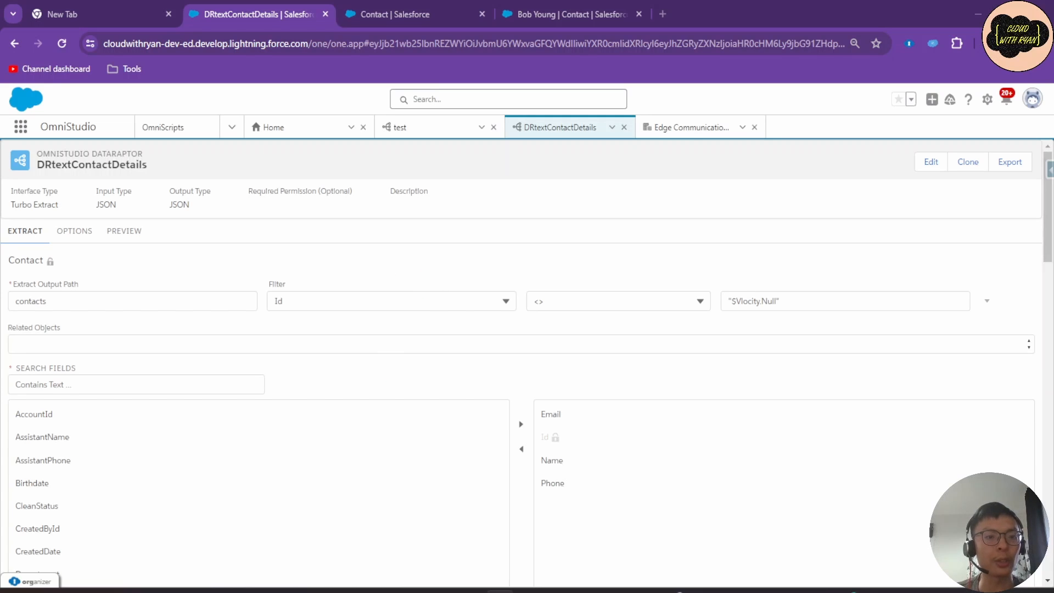
{"action": "left_click", "coordinate": [686, 129]}
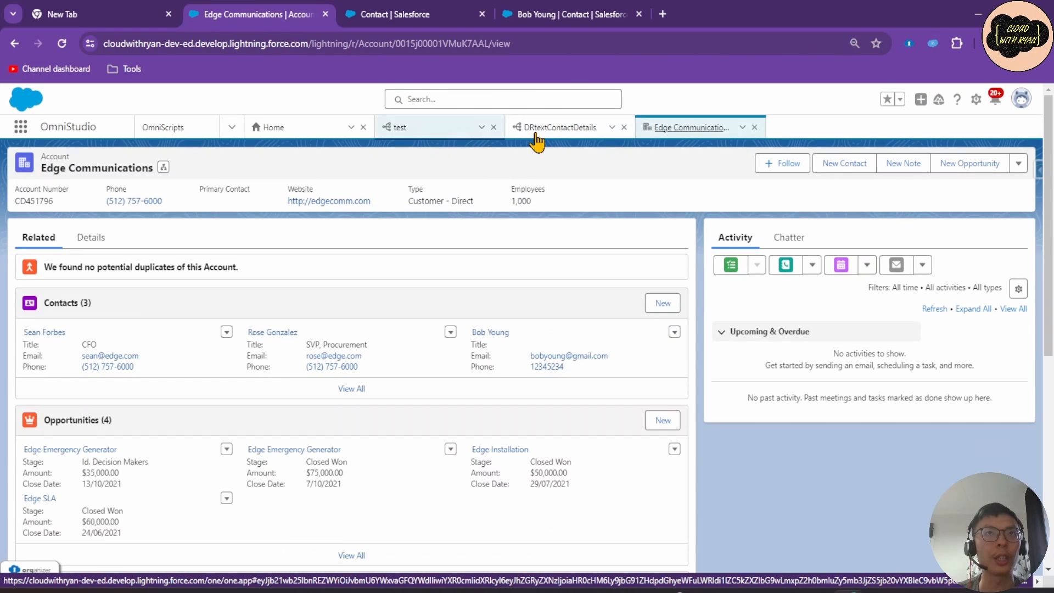
{"action": "left_click", "coordinate": [436, 15]}
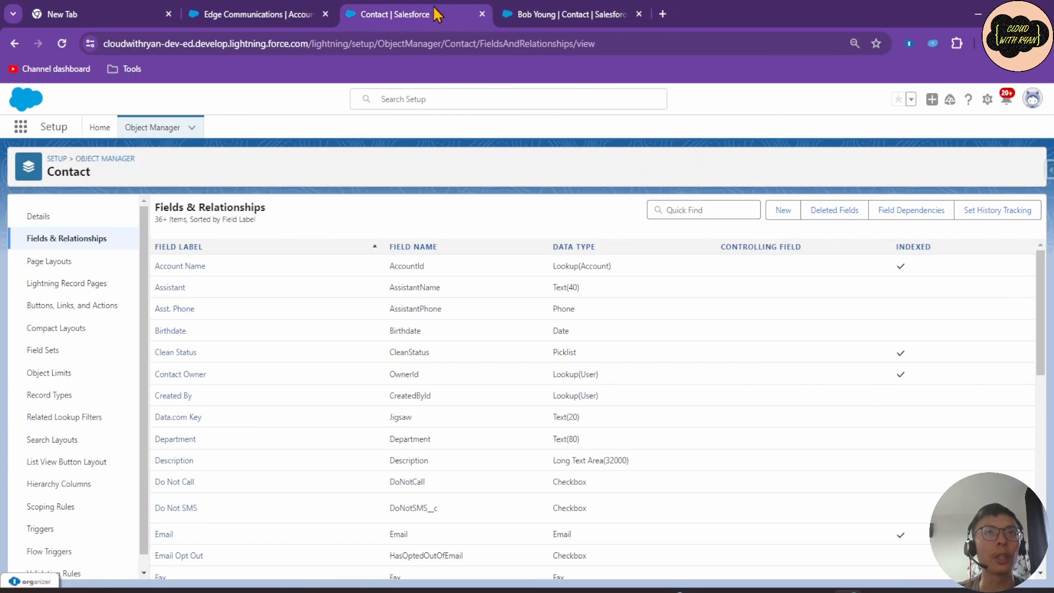
{"action": "left_click", "coordinate": [530, 12]}
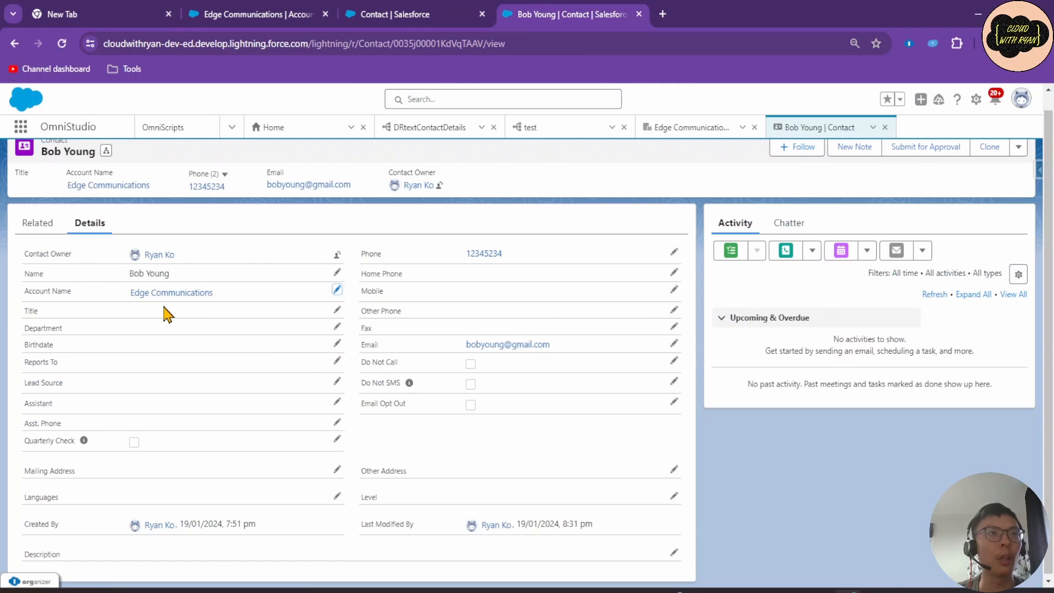
{"action": "mouse_move", "coordinate": [157, 298]}
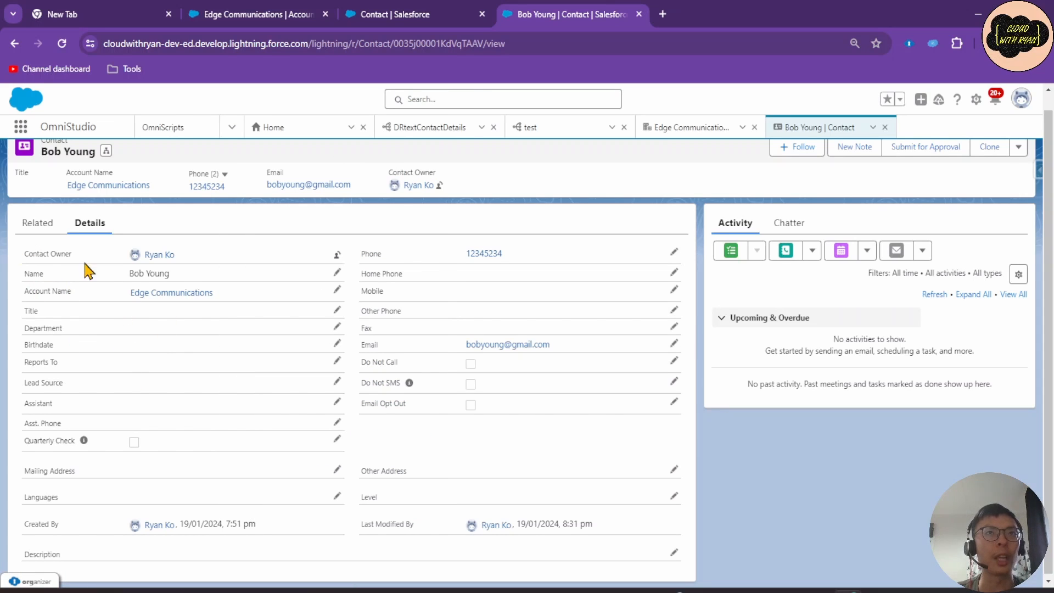
{"action": "left_click", "coordinate": [435, 128]}
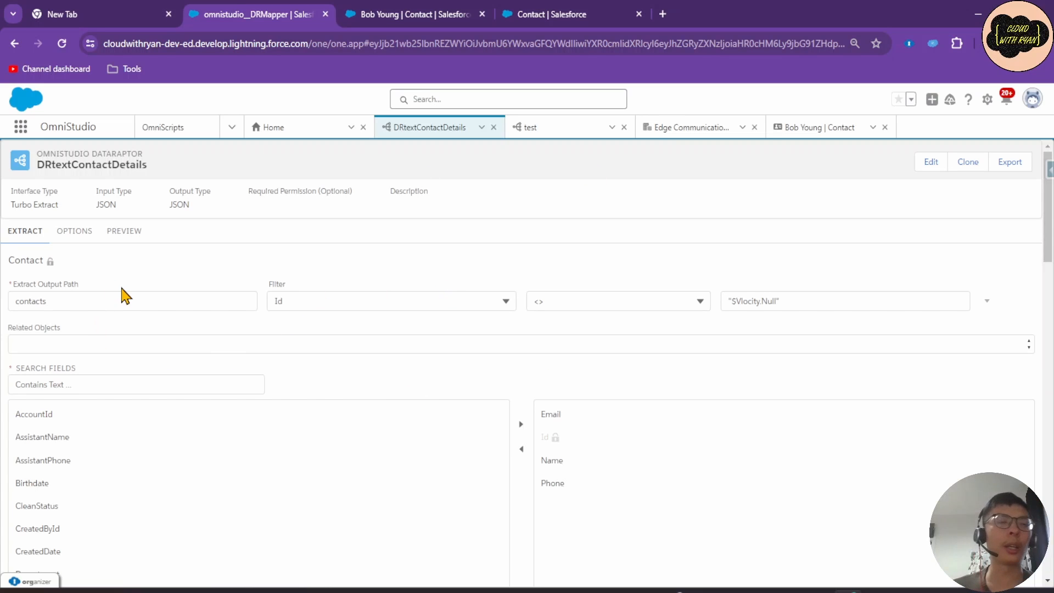
Add an AND filter AccountId <> "$Vlocity.Null" beneath the Id condition.
{"action": "left_click", "coordinate": [986, 302]}
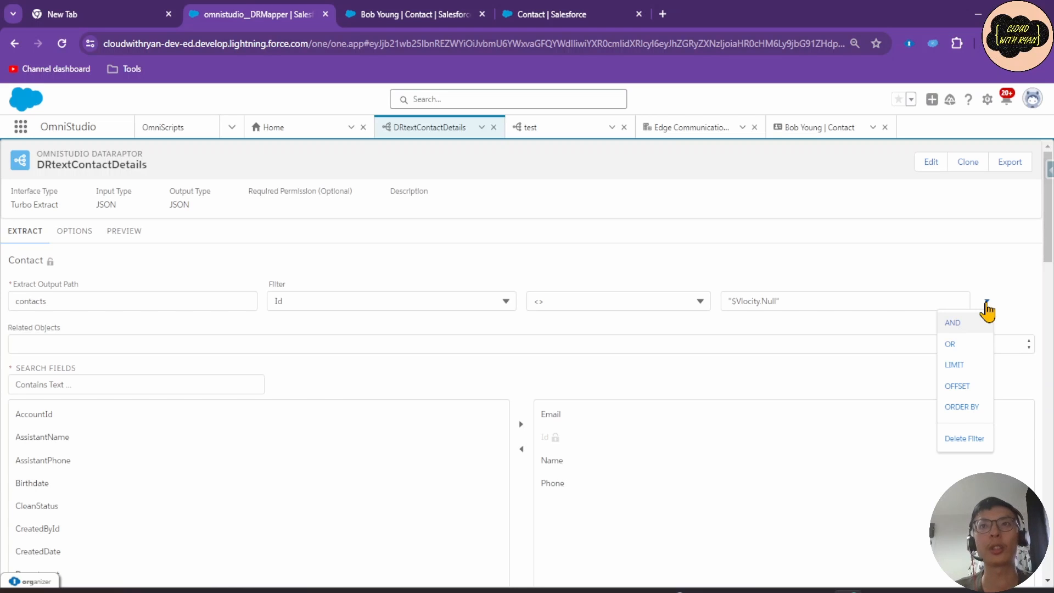
{"action": "left_click", "coordinate": [977, 324]}
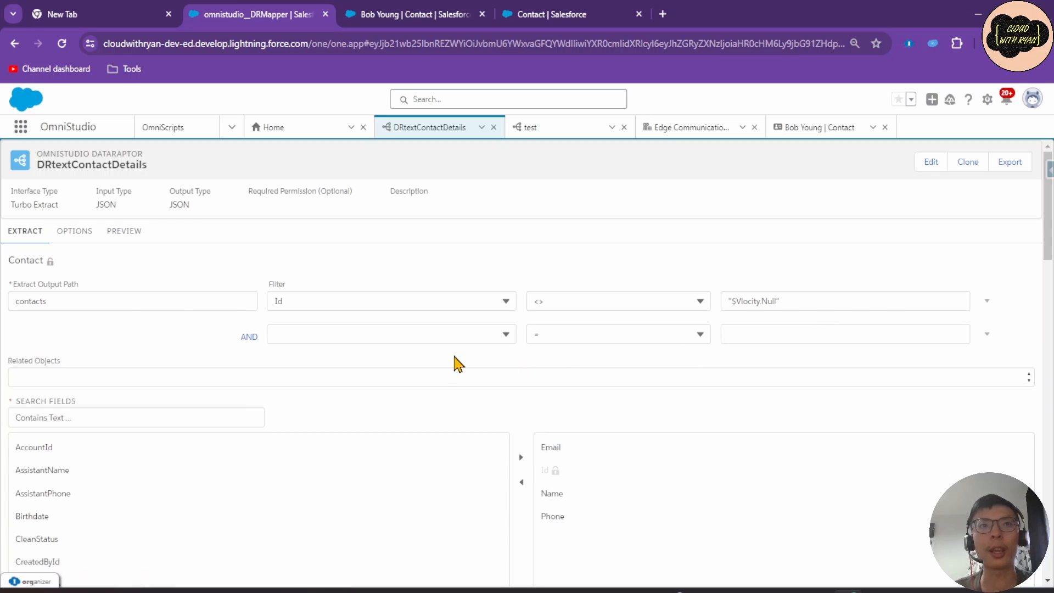
{"action": "left_click", "coordinate": [310, 332]}
{"action": "left_click", "coordinate": [322, 381]}
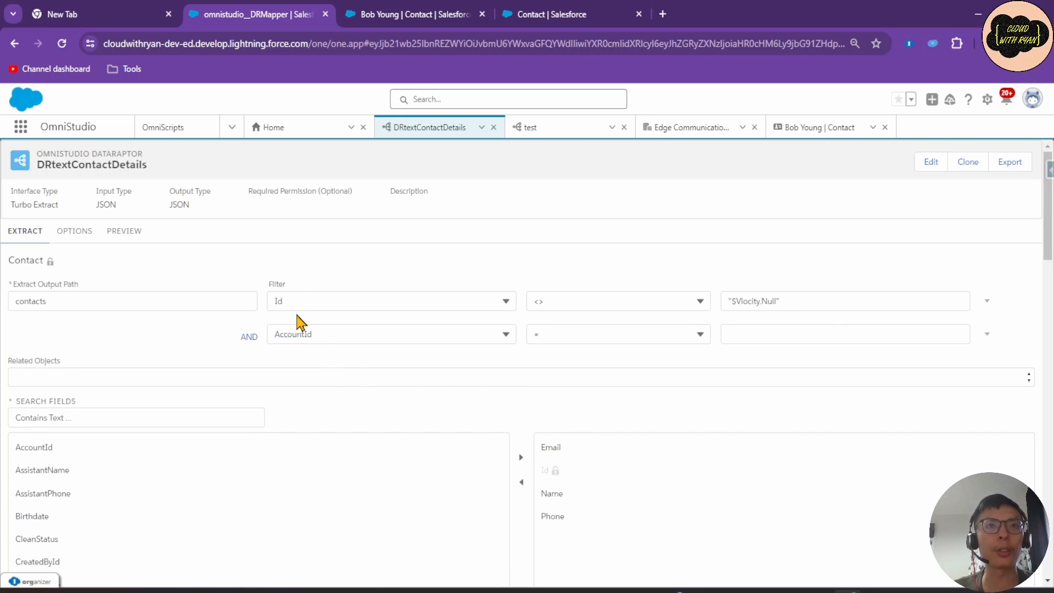
{"action": "left_click", "coordinate": [580, 341]}
{"action": "left_click", "coordinate": [567, 404]}
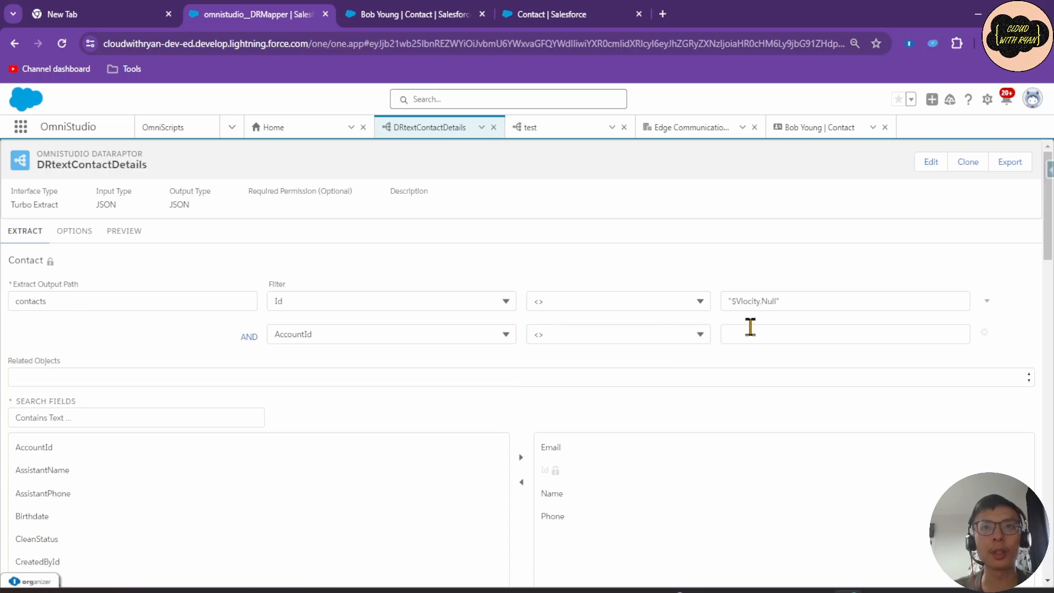
{"action": "left_click_drag", "start_coordinate": [794, 303], "coordinate": [651, 310]}
{"action": "key", "text": "ctrl+c"}
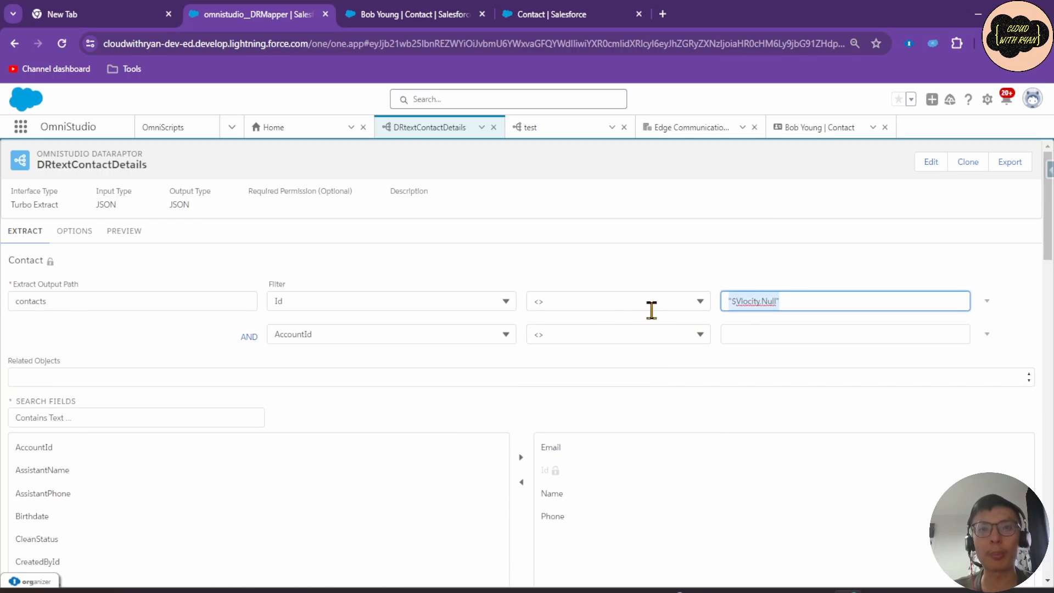
{"action": "left_click", "coordinate": [739, 334]}
{"action": "key", "text": "ctrl+v"}
{"action": "left_click", "coordinate": [645, 272]}
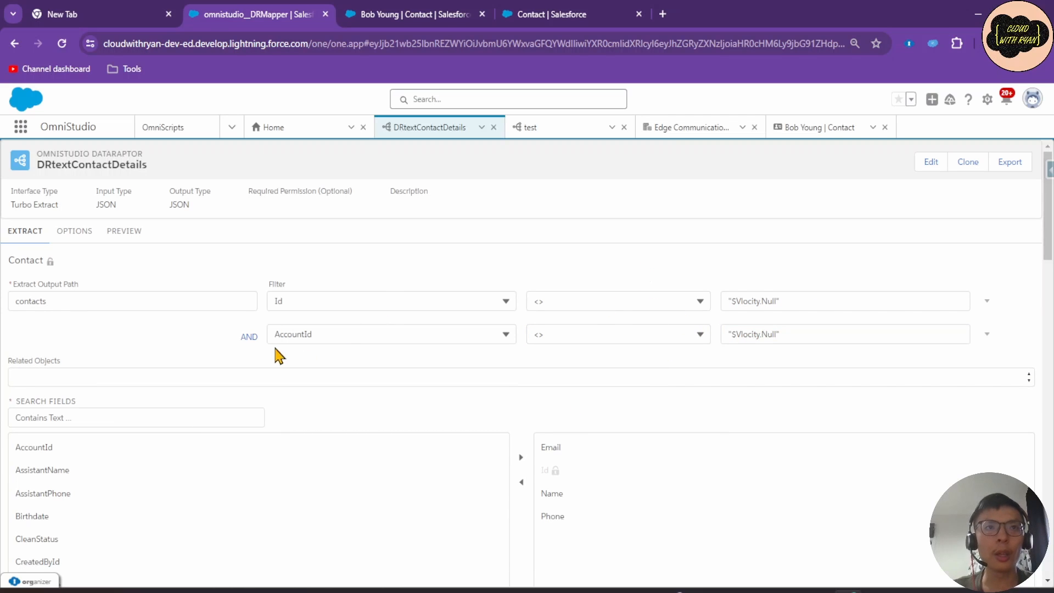
{"action": "left_click", "coordinate": [409, 15]}
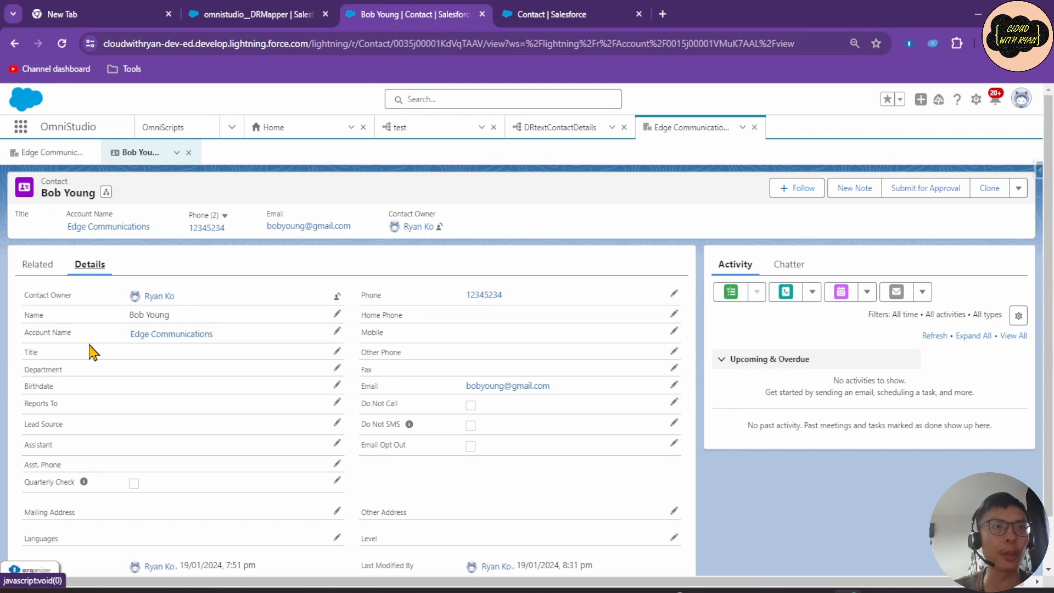
{"action": "left_click", "coordinate": [241, 14]}
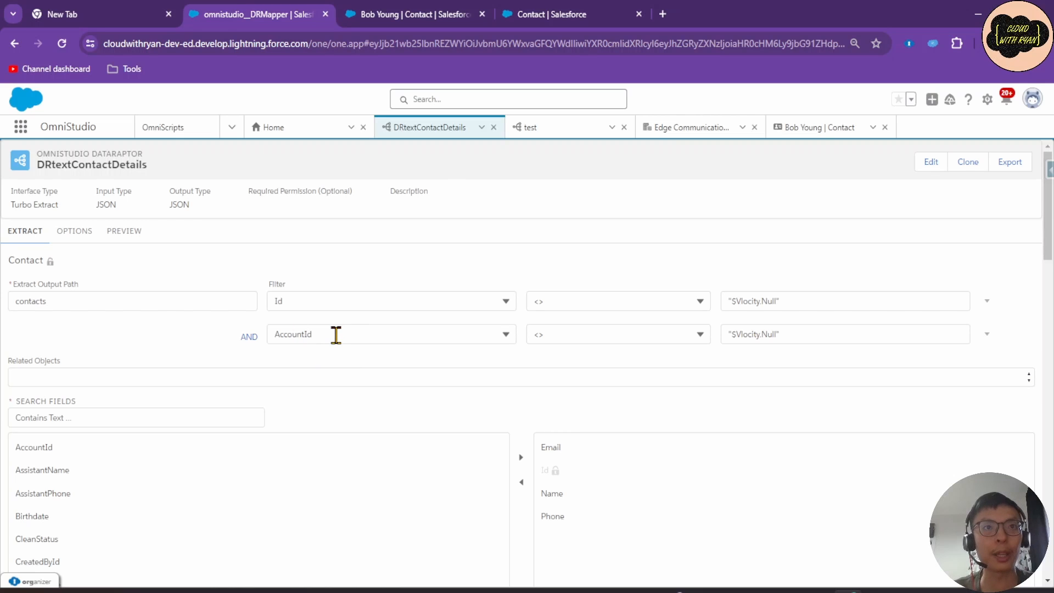
{"action": "left_click", "coordinate": [548, 16]}
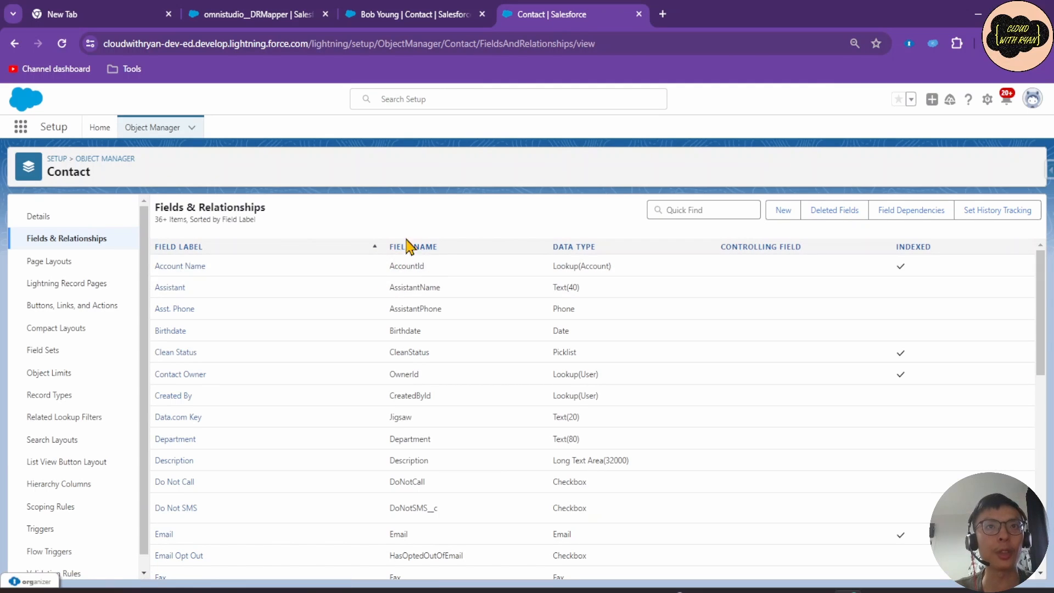
{"action": "left_click", "coordinate": [281, 25]}
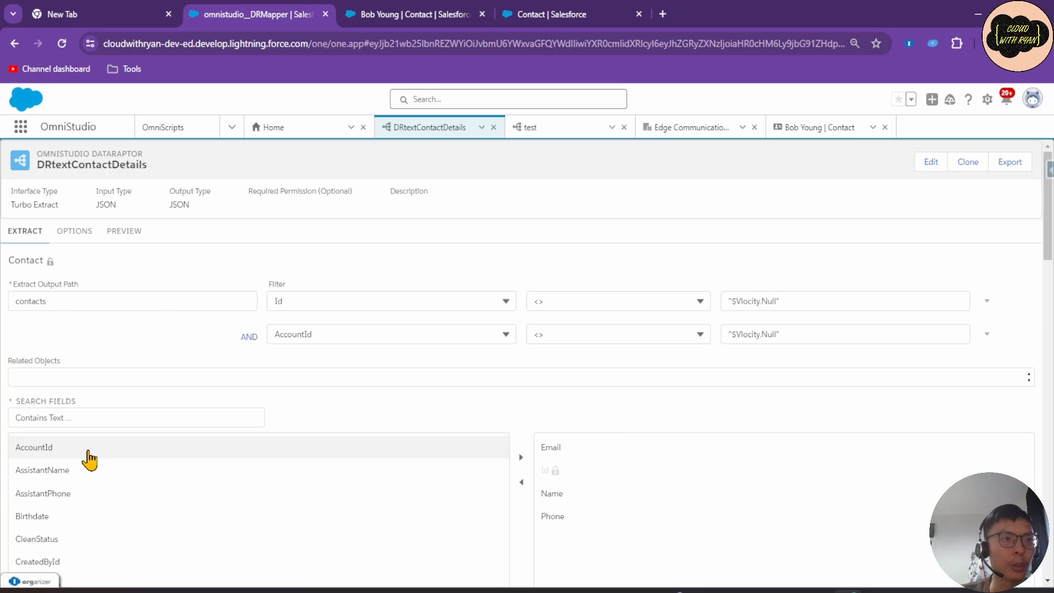
Add AccountId to the extracted fields and execute the preview again.
{"action": "left_click", "coordinate": [90, 459]}
{"action": "left_click", "coordinate": [521, 457]}
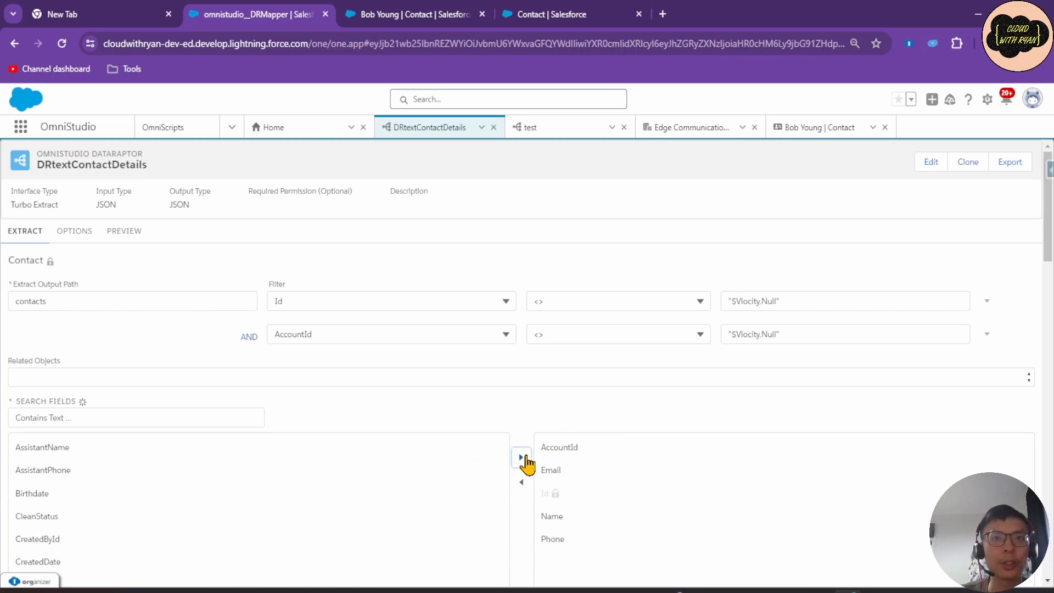
{"action": "left_click", "coordinate": [123, 237]}
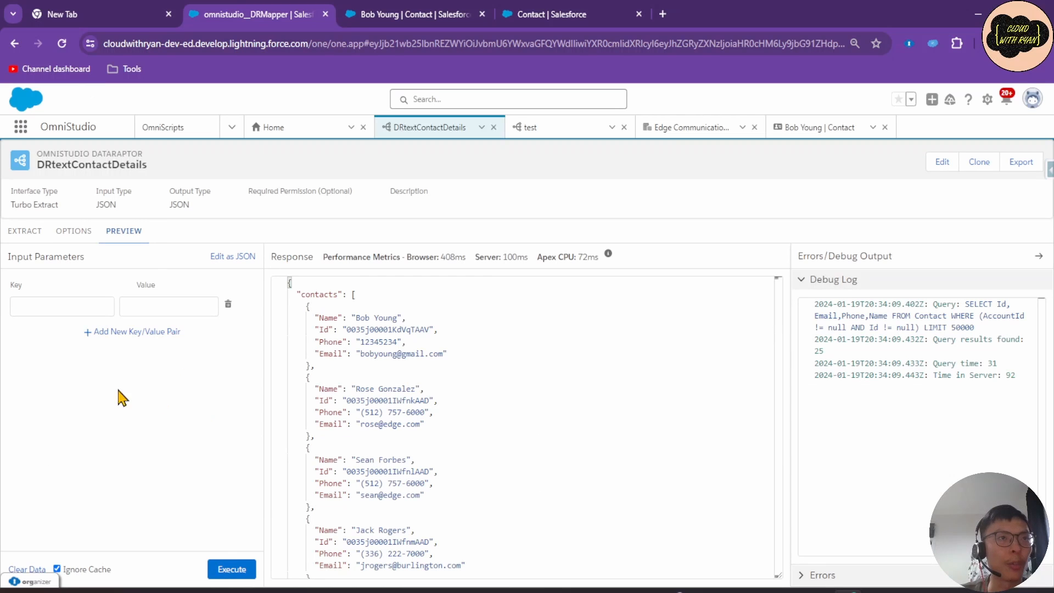
{"action": "left_click", "coordinate": [238, 572]}
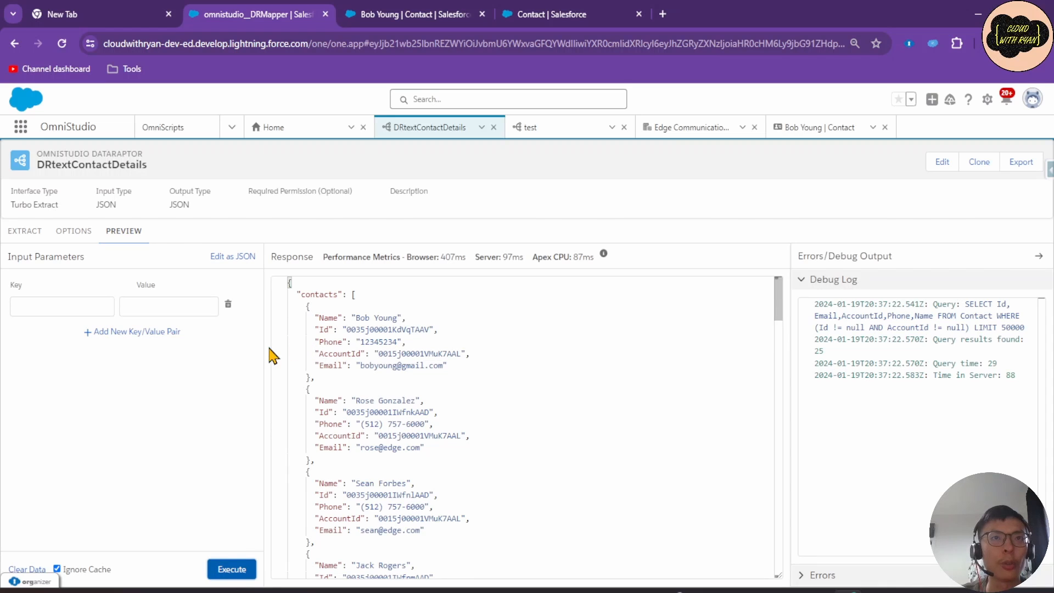
Check the AccountId values on the contacts throughout the preview response.
{"action": "left_click_drag", "start_coordinate": [316, 352], "coordinate": [470, 354]}
{"action": "scroll", "coordinate": [480, 354], "scroll_direction": "down", "scroll_amount": 4}
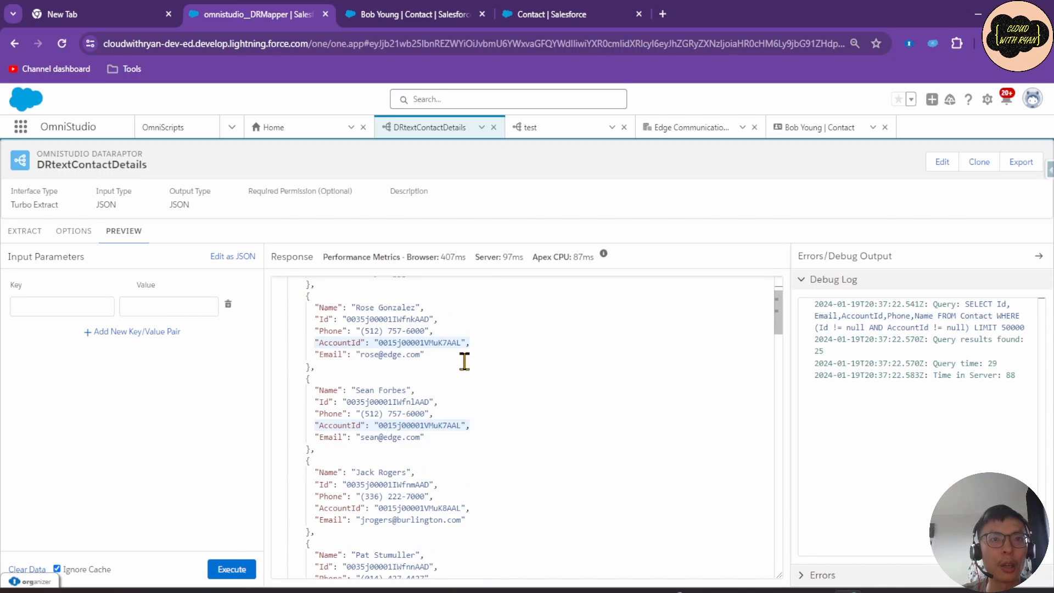
{"action": "left_click_drag", "start_coordinate": [316, 473], "coordinate": [366, 475]}
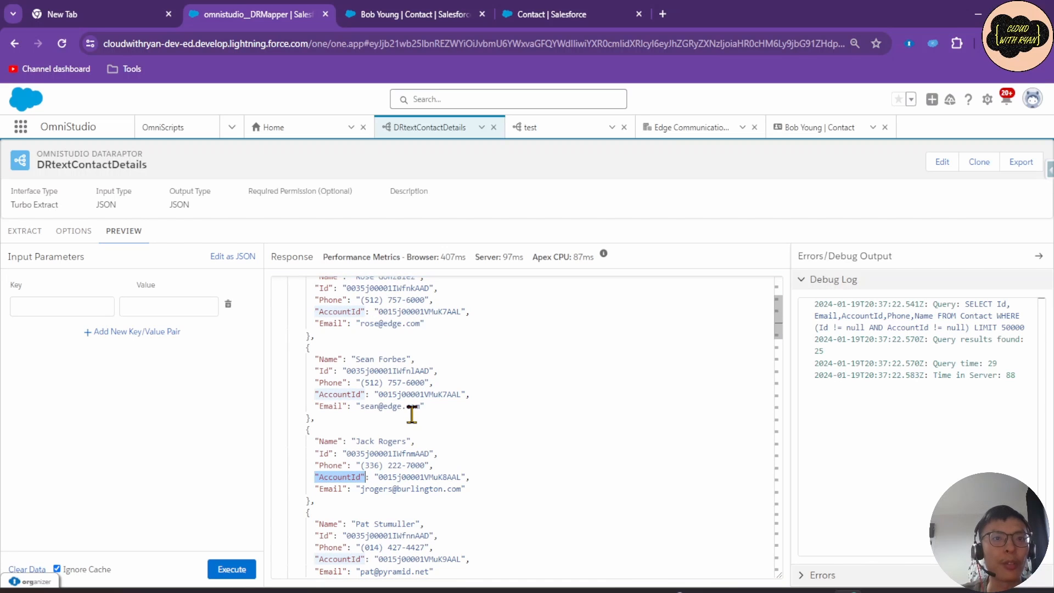
{"action": "scroll", "coordinate": [411, 414], "scroll_direction": "down", "scroll_amount": 9}
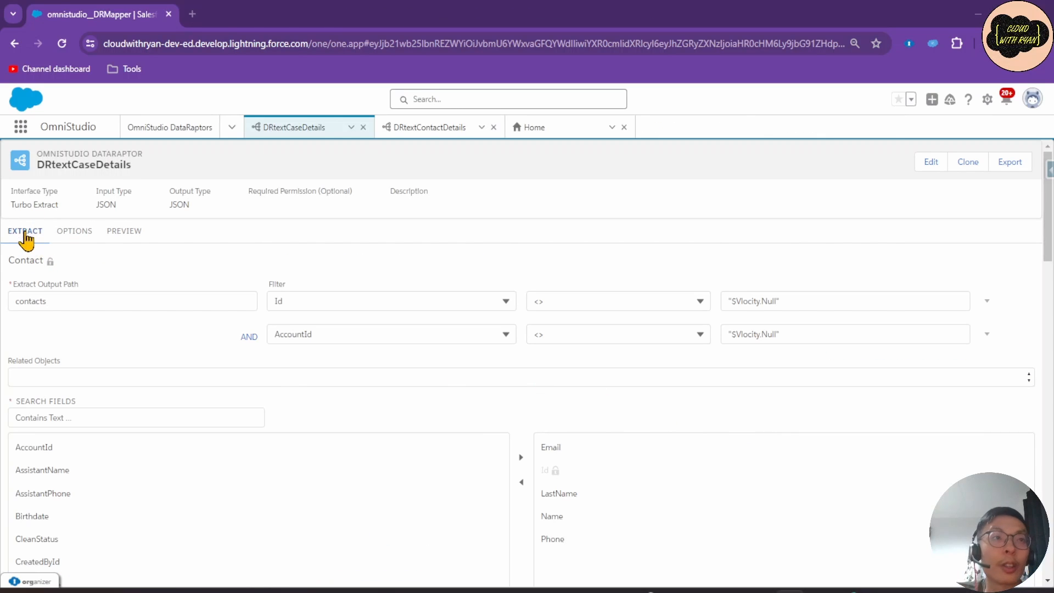
Execute the DRtextCaseDetails preview to see contacts now including LastName.
{"action": "left_click", "coordinate": [127, 240]}
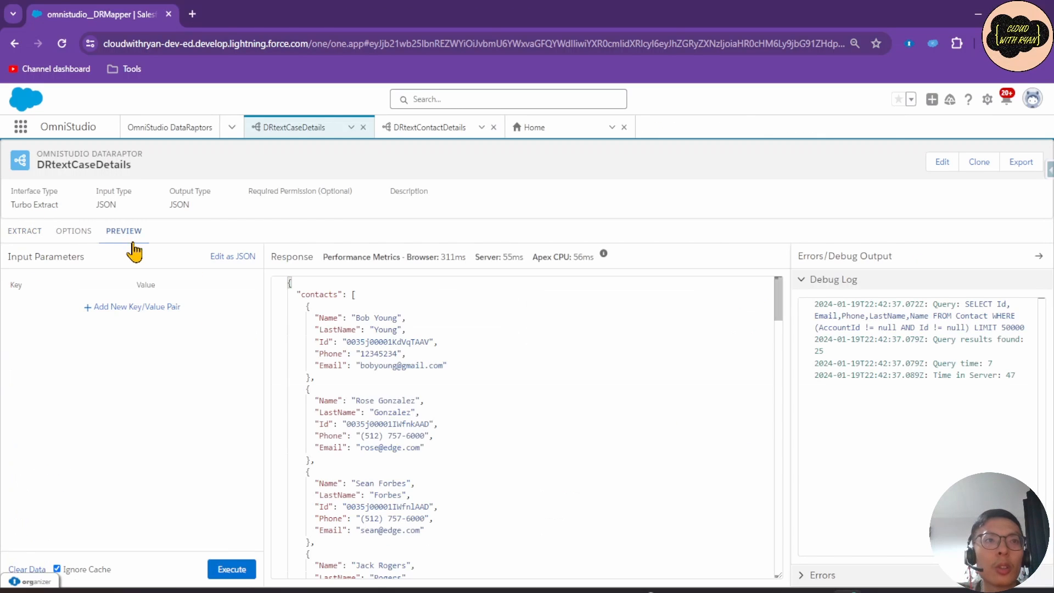
{"action": "left_click", "coordinate": [233, 568]}
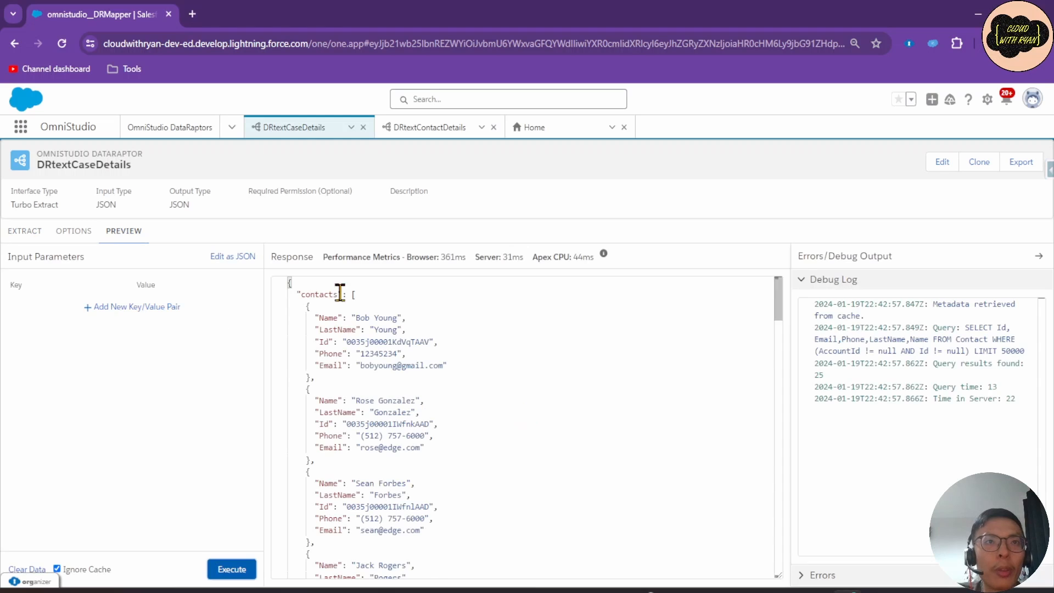
{"action": "left_click", "coordinate": [25, 231]}
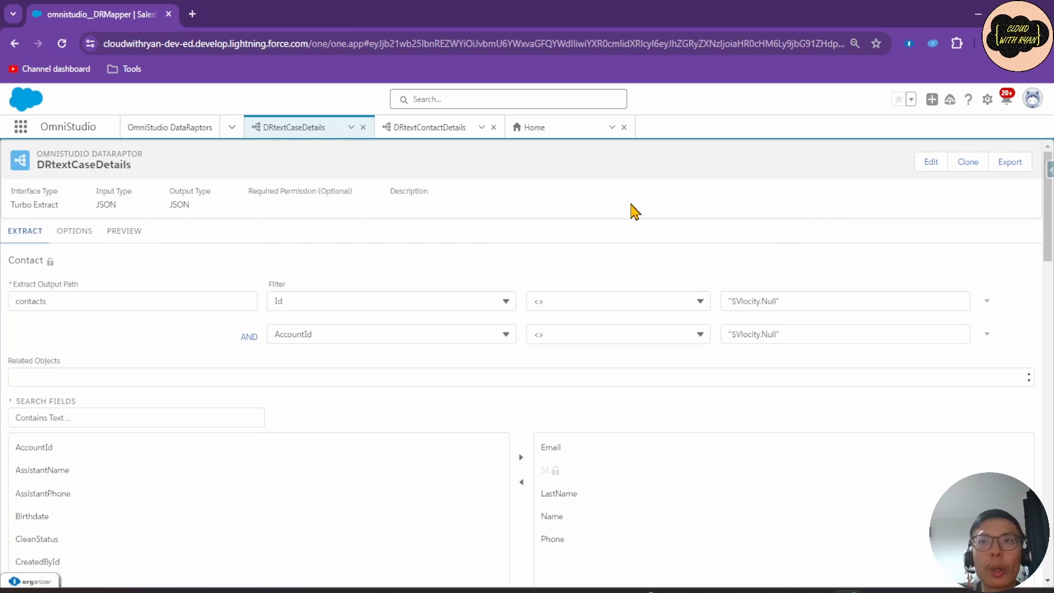
Add a LIMIT clause of 3 to the Contact extract filters.
{"action": "left_click", "coordinate": [987, 334]}
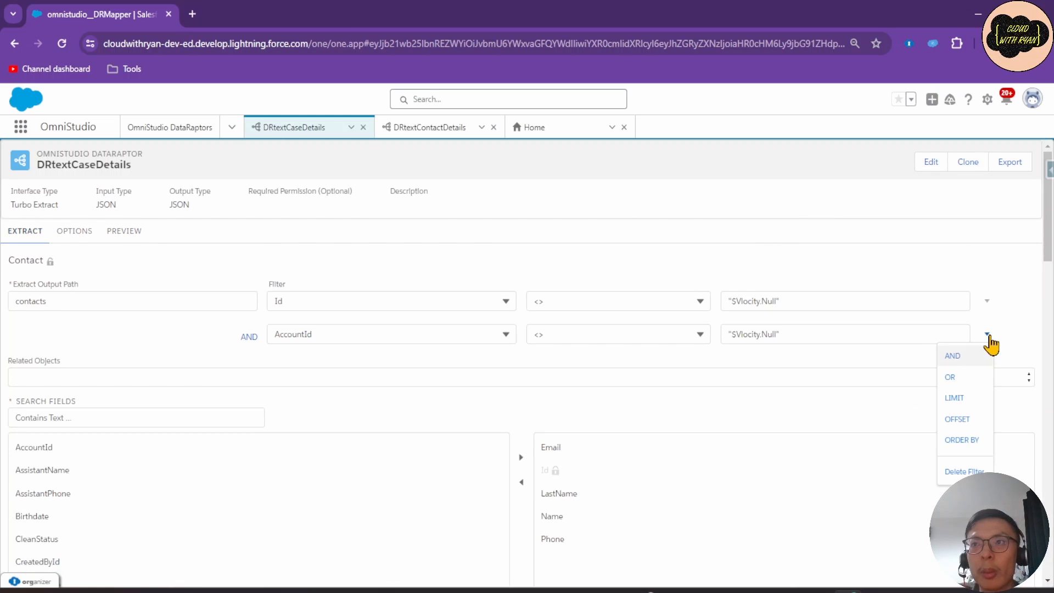
{"action": "left_click", "coordinate": [968, 401]}
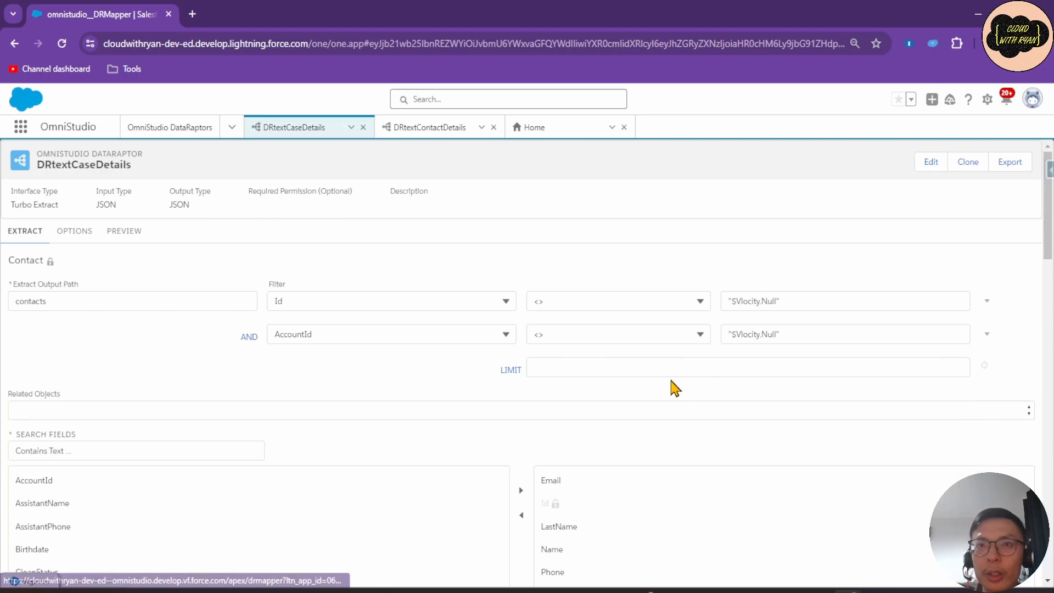
{"action": "left_click", "coordinate": [624, 369]}
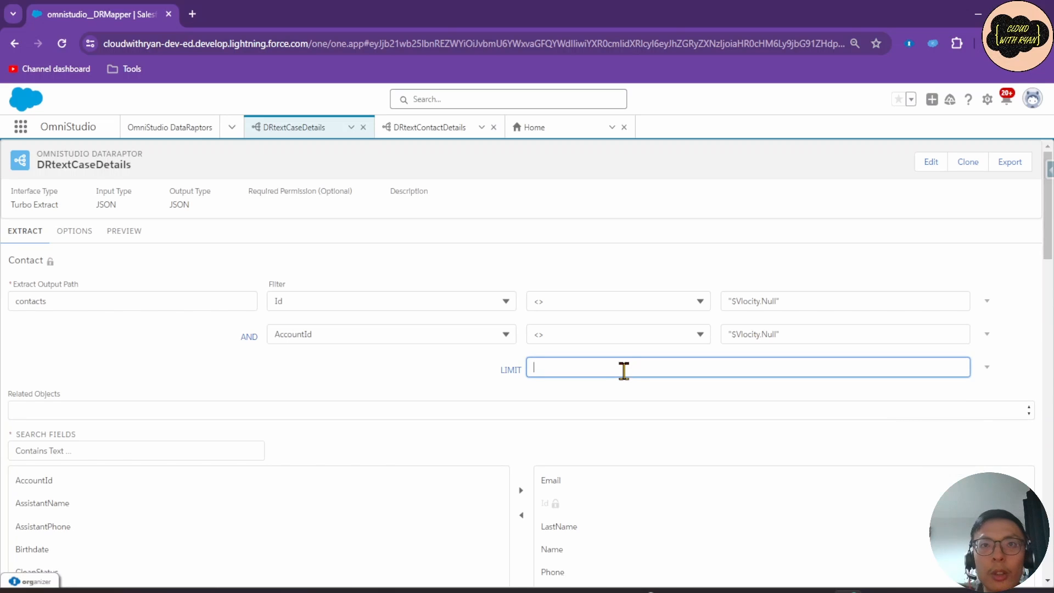
{"action": "type", "text": "3"}
{"action": "left_click", "coordinate": [486, 385]}
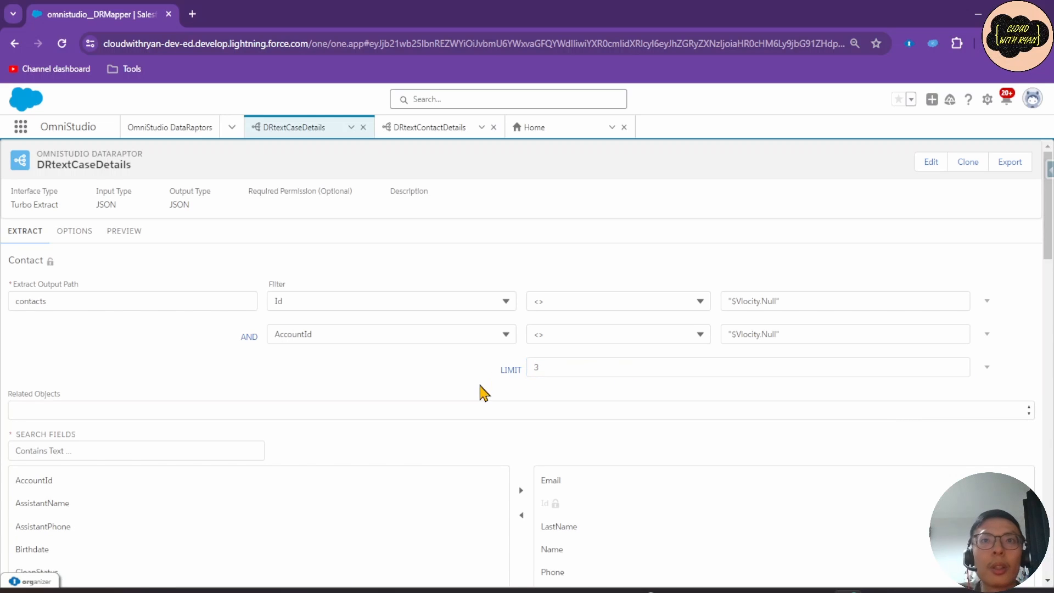
Run the preview and confirm only three contacts are returned.
{"action": "left_click", "coordinate": [124, 231]}
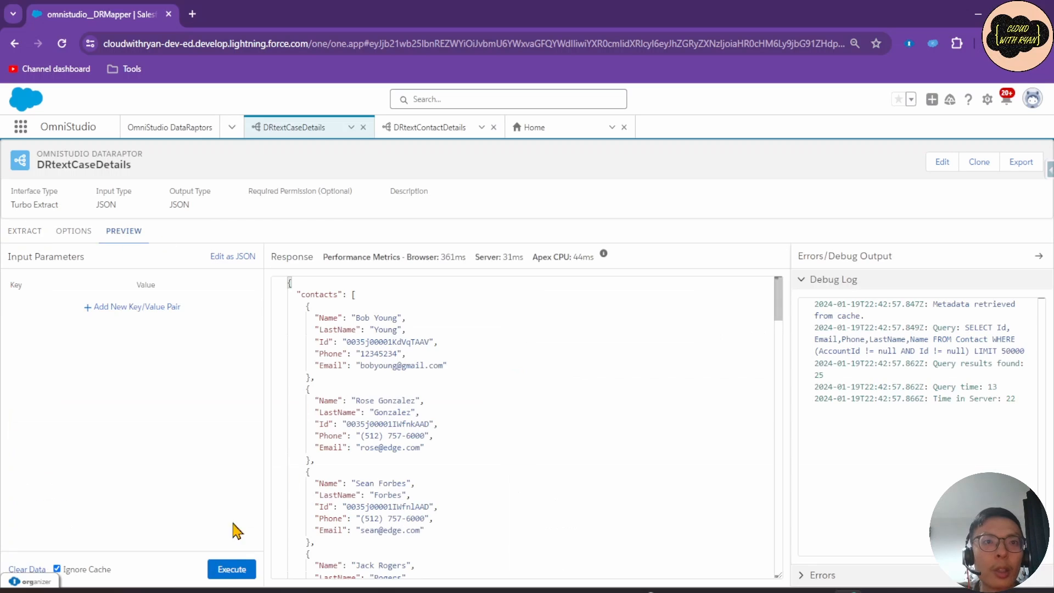
{"action": "left_click", "coordinate": [233, 569]}
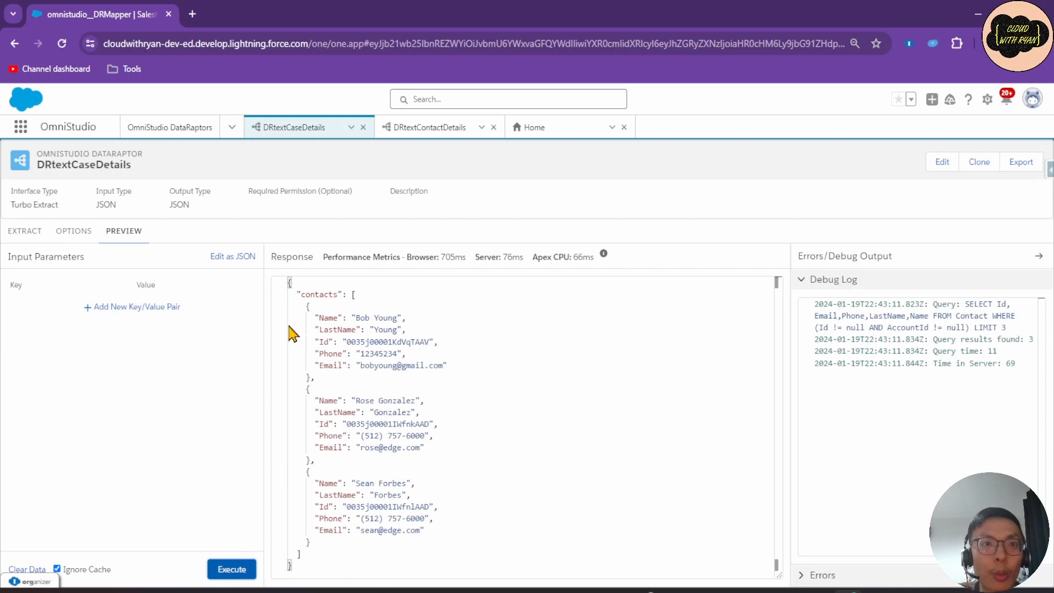
{"action": "left_click", "coordinate": [25, 231]}
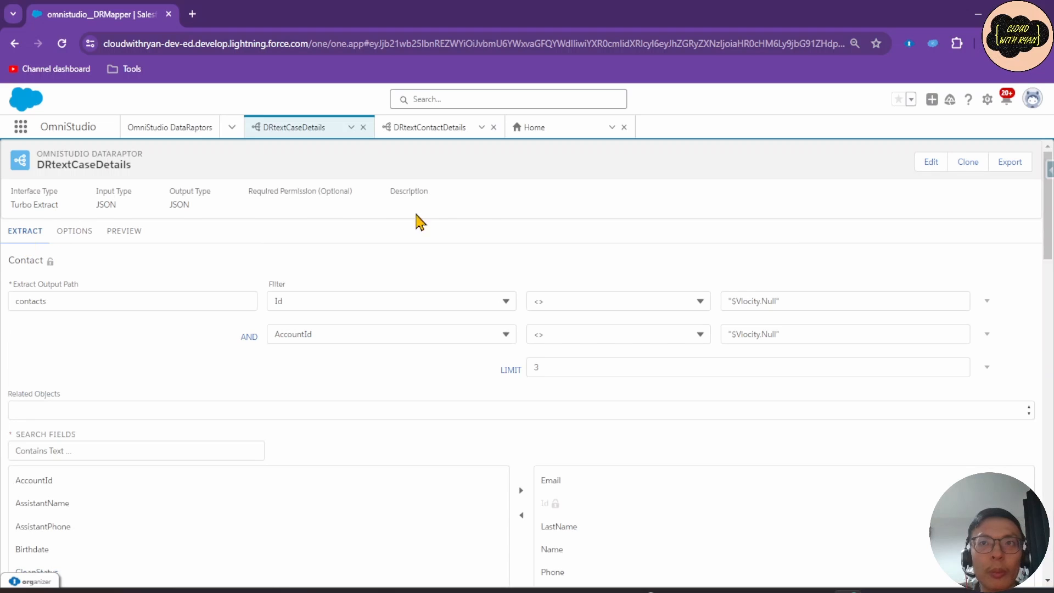
{"action": "left_click", "coordinate": [124, 231]}
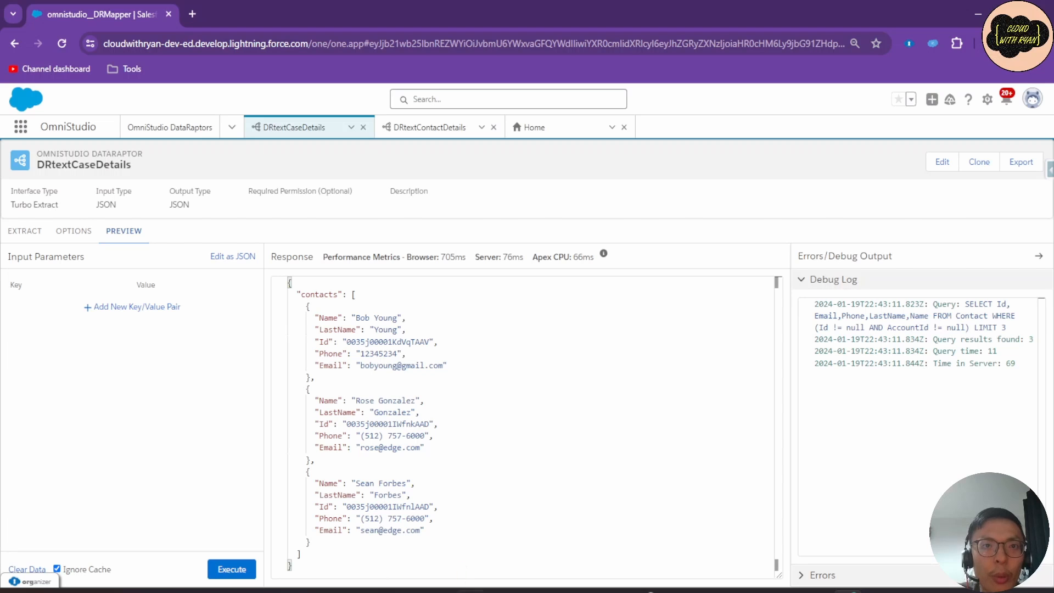
{"action": "left_click", "coordinate": [28, 246]}
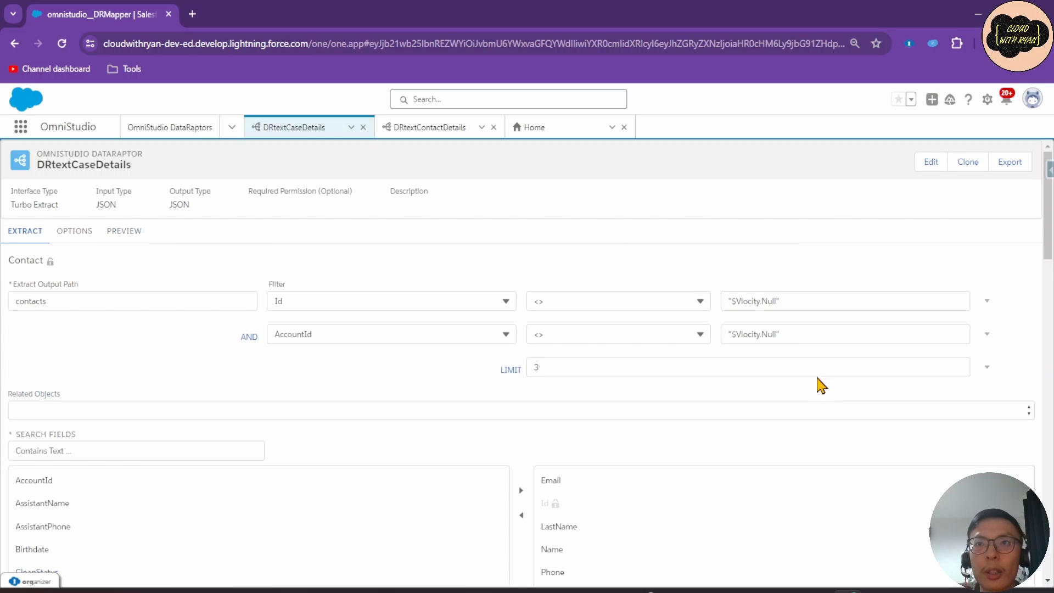
Add an OFFSET clause with value 2 to the Contact extract.
{"action": "left_click", "coordinate": [986, 369]}
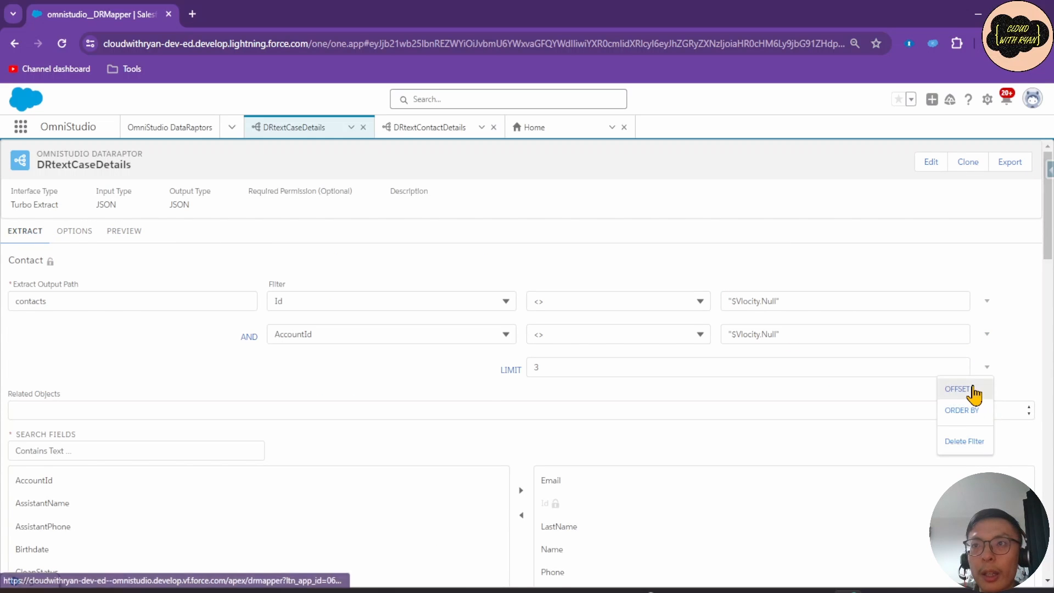
{"action": "left_click", "coordinate": [971, 394]}
{"action": "left_click", "coordinate": [587, 405]}
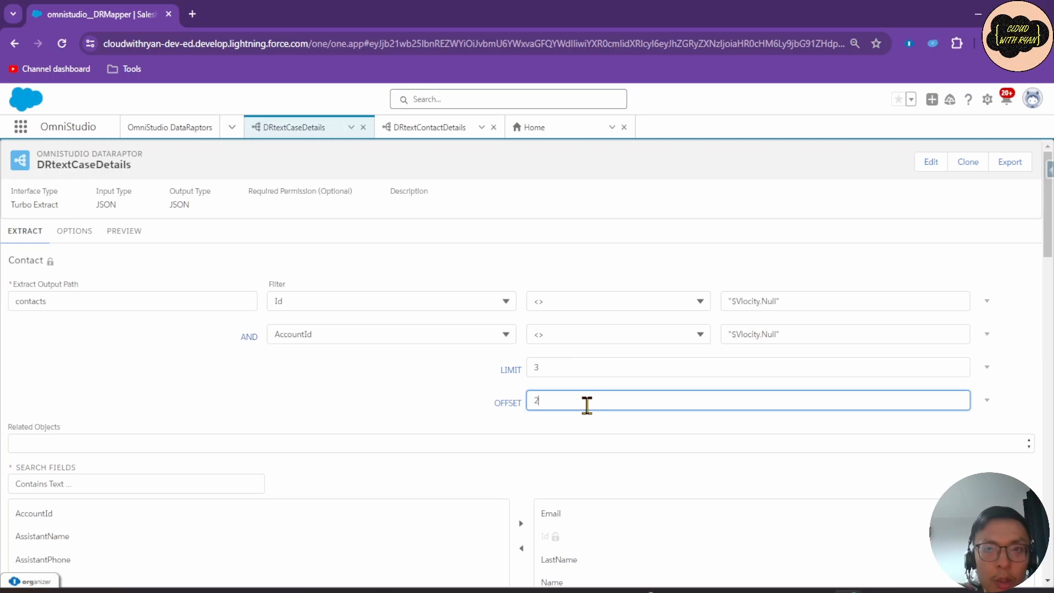
Preview the extract with offset 2, skipping the first two contacts.
{"action": "left_click", "coordinate": [126, 232]}
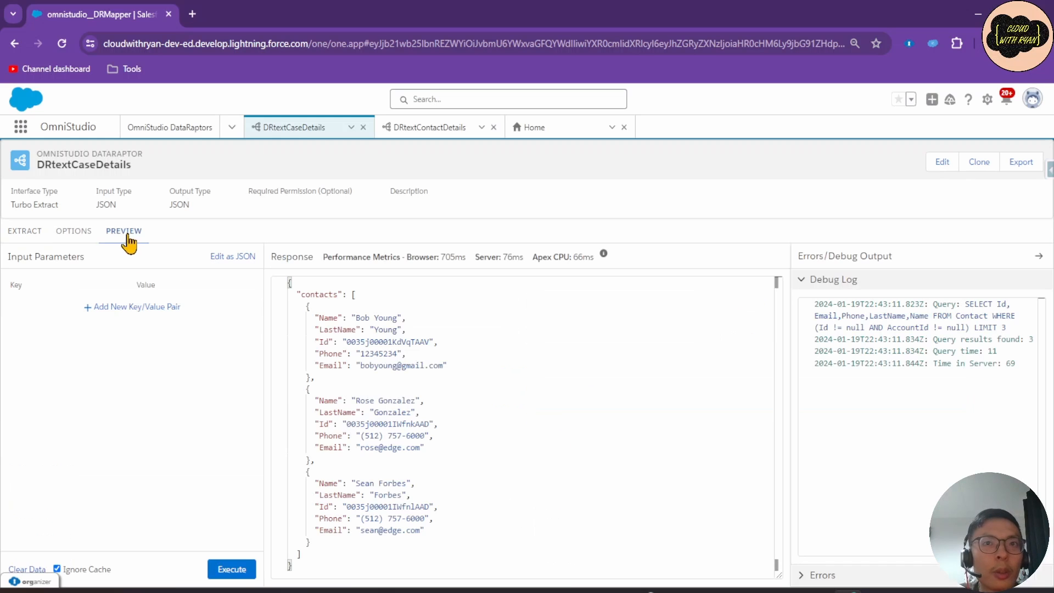
{"action": "left_click", "coordinate": [233, 568]}
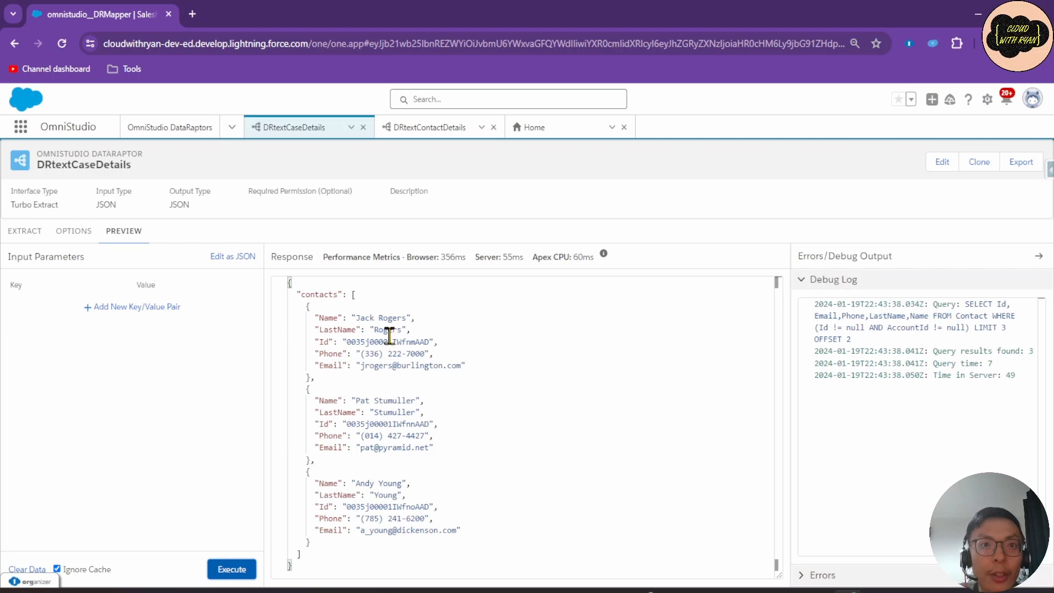
{"action": "left_click", "coordinate": [24, 235]}
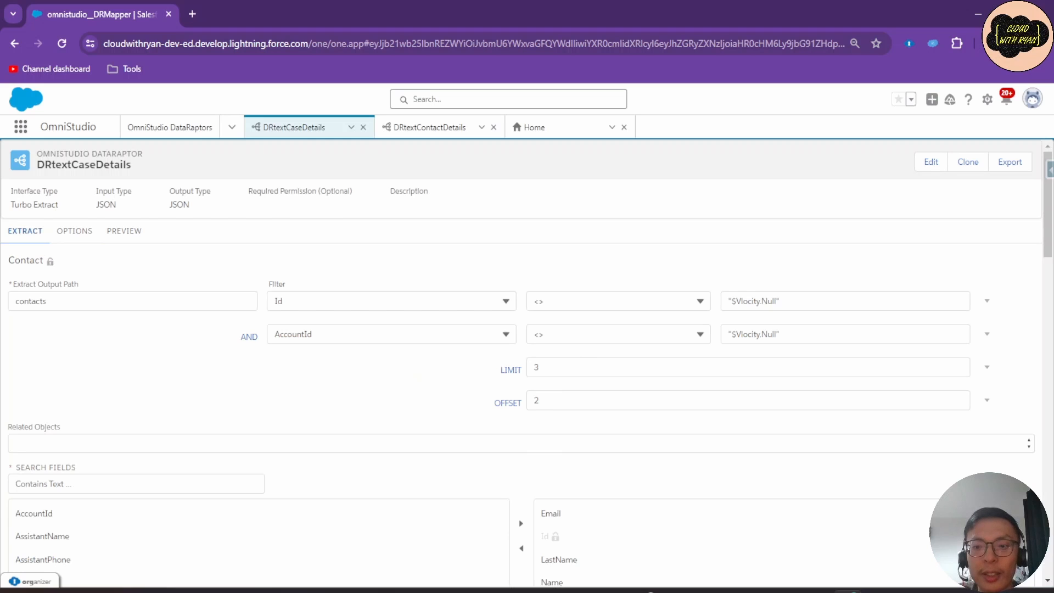
{"action": "left_click", "coordinate": [988, 367]}
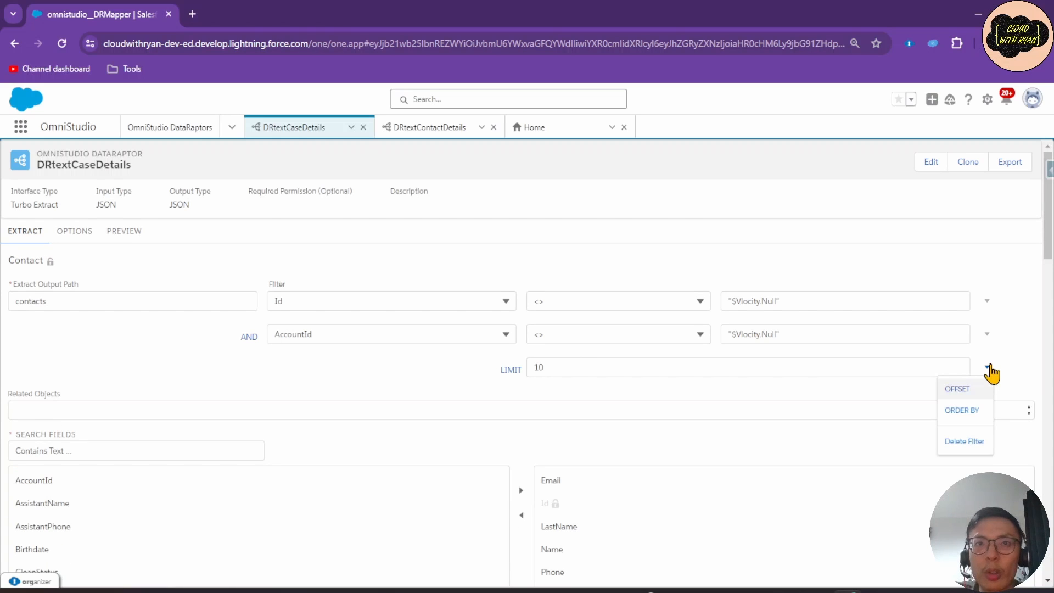
Add an ORDER BY LastName clause to the extract and run the preview.
{"action": "left_click", "coordinate": [964, 412]}
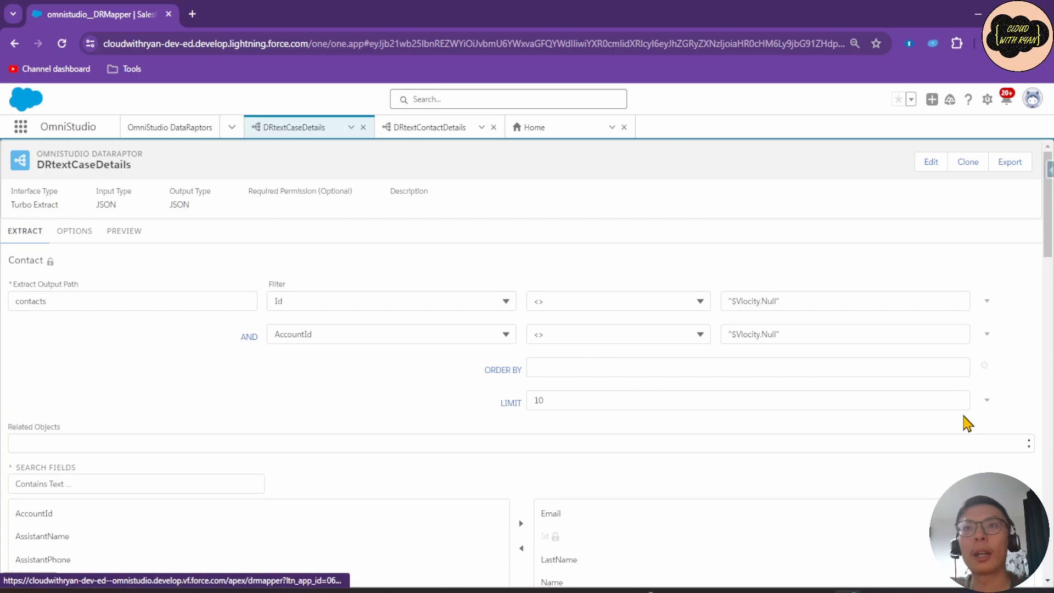
{"action": "left_click", "coordinate": [605, 360]}
{"action": "scroll", "coordinate": [604, 365], "scroll_direction": "down", "scroll_amount": 1}
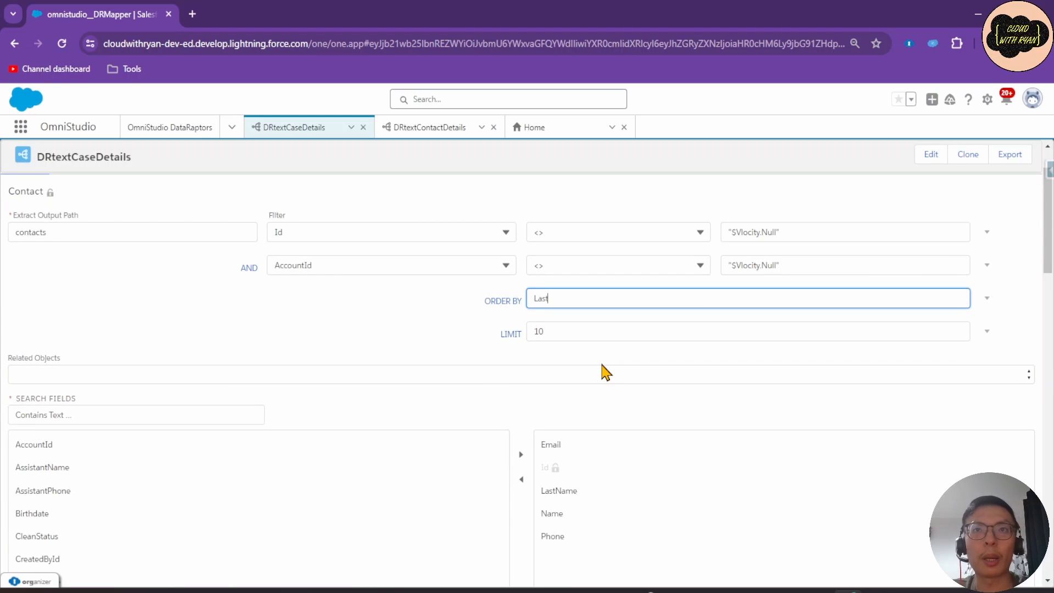
{"action": "left_click", "coordinate": [381, 332]}
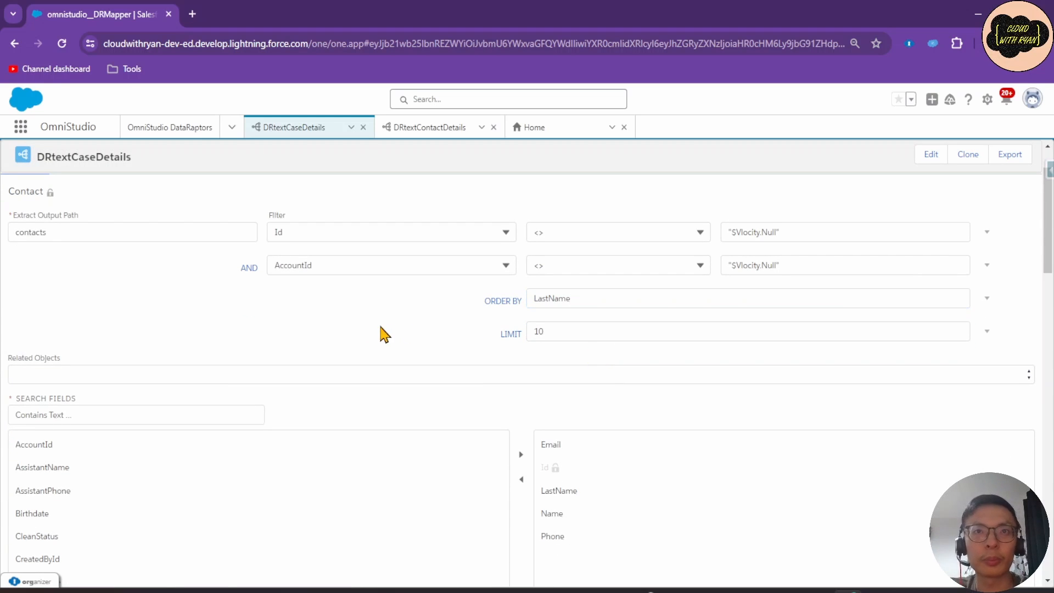
{"action": "scroll", "coordinate": [148, 280], "scroll_direction": "up", "scroll_amount": 1}
{"action": "left_click", "coordinate": [125, 231]}
{"action": "left_click", "coordinate": [228, 569]}
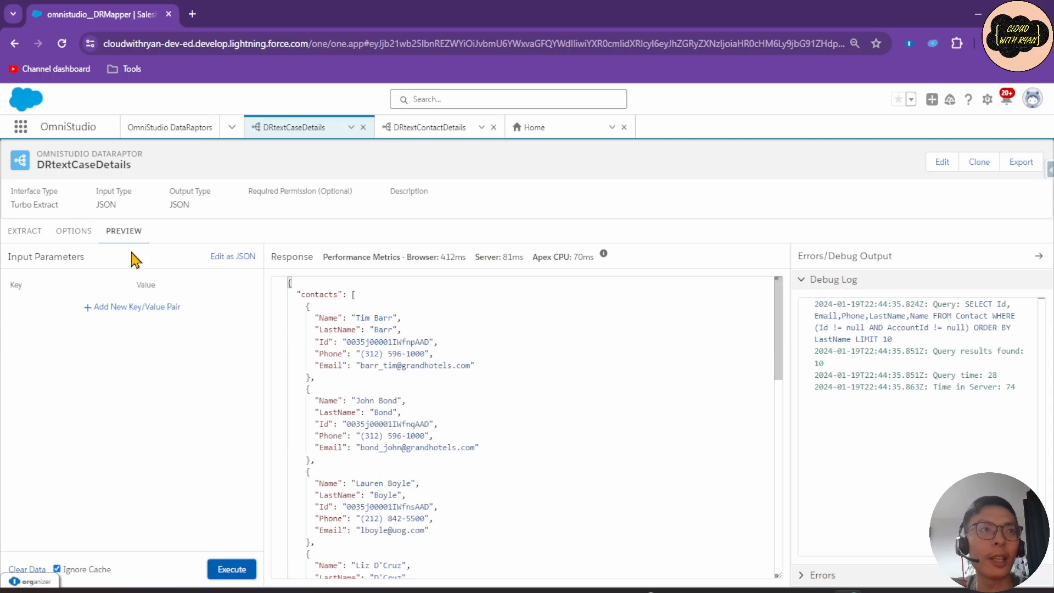
Change the sort order to 'LastName desc' and rerun the preview.
{"action": "left_click", "coordinate": [30, 233]}
{"action": "left_click", "coordinate": [708, 366]}
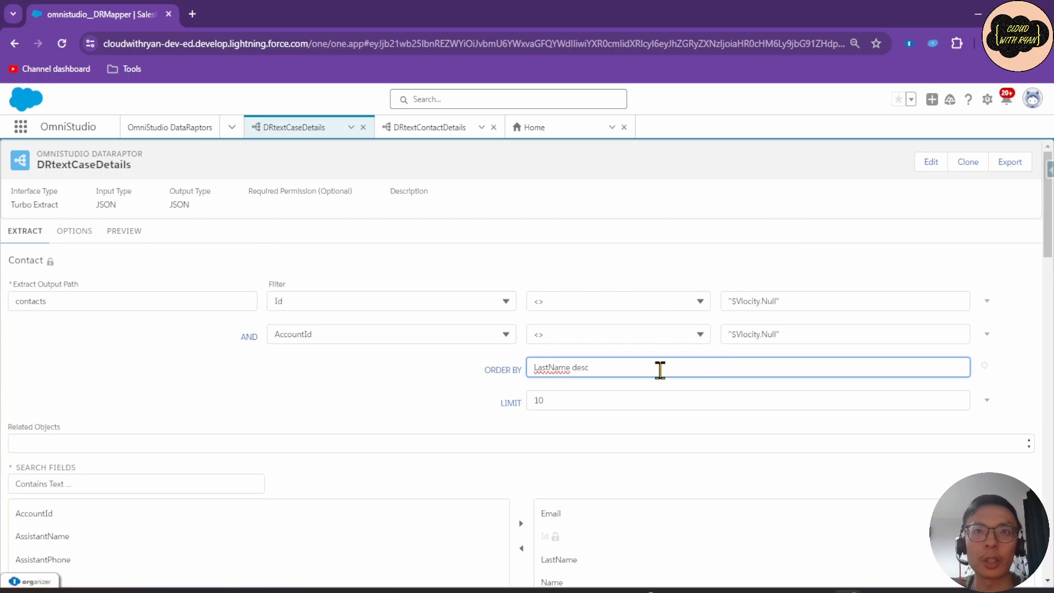
{"action": "left_click", "coordinate": [455, 382]}
{"action": "left_click", "coordinate": [124, 230]}
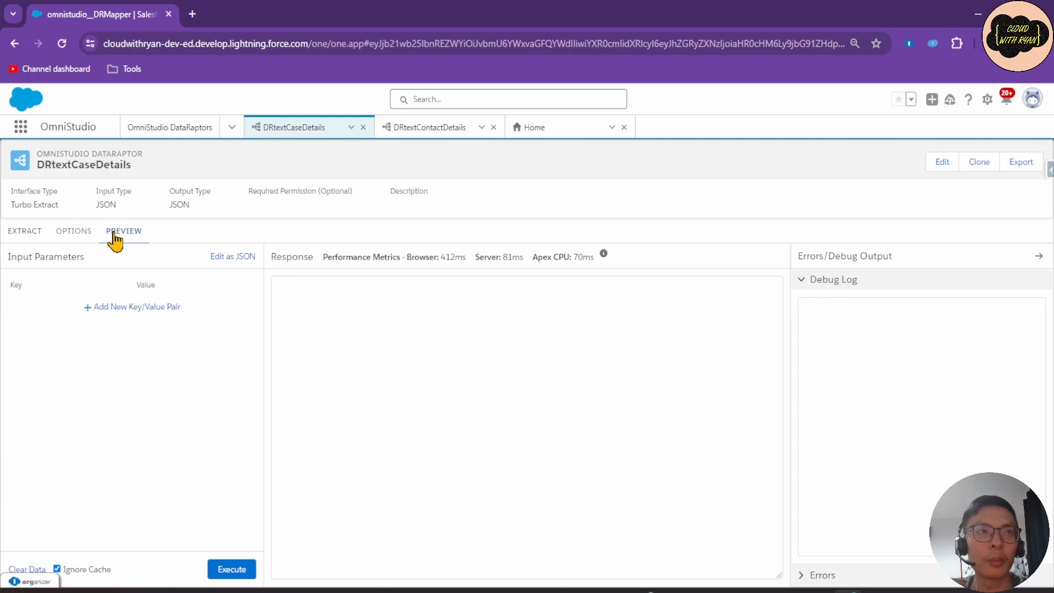
{"action": "left_click", "coordinate": [233, 570]}
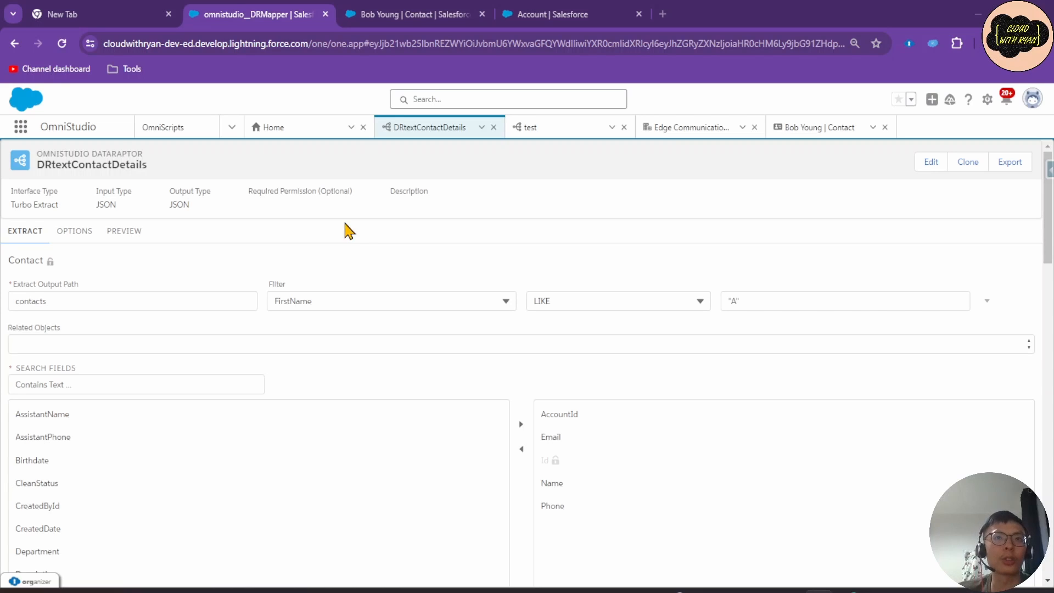
Set the filter field to Account.Name, then check Account field names in Object Manager.
{"action": "left_click", "coordinate": [391, 301]}
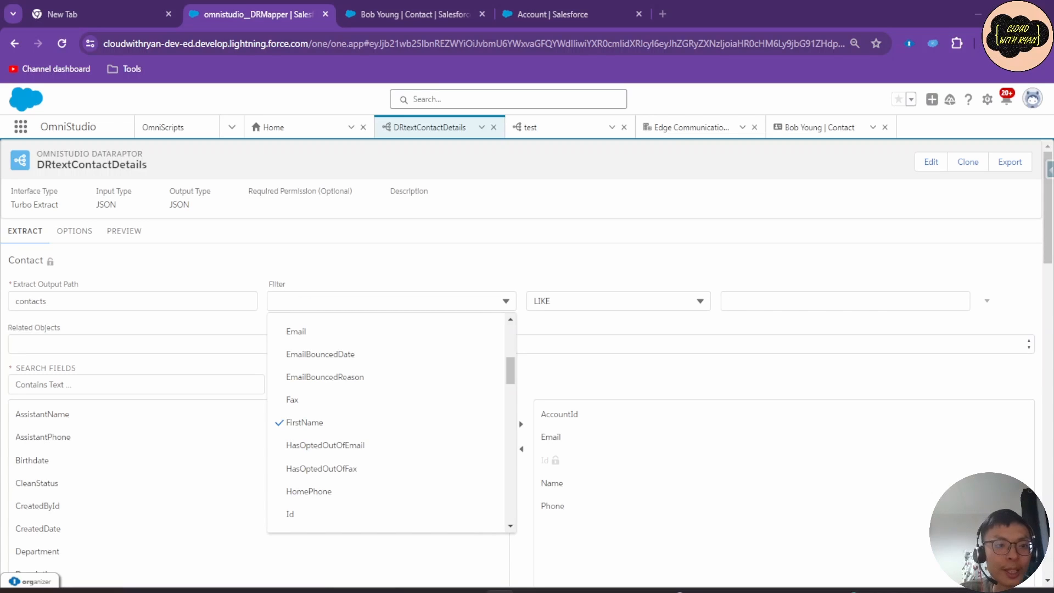
{"action": "left_click", "coordinate": [330, 301]}
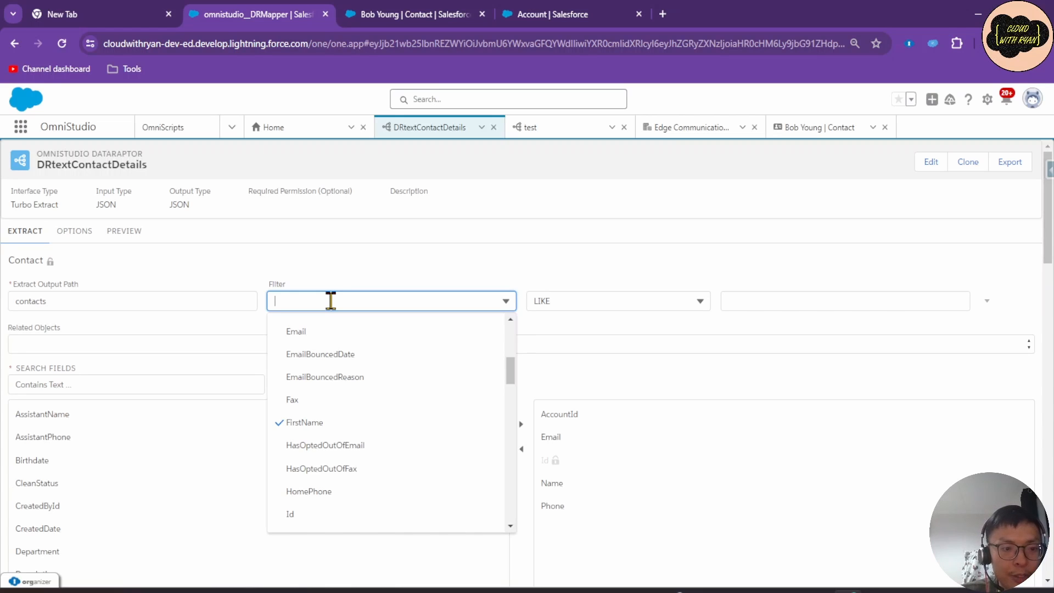
{"action": "type", "text": "Ac"}
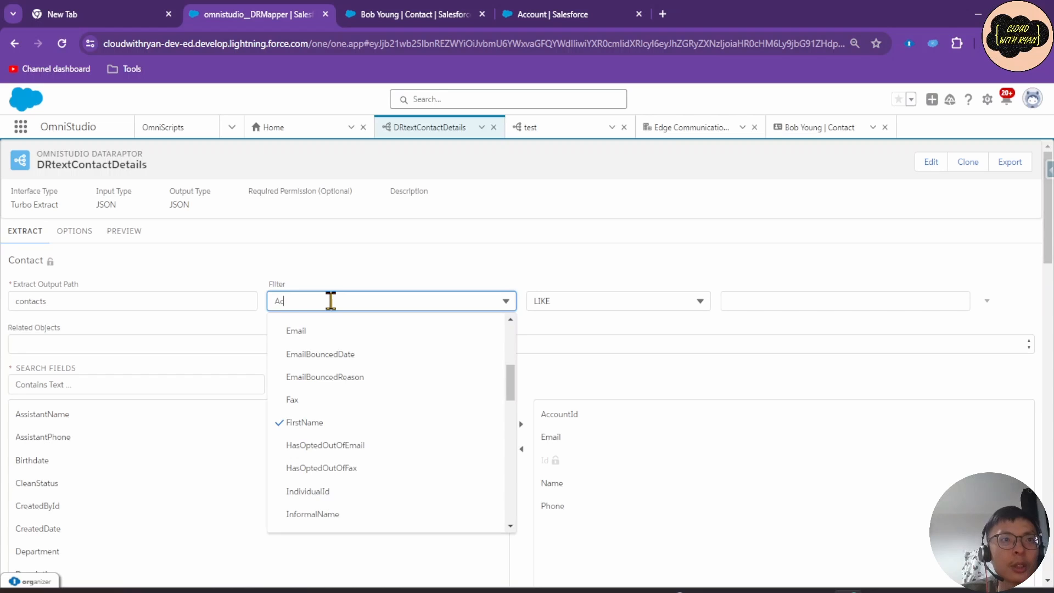
{"action": "type", "text": "count.Name"}
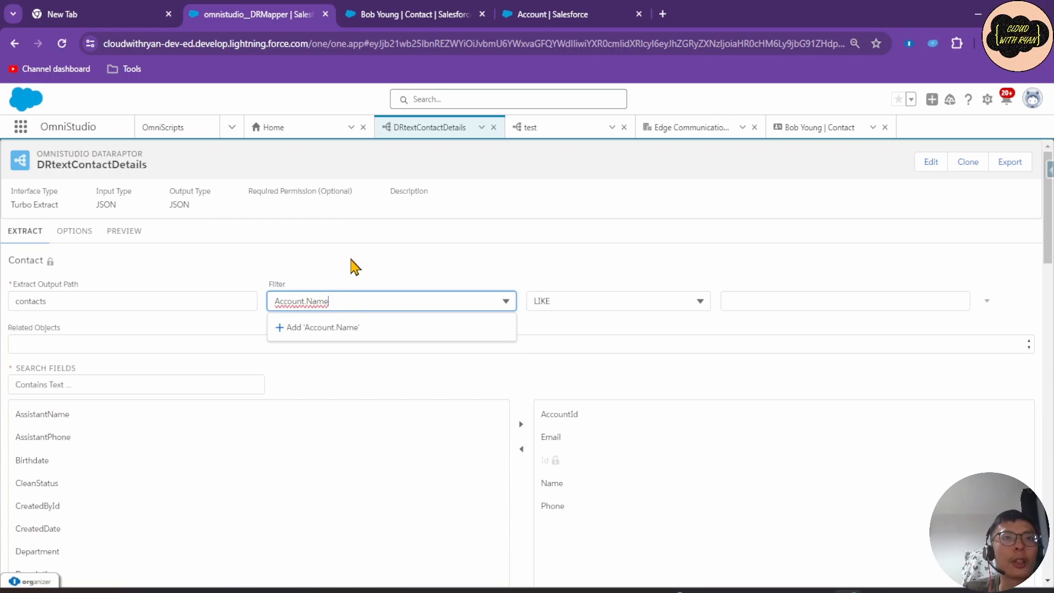
{"action": "left_click", "coordinate": [349, 327]}
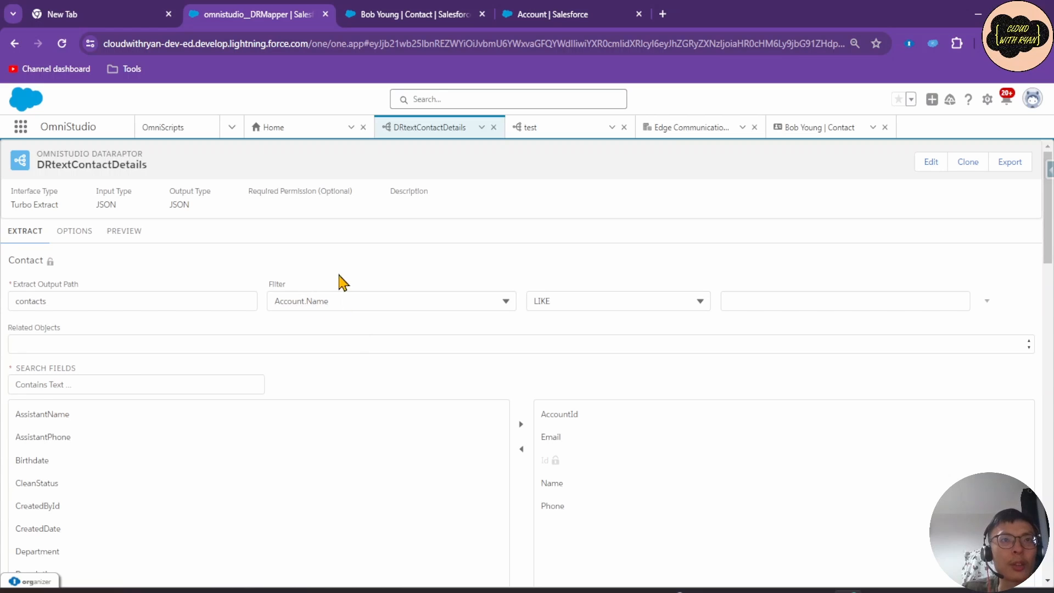
{"action": "key", "text": "ctrl+4"}
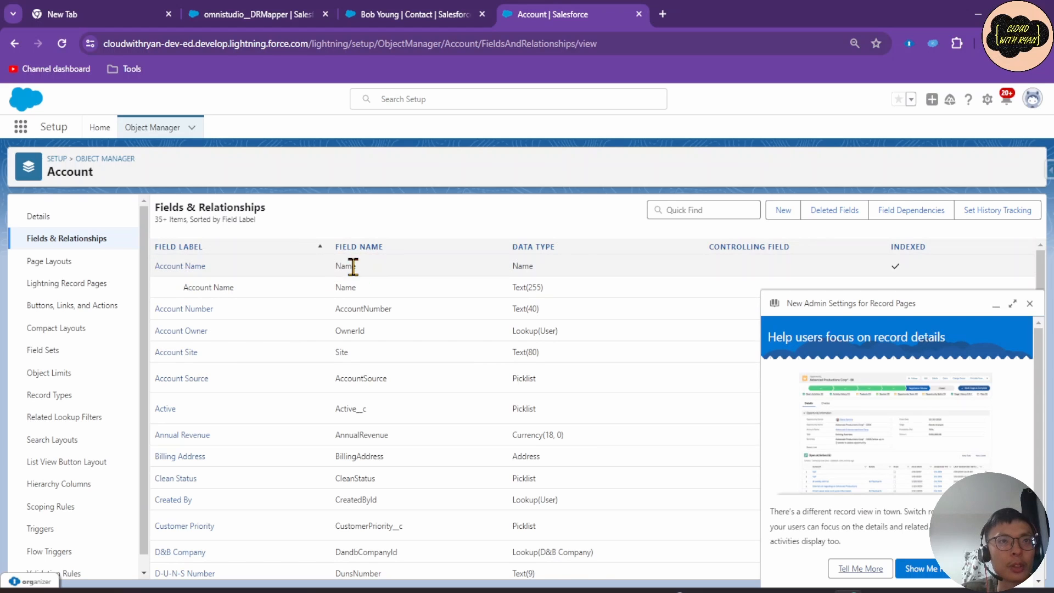
Back in the DataRaptor editor, set the Account.Name filter value to 'Oil'.
{"action": "left_click", "coordinate": [273, 19]}
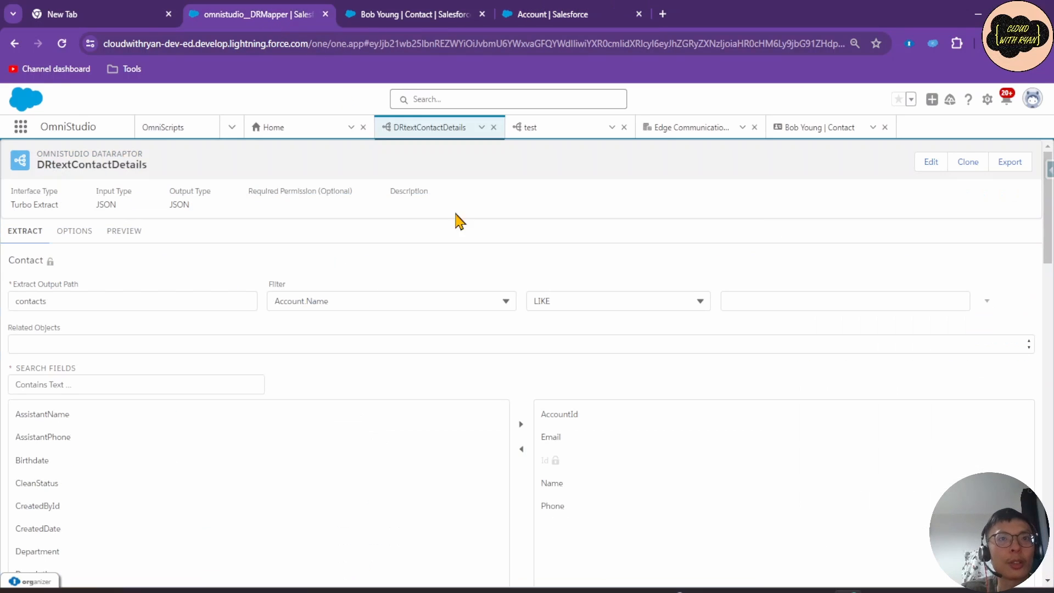
{"action": "left_click", "coordinate": [765, 299]}
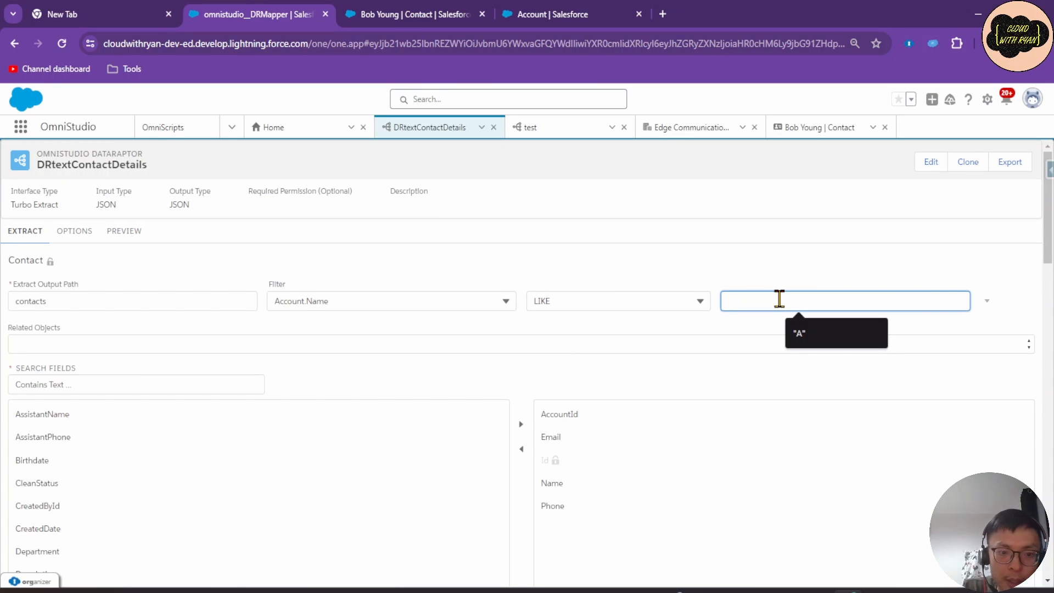
{"action": "type", "text": "''"}
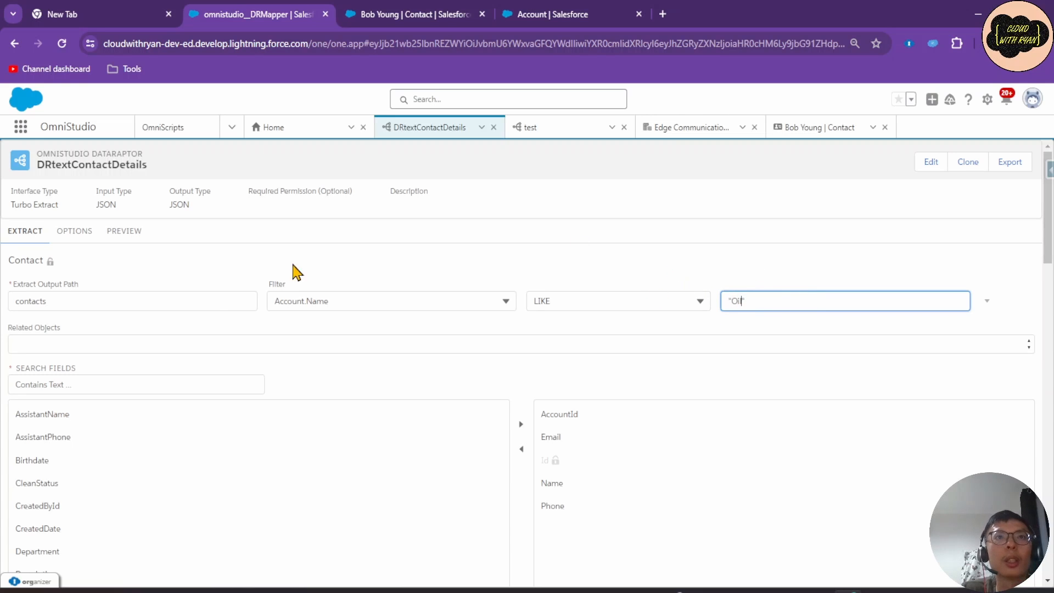
Preview the extract, review the seven matching contacts, and return to the Extract settings.
{"action": "left_click", "coordinate": [125, 231]}
{"action": "left_click", "coordinate": [233, 569]}
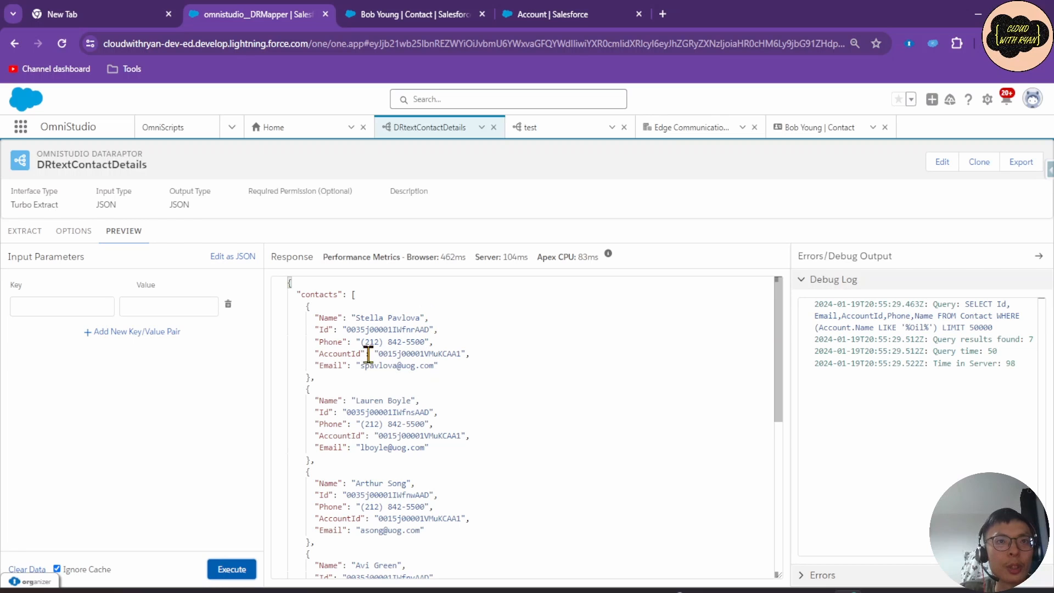
{"action": "scroll", "coordinate": [412, 513], "scroll_direction": "down", "scroll_amount": 1}
{"action": "scroll", "coordinate": [412, 513], "scroll_direction": "down", "scroll_amount": 4}
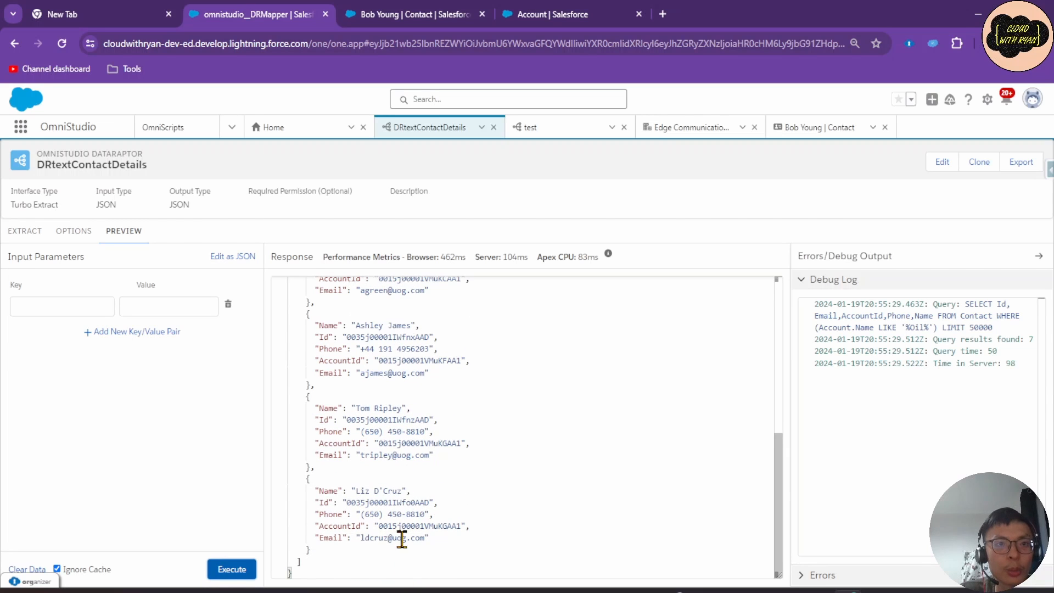
{"action": "scroll", "coordinate": [400, 516], "scroll_direction": "up", "scroll_amount": 5}
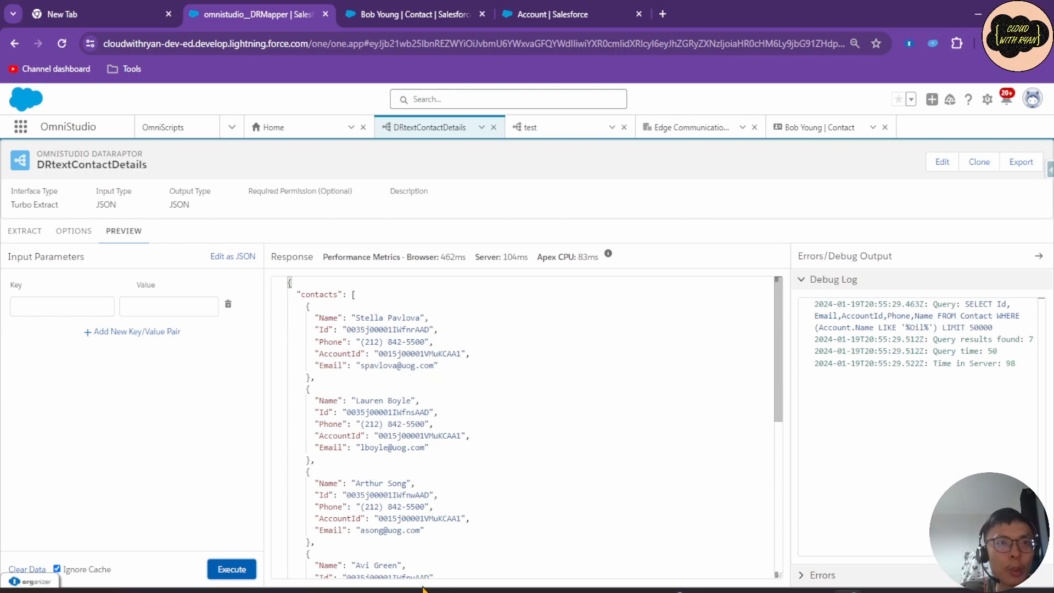
{"action": "left_click", "coordinate": [25, 232]}
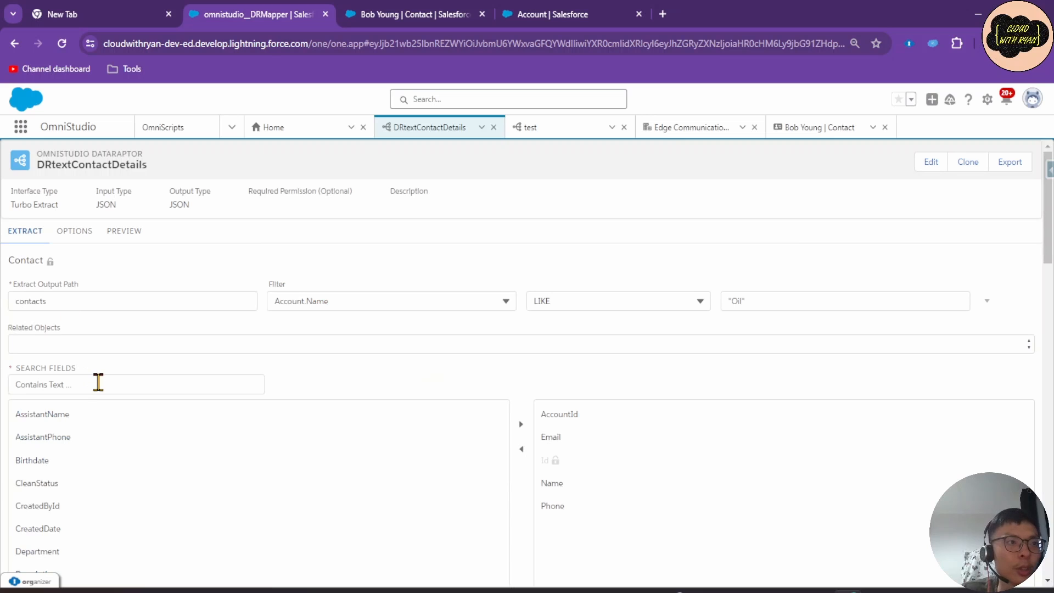
Set the extract's Related Objects to Contact.Account.
{"action": "left_click", "coordinate": [98, 383]}
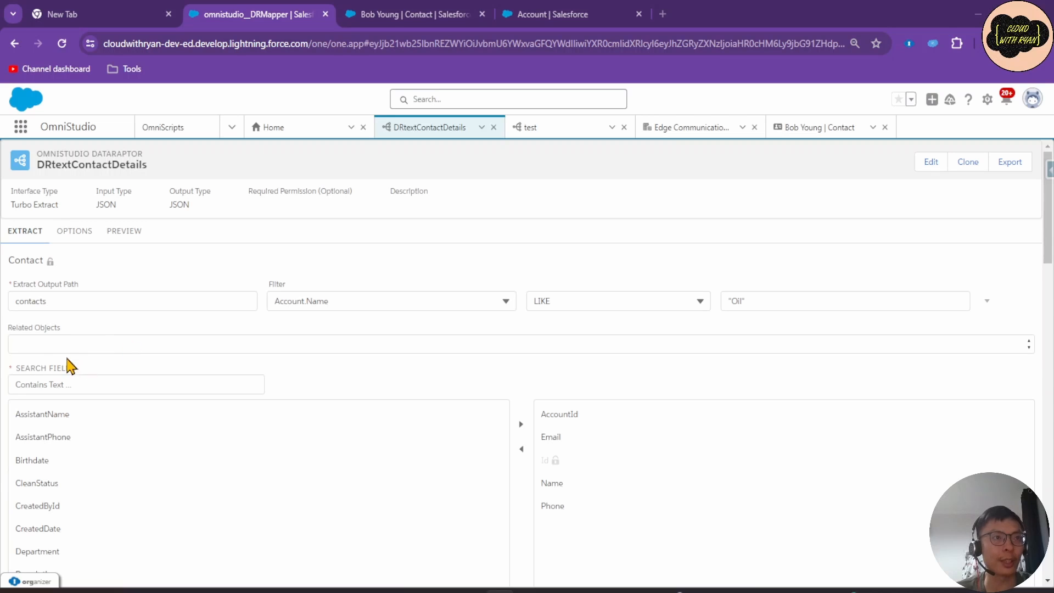
{"action": "left_click", "coordinate": [41, 346]}
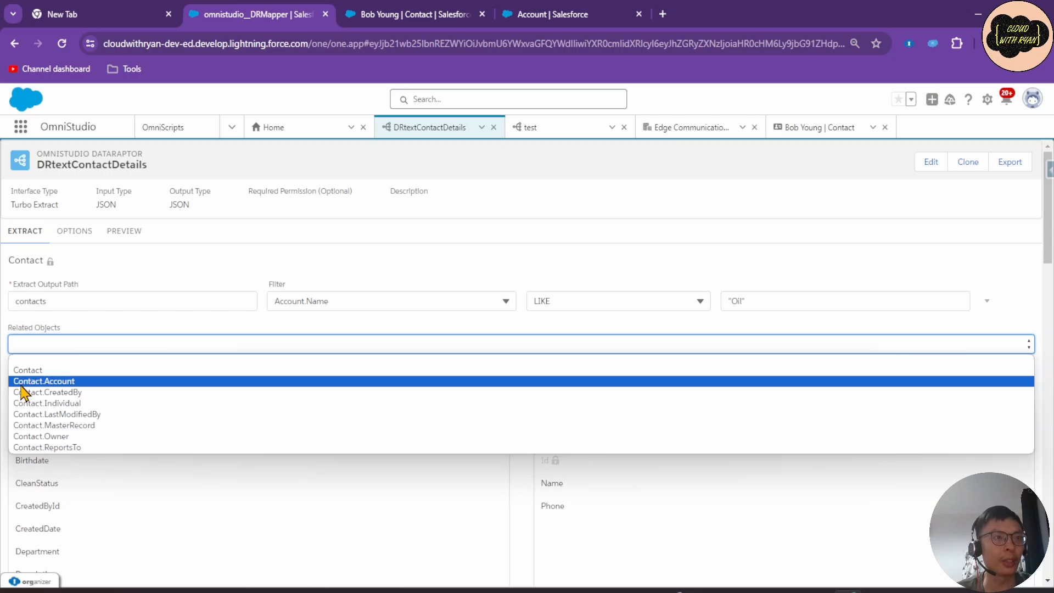
{"action": "left_click", "coordinate": [38, 386]}
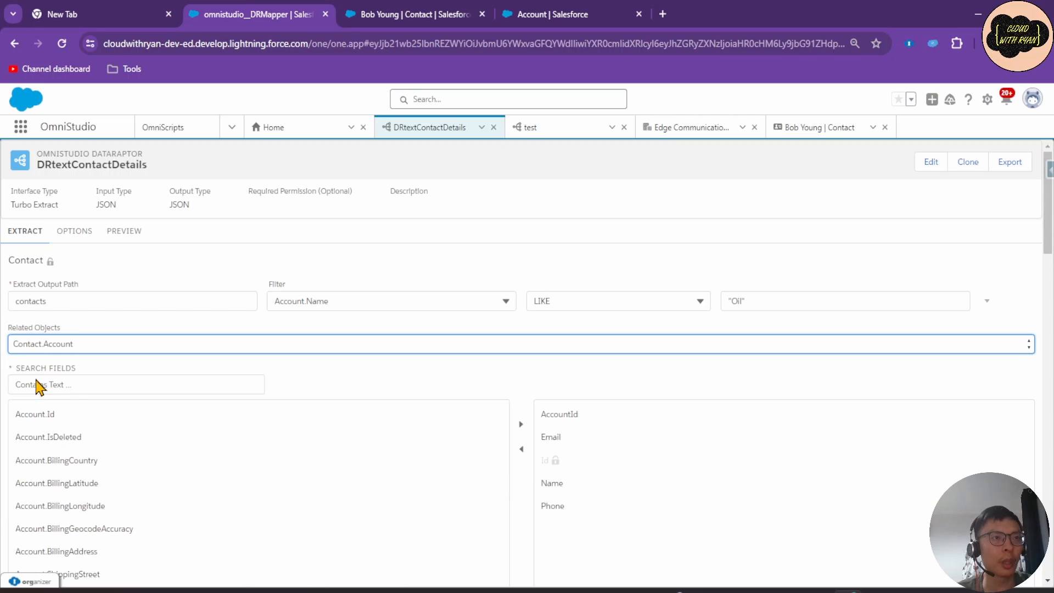
{"action": "left_click", "coordinate": [84, 343]}
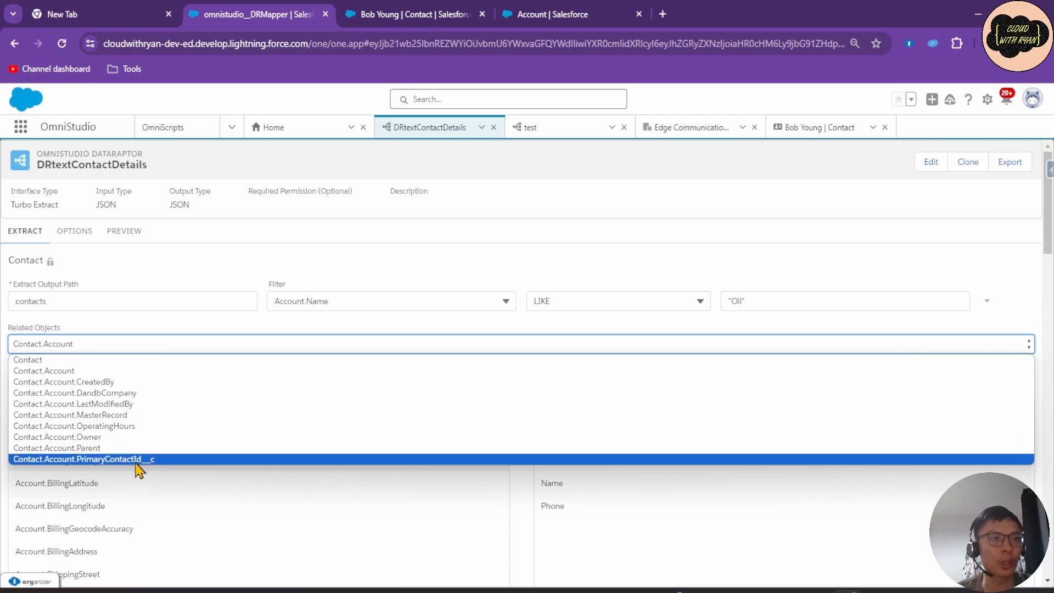
{"action": "left_click", "coordinate": [128, 343]}
{"action": "left_click", "coordinate": [129, 346]}
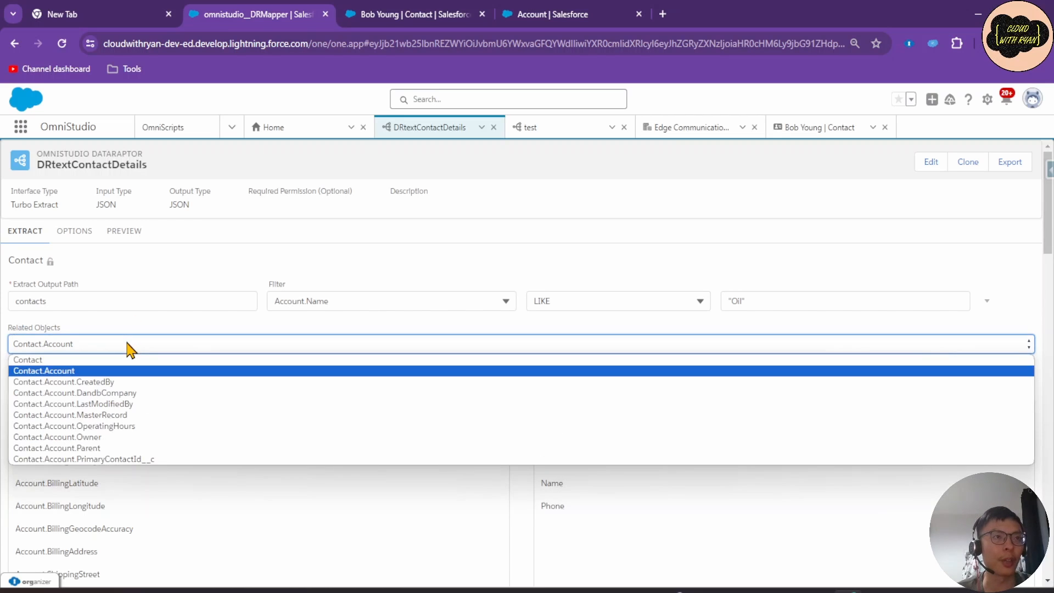
{"action": "left_click", "coordinate": [128, 348]}
{"action": "left_click", "coordinate": [130, 346]}
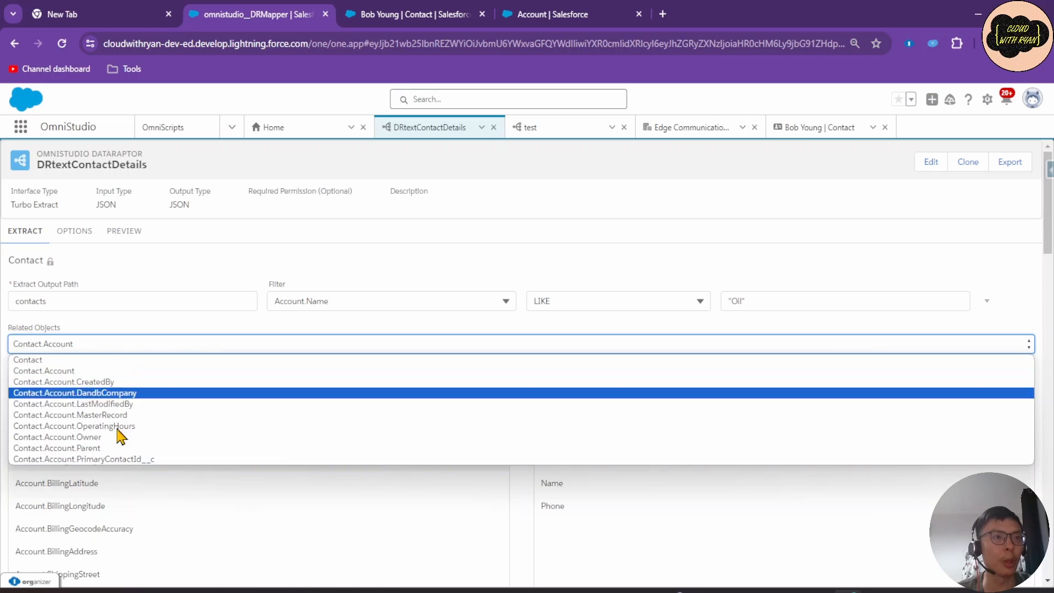
{"action": "left_click", "coordinate": [122, 346]}
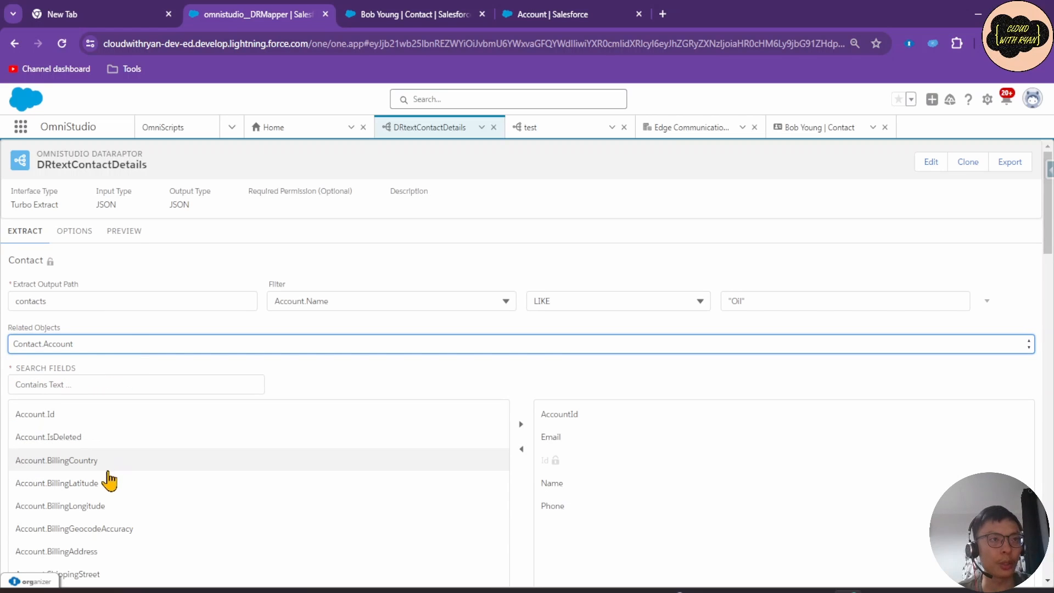
{"action": "scroll", "coordinate": [181, 439], "scroll_direction": "down", "scroll_amount": 1}
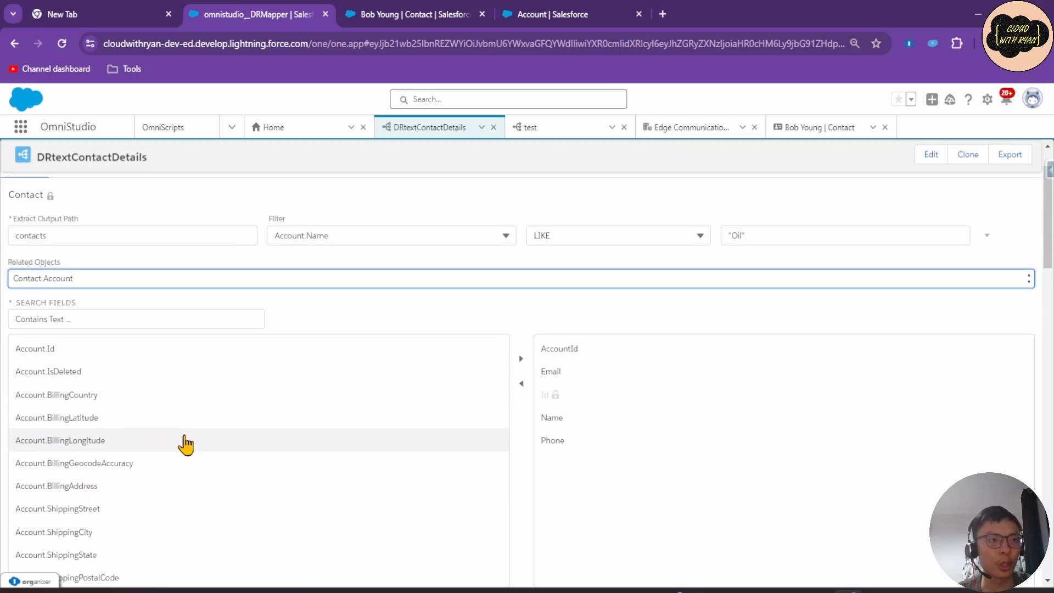
{"action": "scroll", "coordinate": [185, 443], "scroll_direction": "down", "scroll_amount": 1}
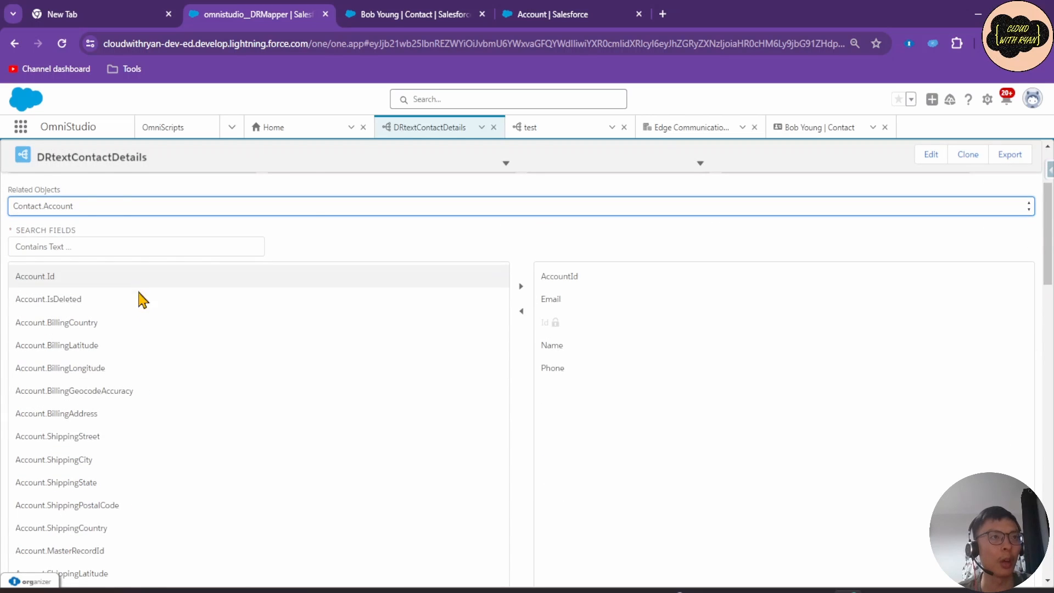
{"action": "scroll", "coordinate": [140, 307], "scroll_direction": "up", "scroll_amount": 1}
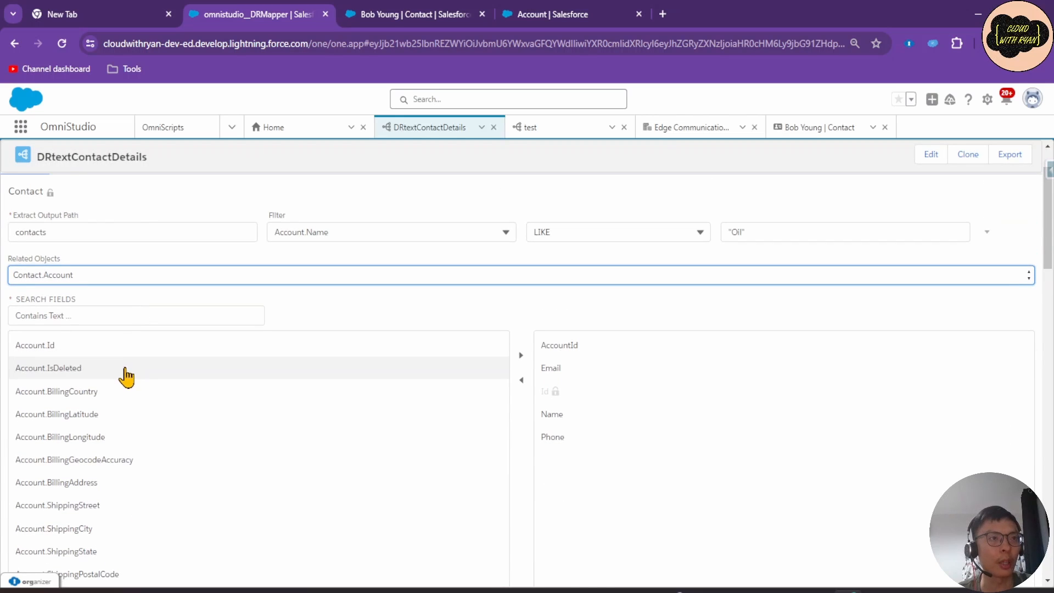
Add Account.Name and Account.ShippingAddress to the extracted fields.
{"action": "left_click", "coordinate": [120, 315]}
{"action": "type", "text": "name"}
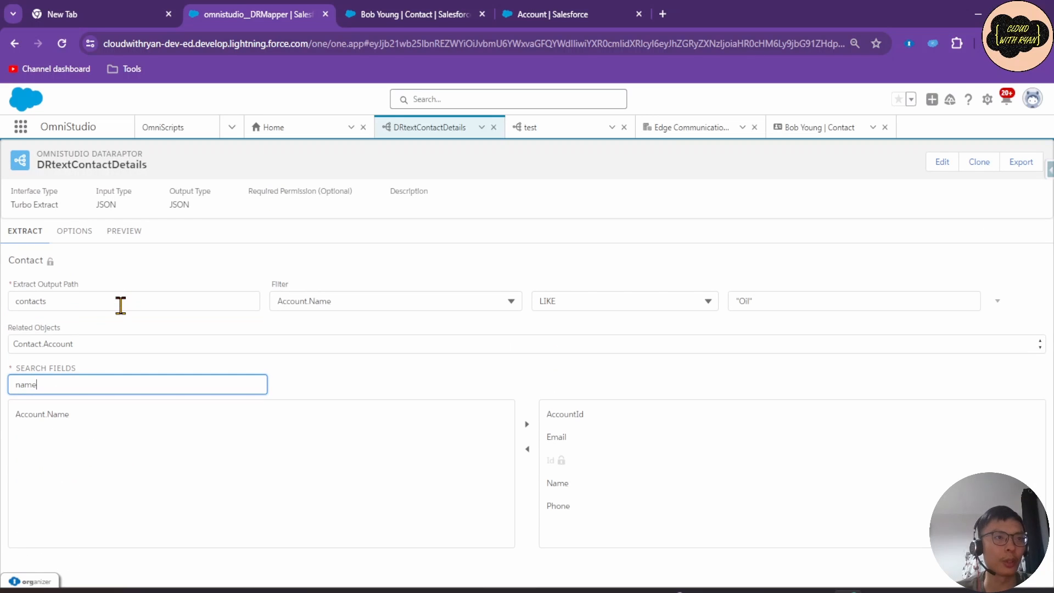
{"action": "left_click", "coordinate": [63, 418]}
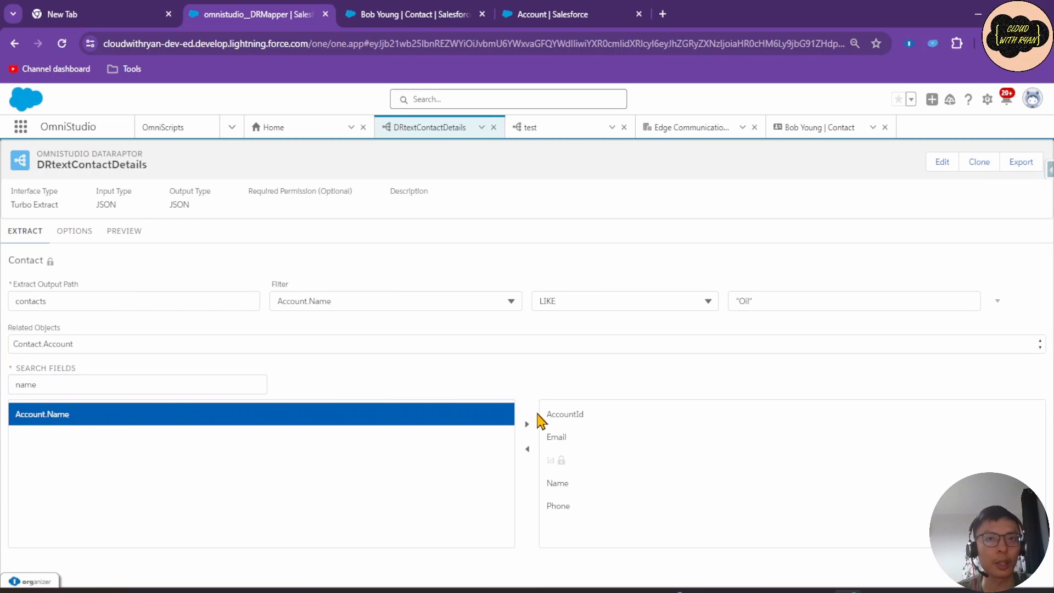
{"action": "left_click", "coordinate": [527, 425]}
{"action": "left_click", "coordinate": [158, 384]}
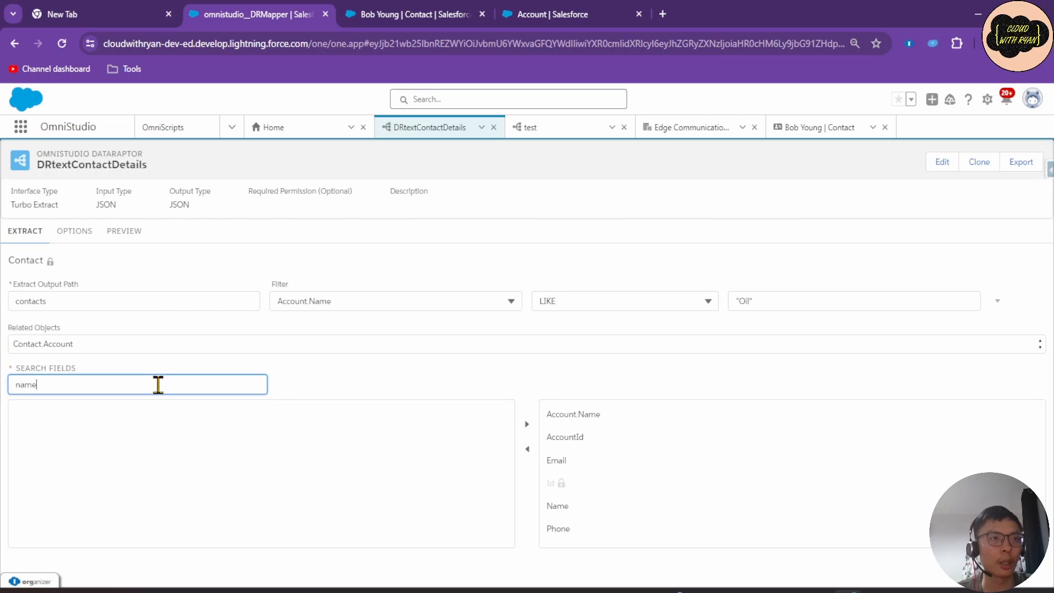
{"action": "key", "text": "BackSpace"}
{"action": "key", "text": "BackSpace"}
{"action": "key", "text": "BackSpace"}
{"action": "type", "text": "address"}
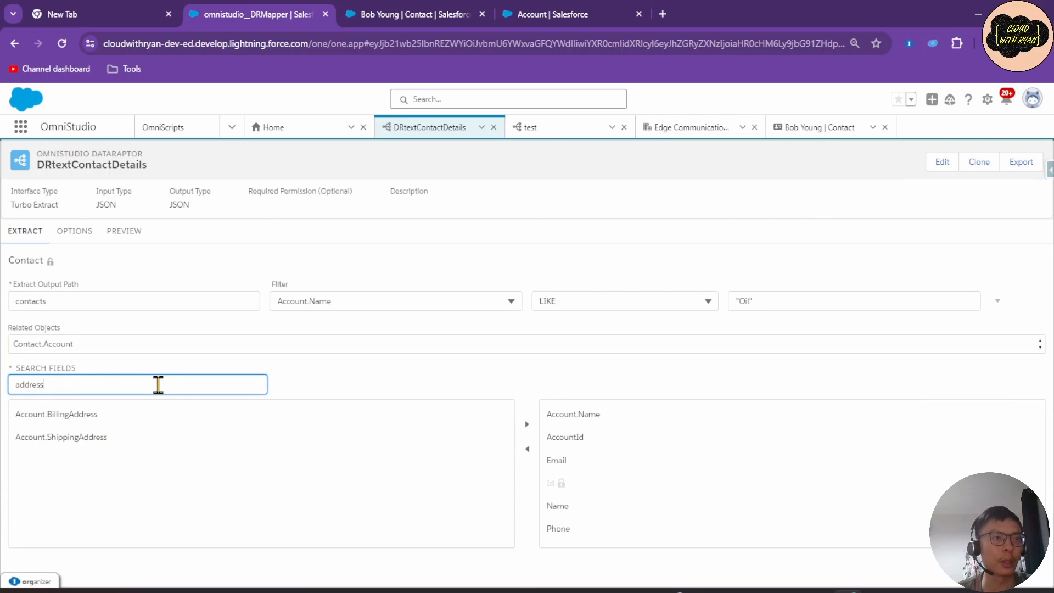
{"action": "left_click", "coordinate": [123, 439]}
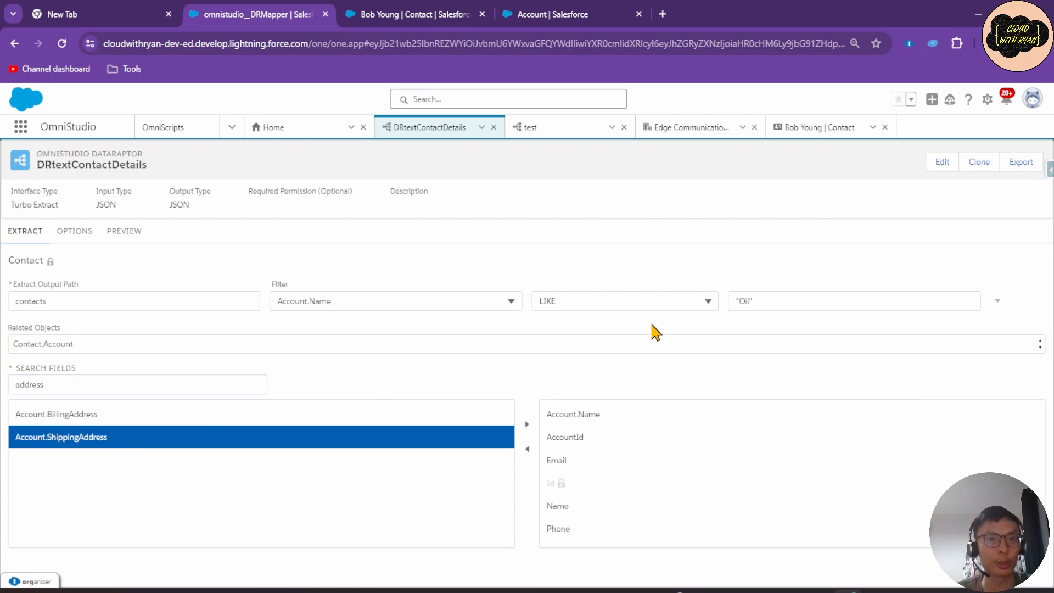
{"action": "left_click", "coordinate": [526, 425]}
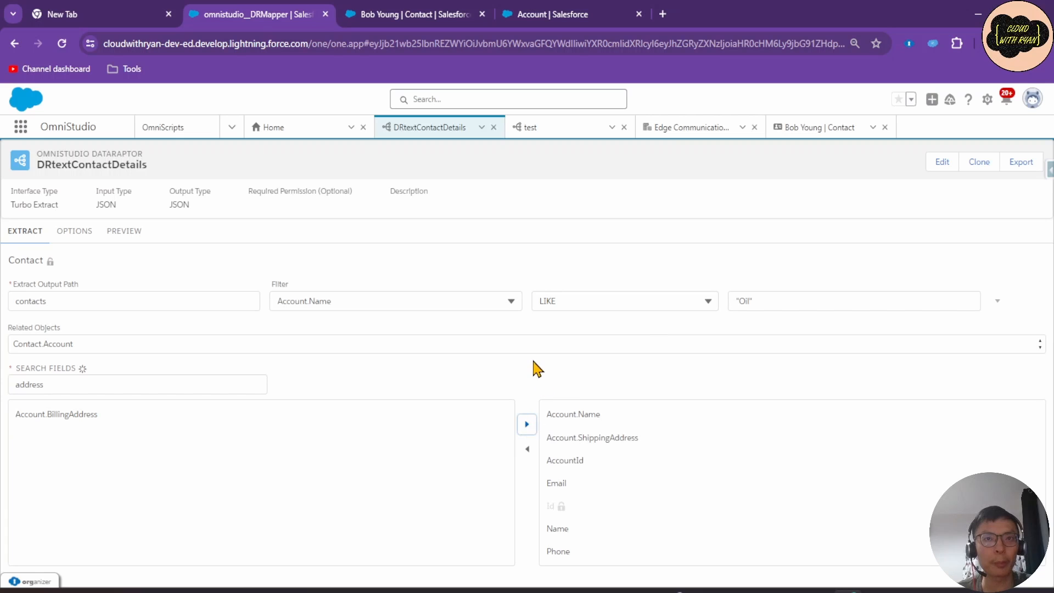
Run the preview and inspect each contact's nested Account with Name, Id and ShippingAddress.
{"action": "left_click", "coordinate": [125, 232]}
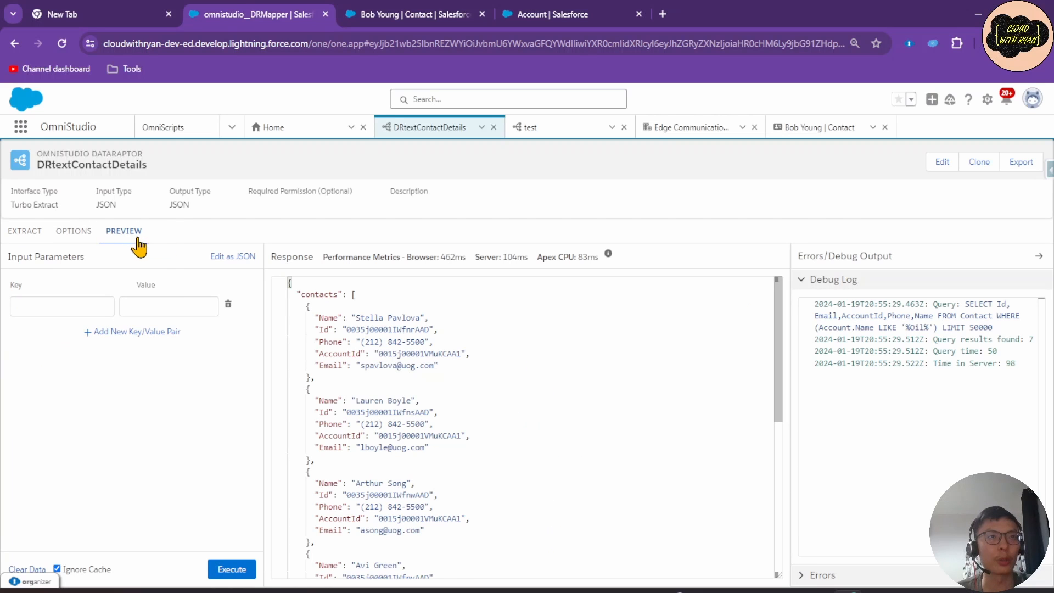
{"action": "left_click", "coordinate": [233, 571]}
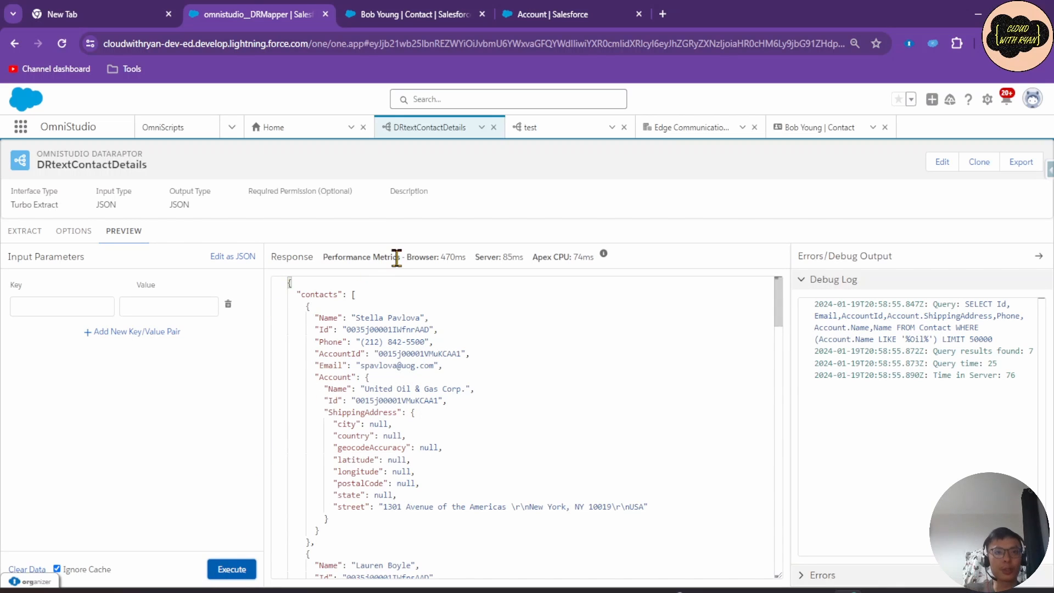
{"action": "left_click", "coordinate": [372, 295]}
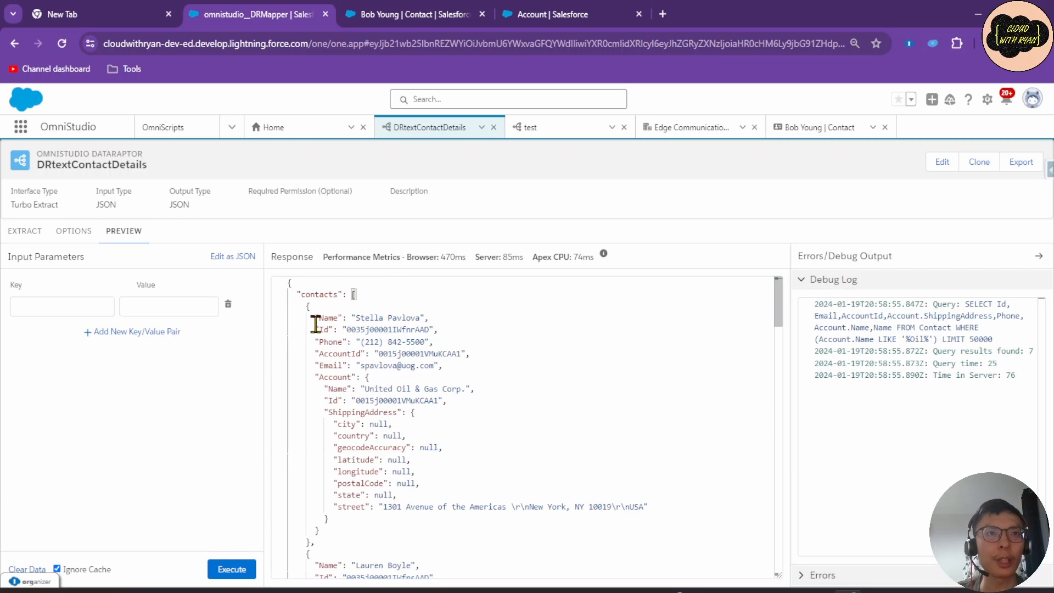
{"action": "left_click_drag", "start_coordinate": [314, 317], "coordinate": [447, 360]}
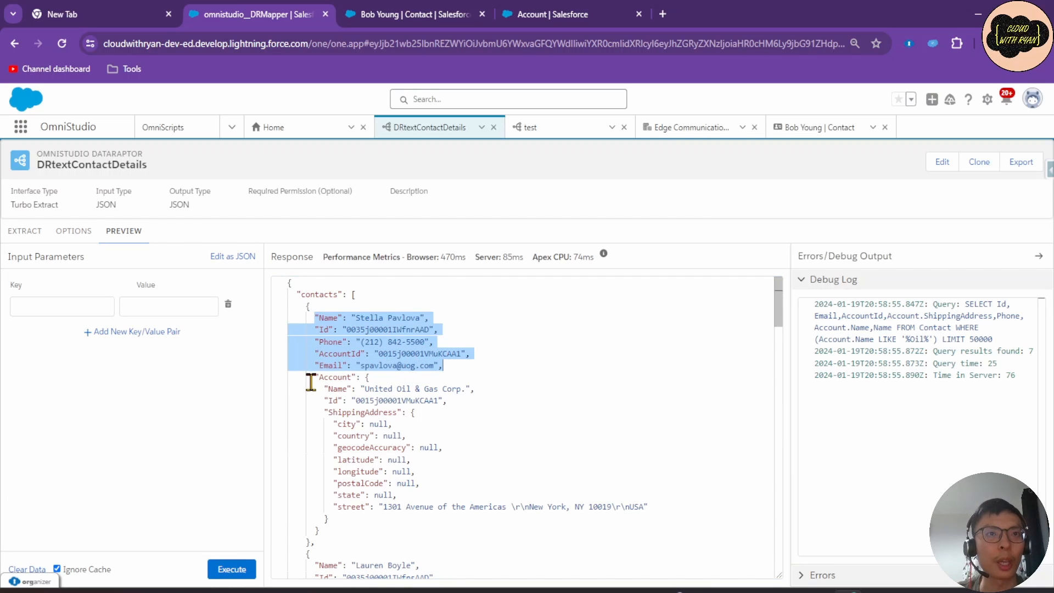
{"action": "left_click_drag", "start_coordinate": [313, 379], "coordinate": [410, 508]}
{"action": "left_click", "coordinate": [406, 526]}
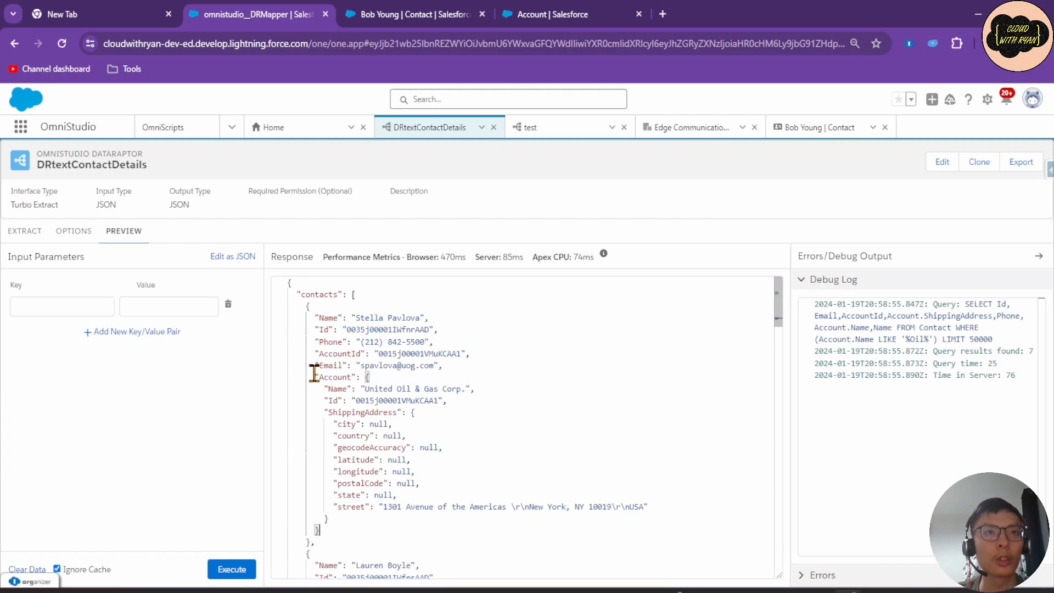
{"action": "left_click_drag", "start_coordinate": [313, 376], "coordinate": [471, 407]}
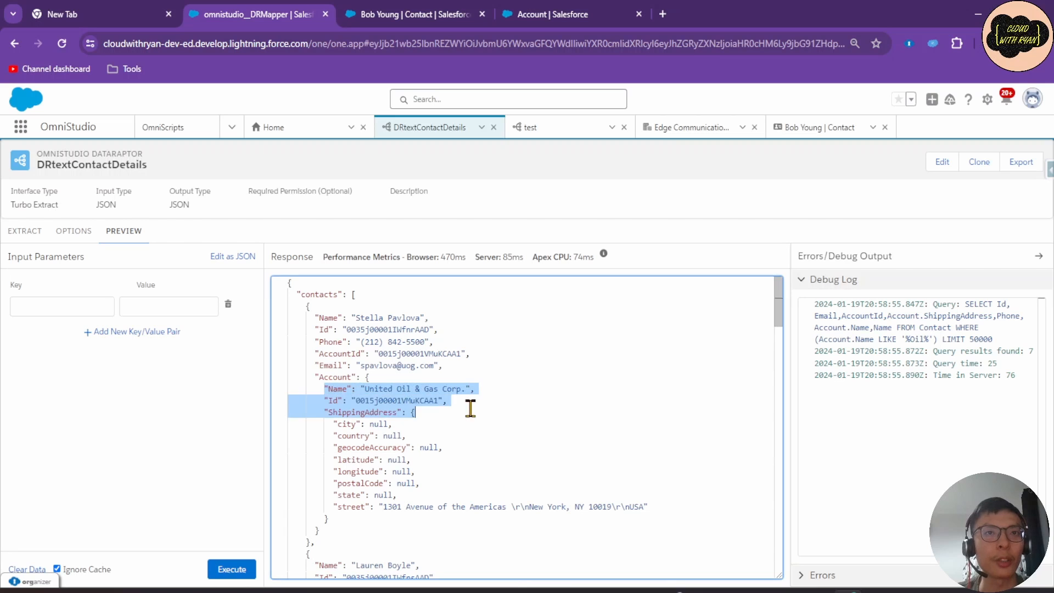
{"action": "left_click", "coordinate": [412, 421]}
{"action": "left_click_drag", "start_coordinate": [328, 412], "coordinate": [415, 502]}
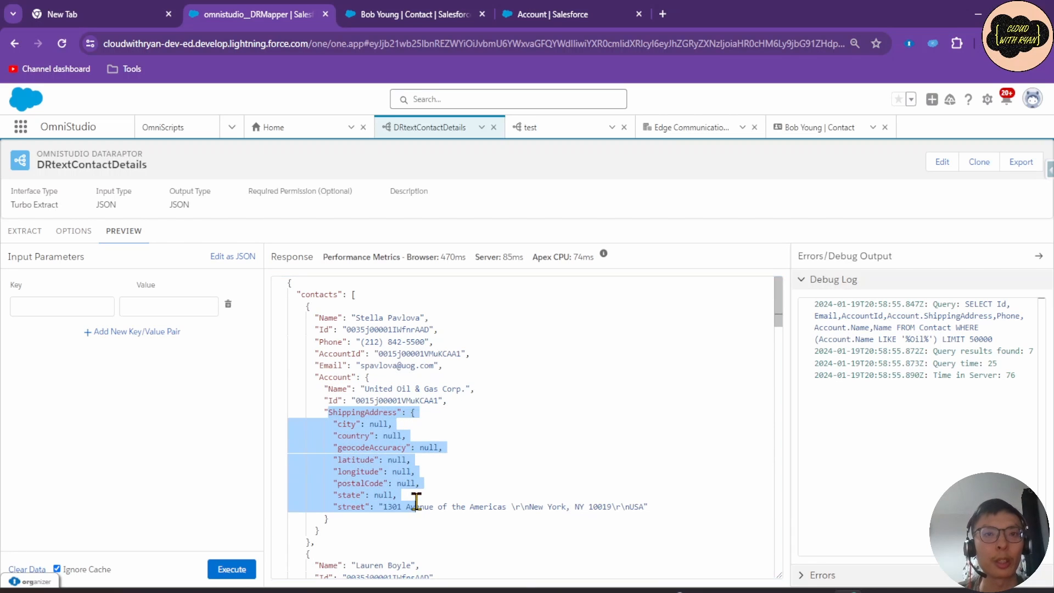
{"action": "left_click", "coordinate": [461, 446]}
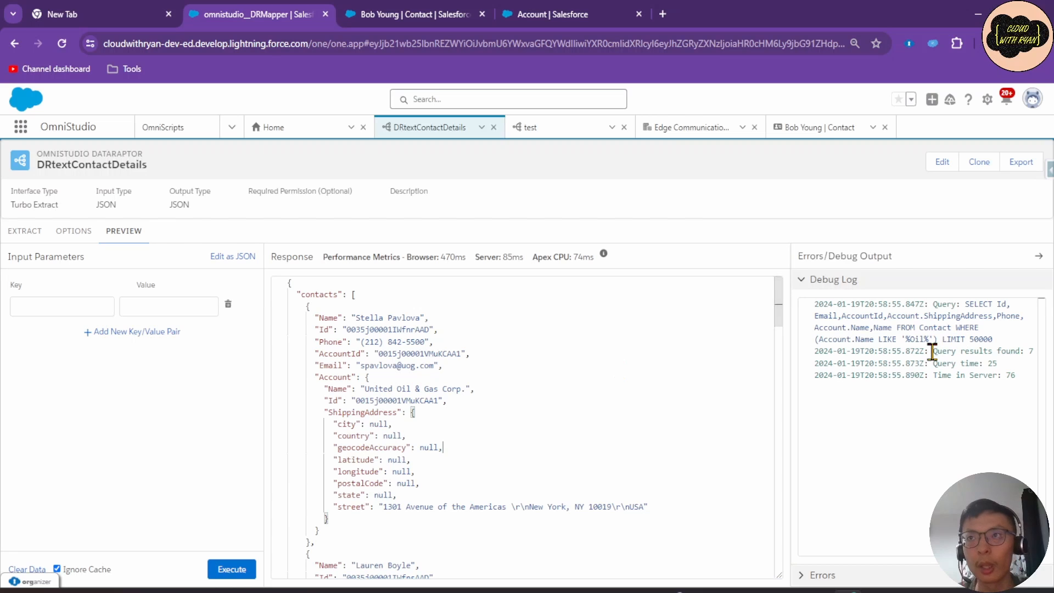
Inspect the generated SELECT query and its AccountId in the Debug Log.
{"action": "left_click", "coordinate": [928, 327]}
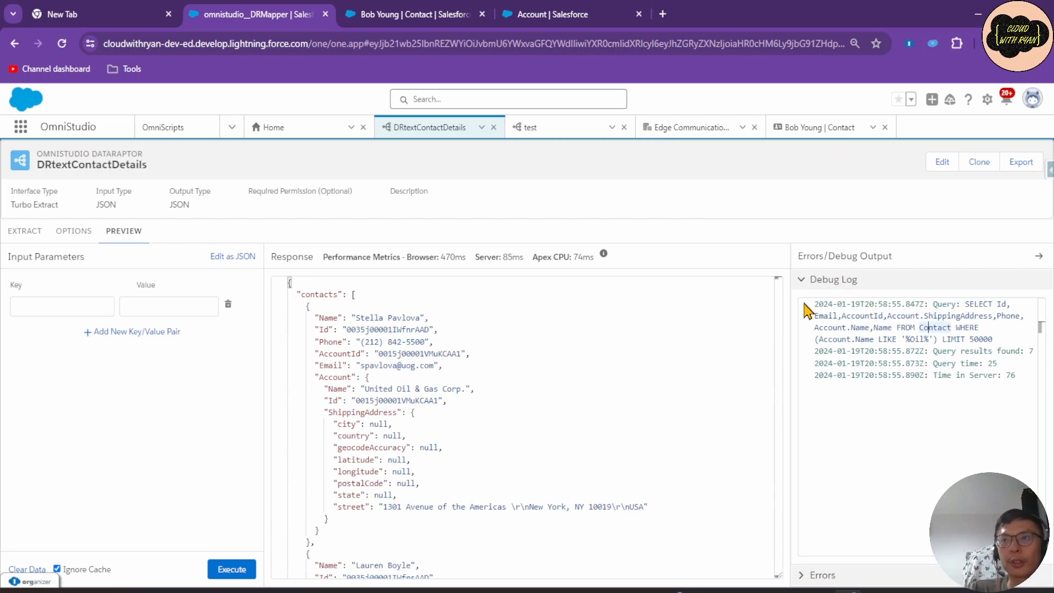
{"action": "left_click", "coordinate": [869, 315]}
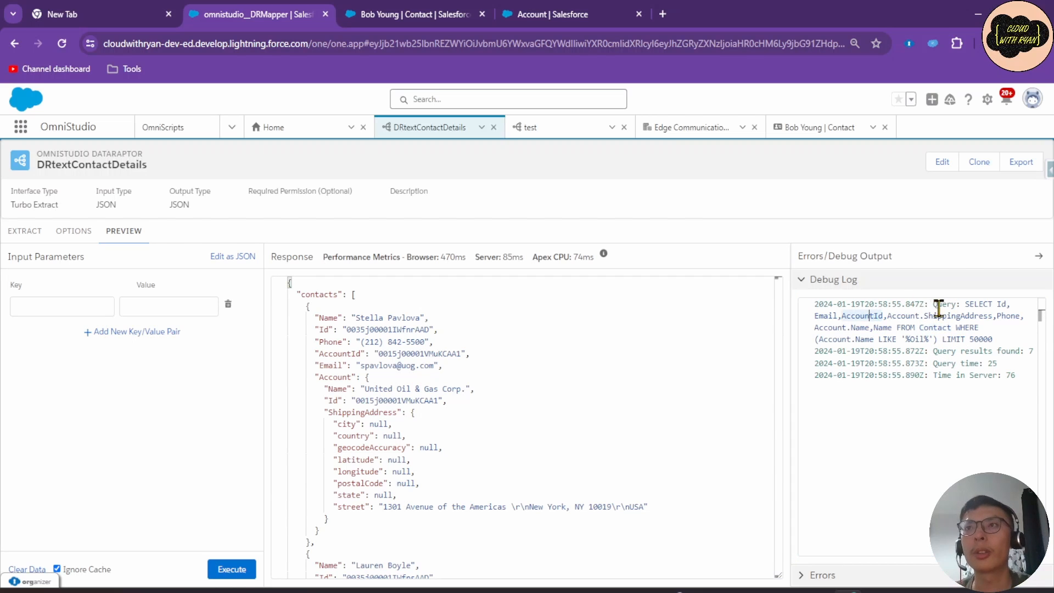
{"action": "left_click_drag", "start_coordinate": [966, 305], "coordinate": [1009, 339]}
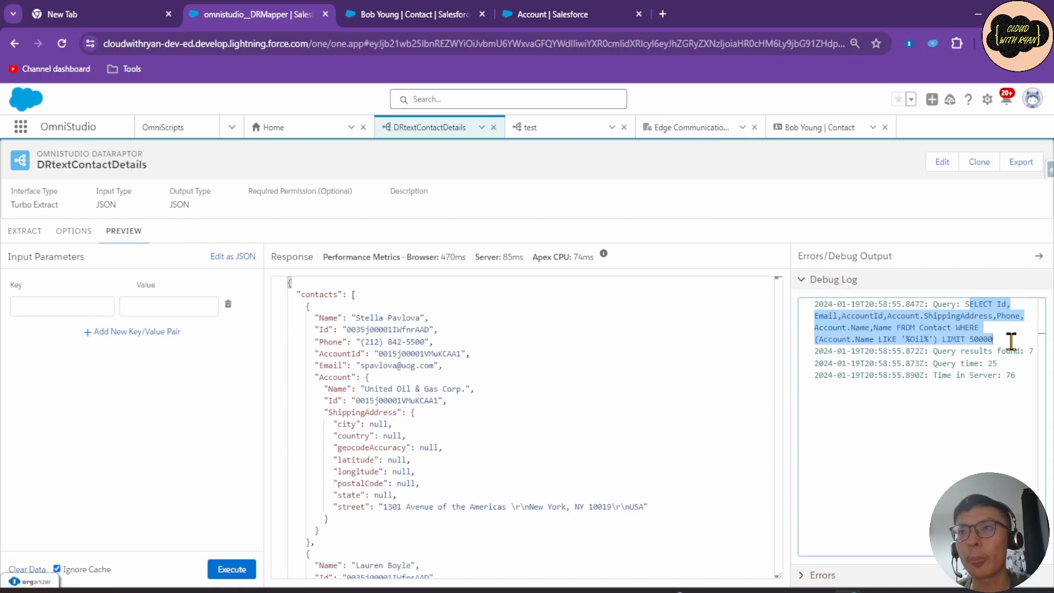
Clear the highlight on the Debug Log query.
{"action": "left_click", "coordinate": [986, 383]}
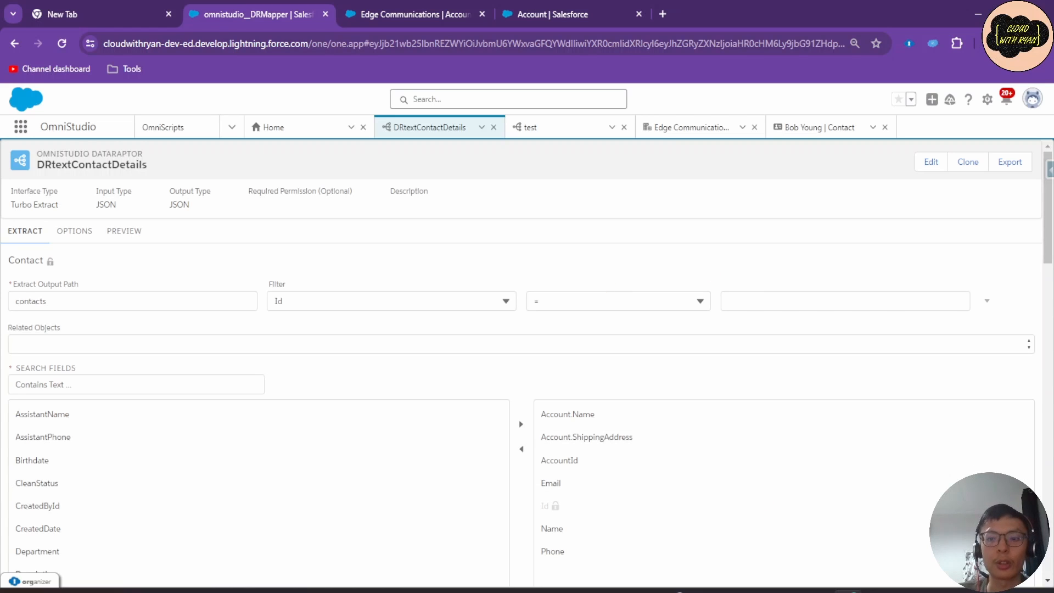
Choose Name as the filter field, LIKE as the operator, and searchName as the value.
{"action": "left_click", "coordinate": [327, 301]}
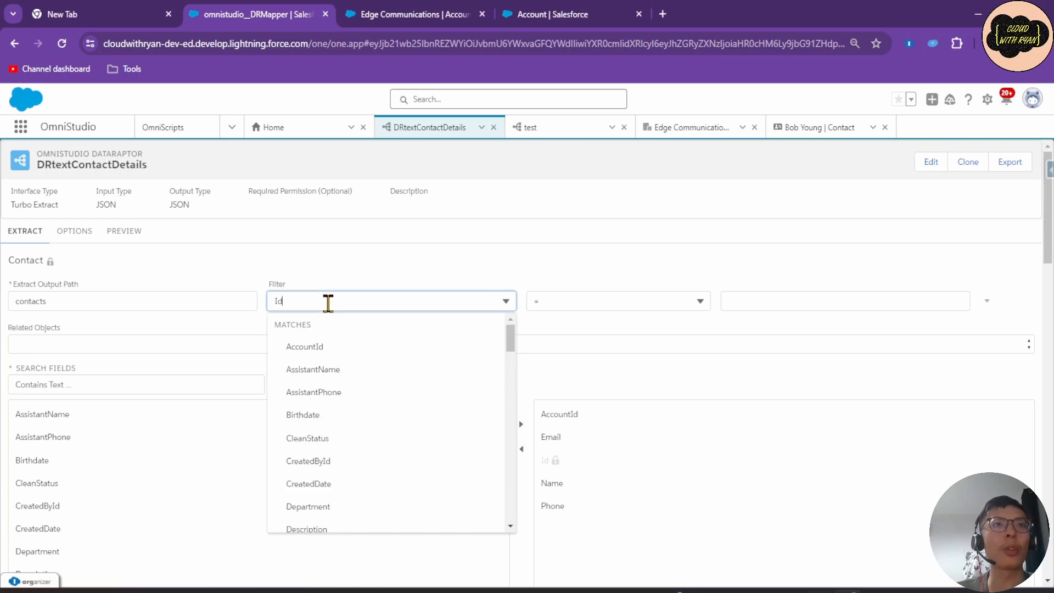
{"action": "type", "text": "name"}
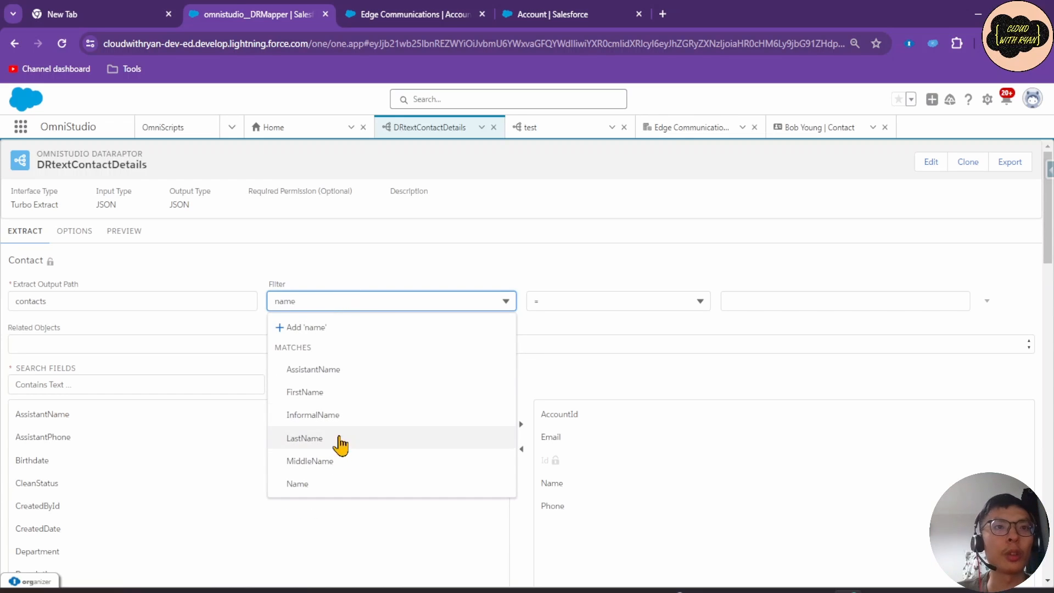
{"action": "left_click", "coordinate": [327, 484]}
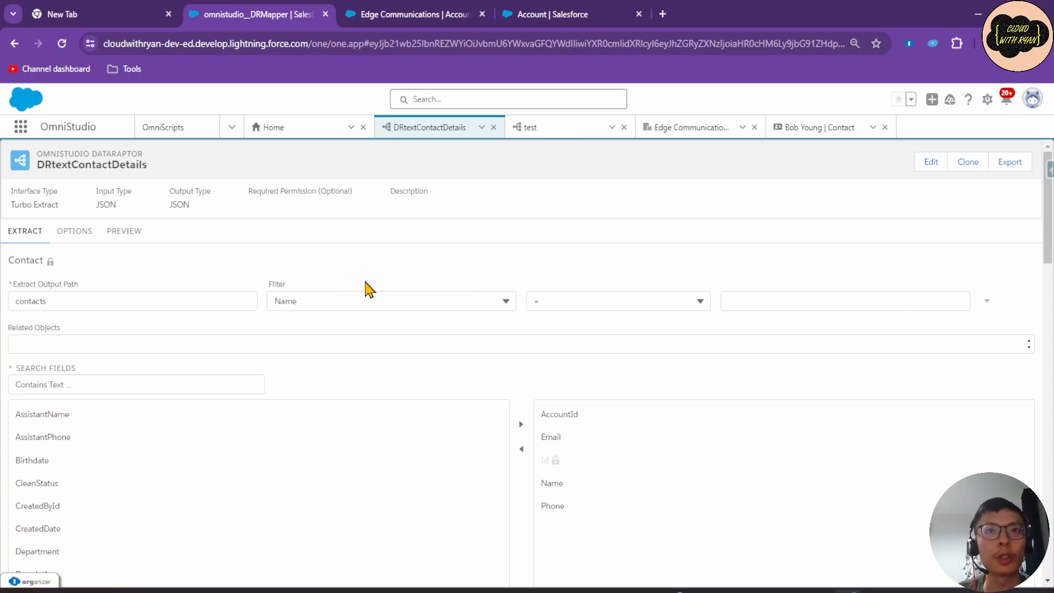
{"action": "left_click", "coordinate": [699, 301]}
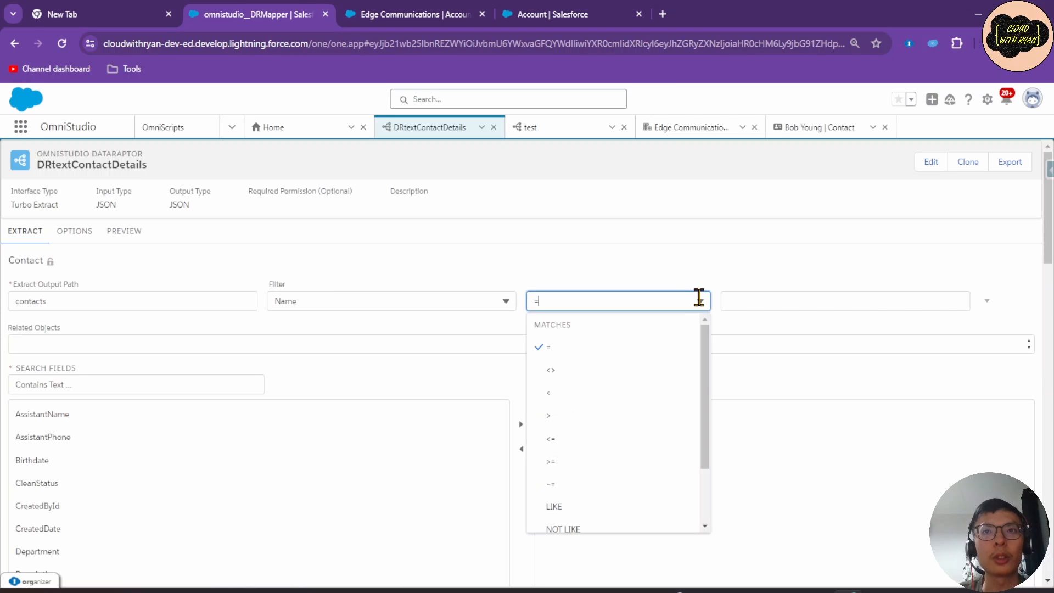
{"action": "scroll", "coordinate": [590, 478], "scroll_direction": "down", "scroll_amount": 2}
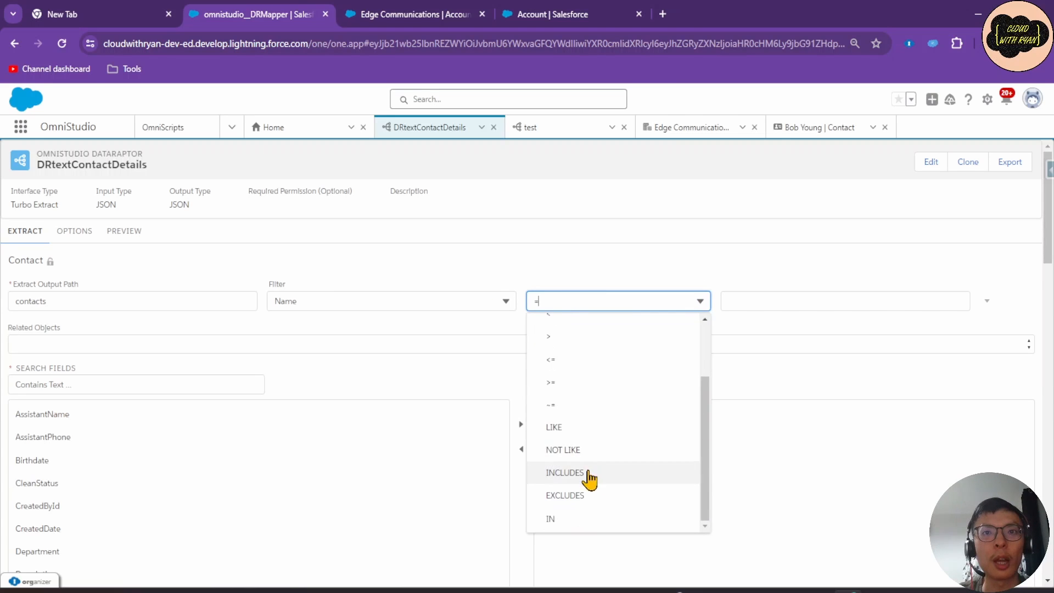
{"action": "scroll", "coordinate": [581, 417], "scroll_direction": "down", "scroll_amount": 1}
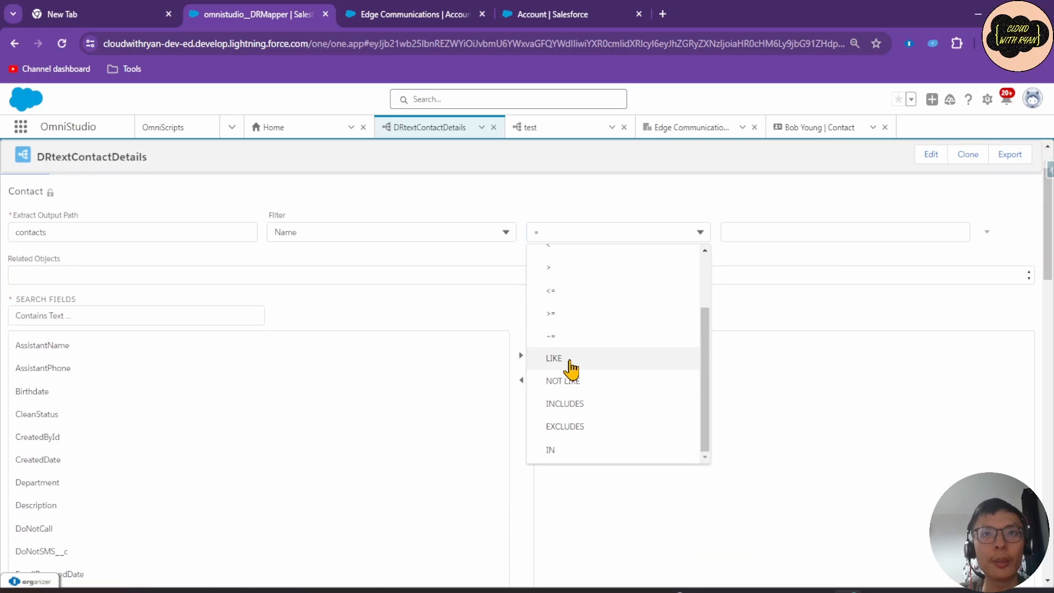
{"action": "left_click", "coordinate": [568, 365]}
{"action": "scroll", "coordinate": [574, 329], "scroll_direction": "up", "scroll_amount": 1}
{"action": "left_click", "coordinate": [773, 303]}
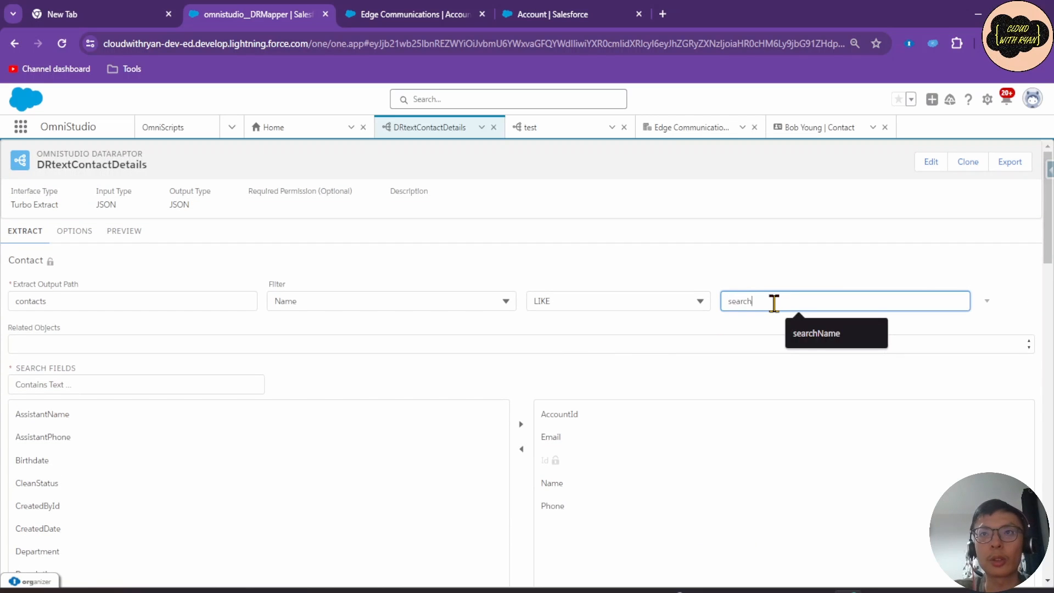
{"action": "type", "text": "me"}
{"action": "left_click", "coordinate": [757, 277]}
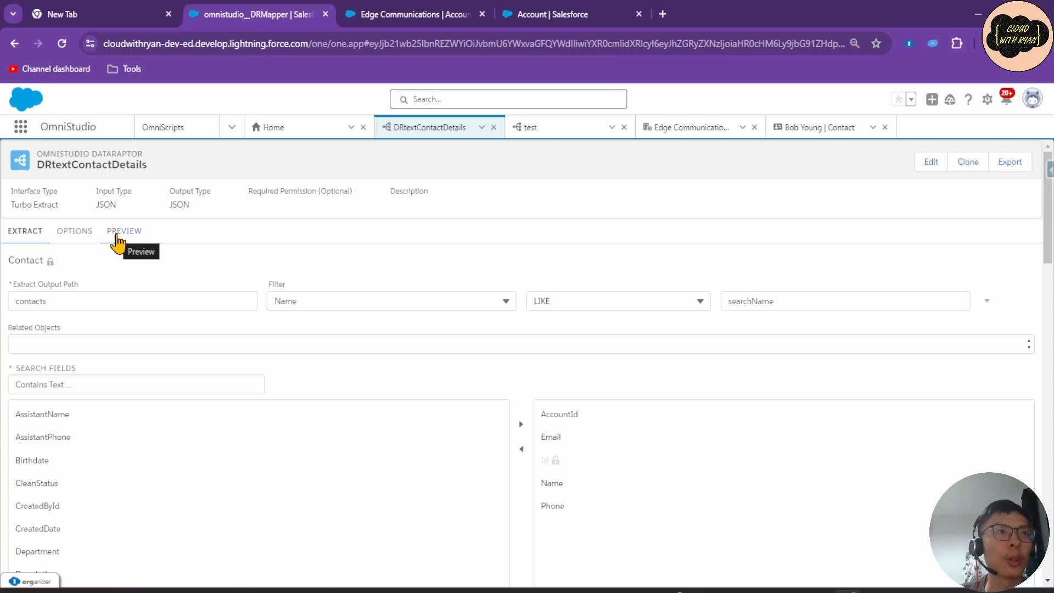
Preview the extract with searchName set to a, returning 20 contacts.
{"action": "left_click", "coordinate": [795, 300]}
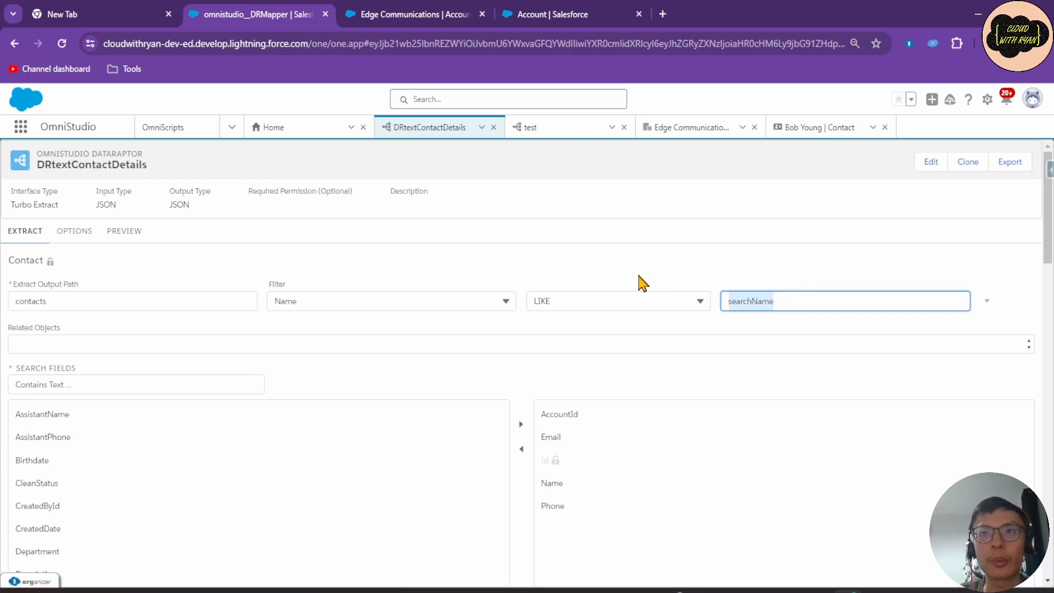
{"action": "left_click", "coordinate": [140, 231]}
{"action": "left_click", "coordinate": [75, 306]}
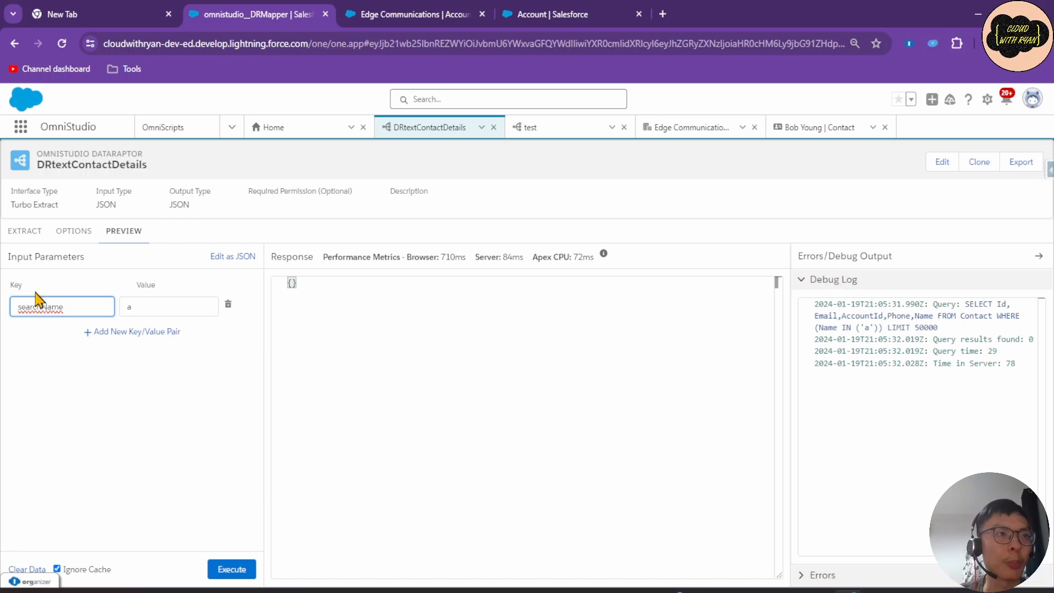
{"action": "left_click", "coordinate": [31, 239]}
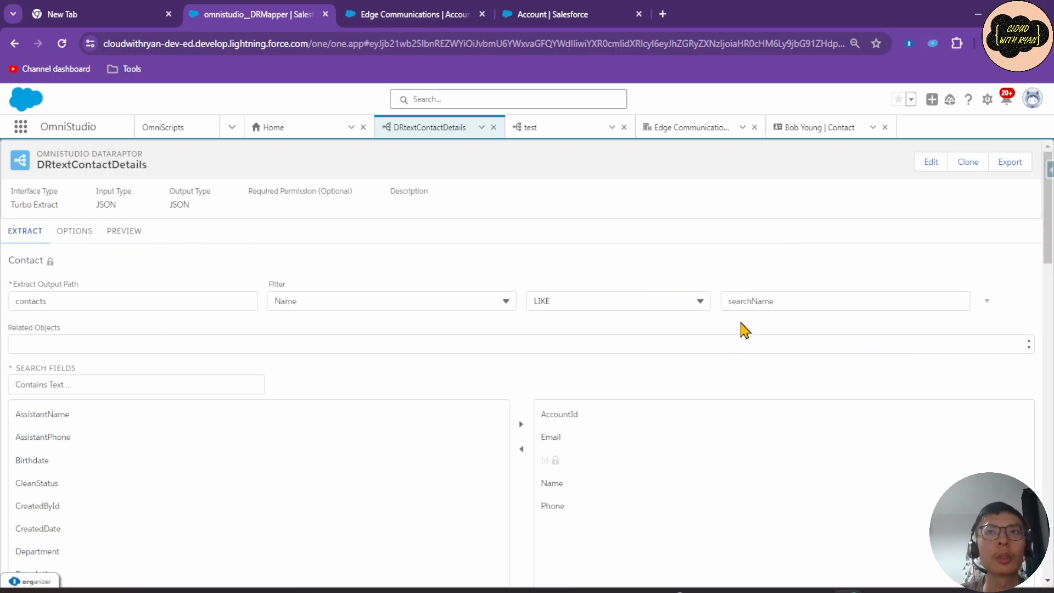
{"action": "left_click", "coordinate": [124, 235]}
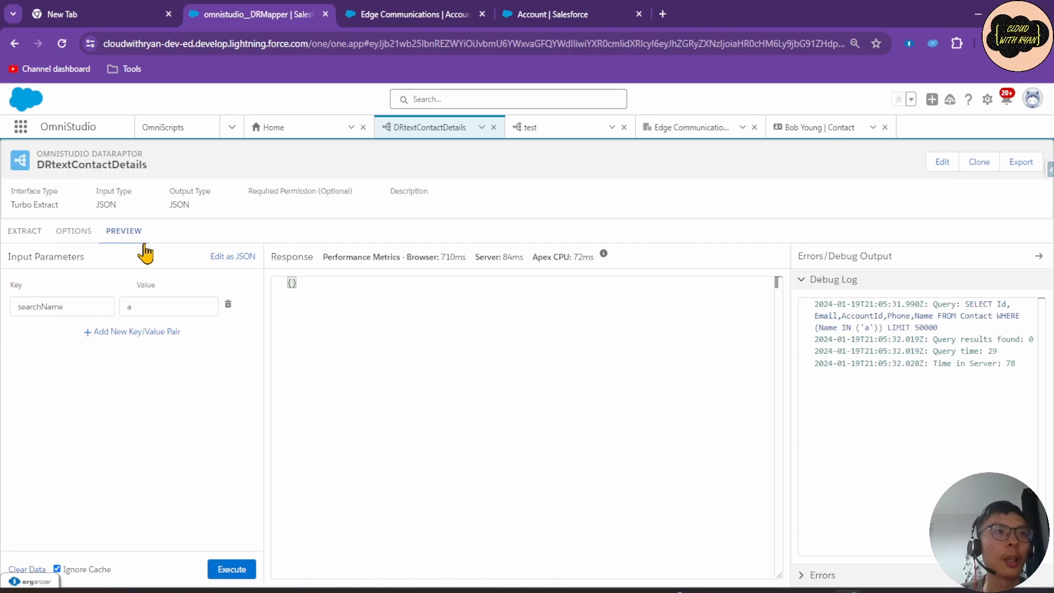
{"action": "left_click", "coordinate": [149, 305]}
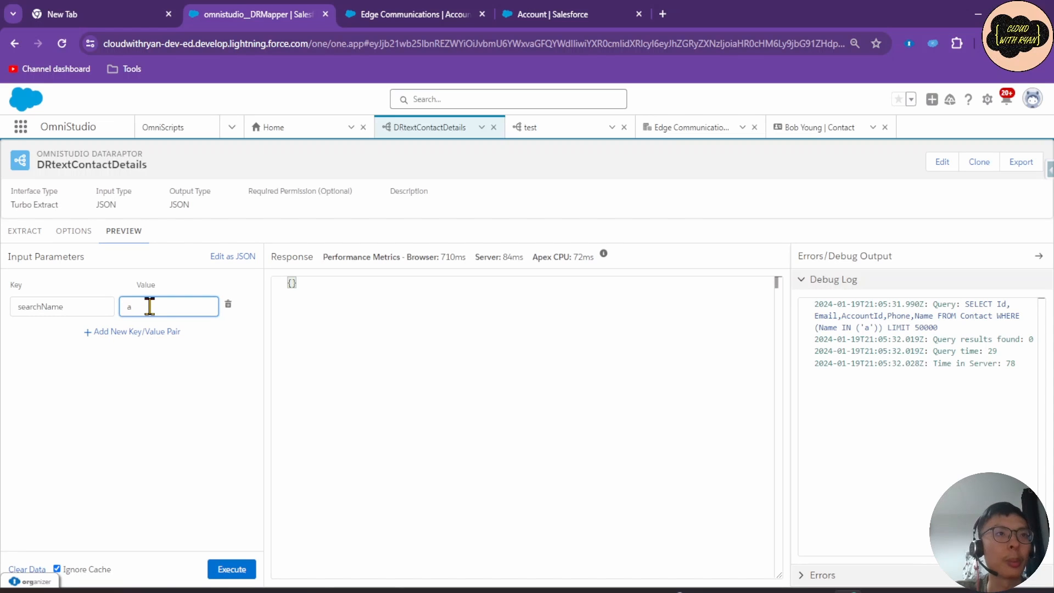
{"action": "left_click", "coordinate": [228, 570]}
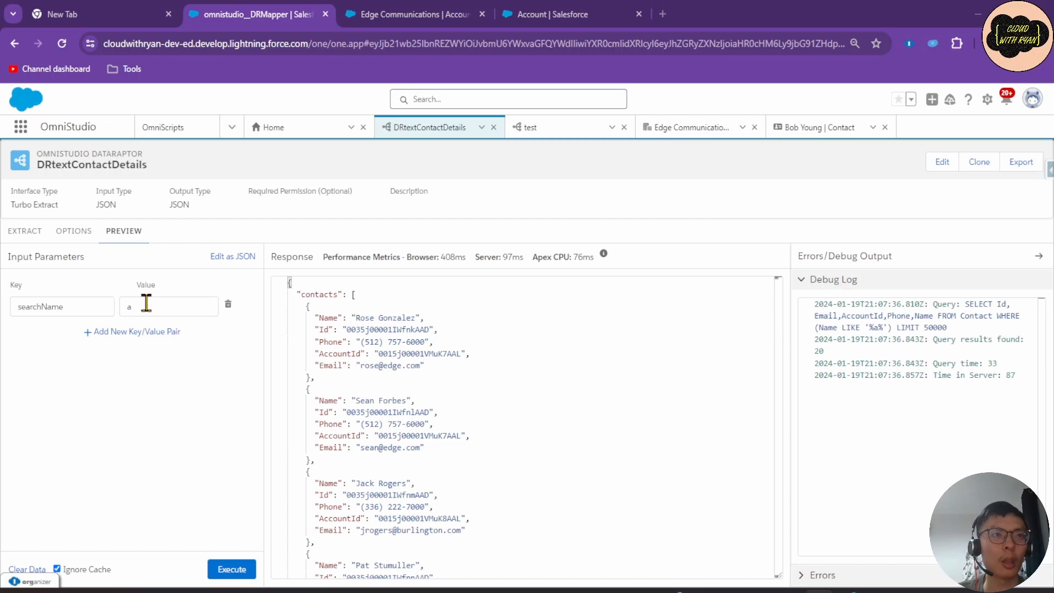
Replace searchName with keyword in the filter value, then select the preview's searchName key.
{"action": "left_click", "coordinate": [22, 231]}
{"action": "left_click", "coordinate": [768, 301]}
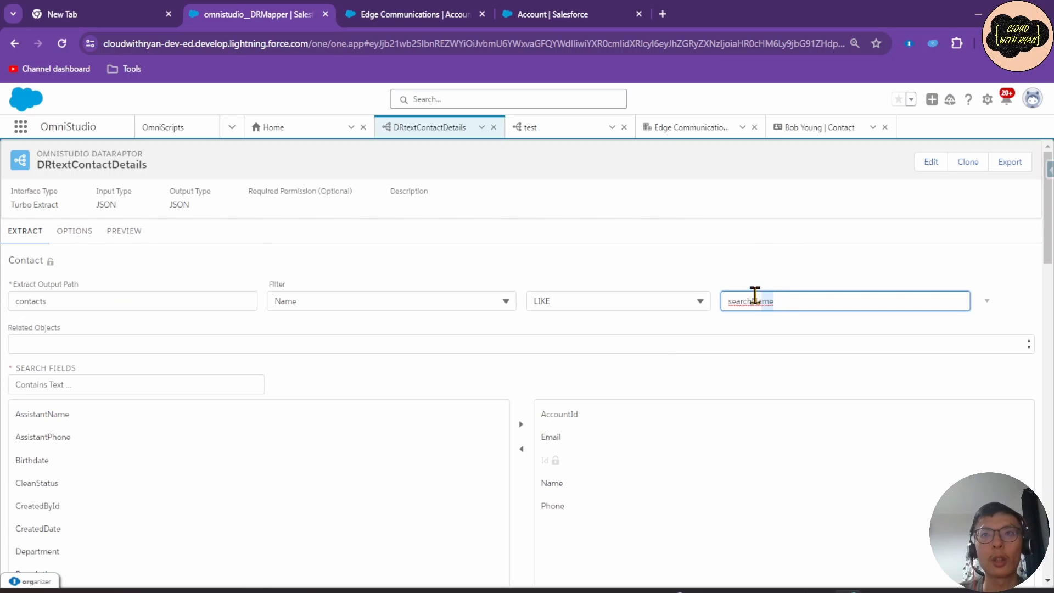
{"action": "left_click_drag", "start_coordinate": [802, 300], "coordinate": [623, 325]}
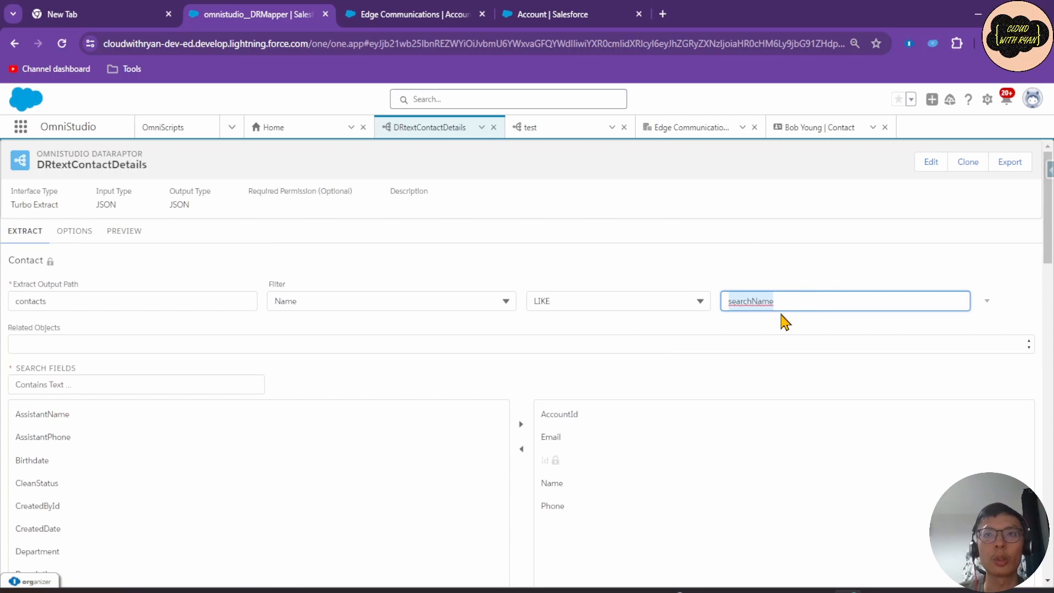
{"action": "type", "text": "keyword"}
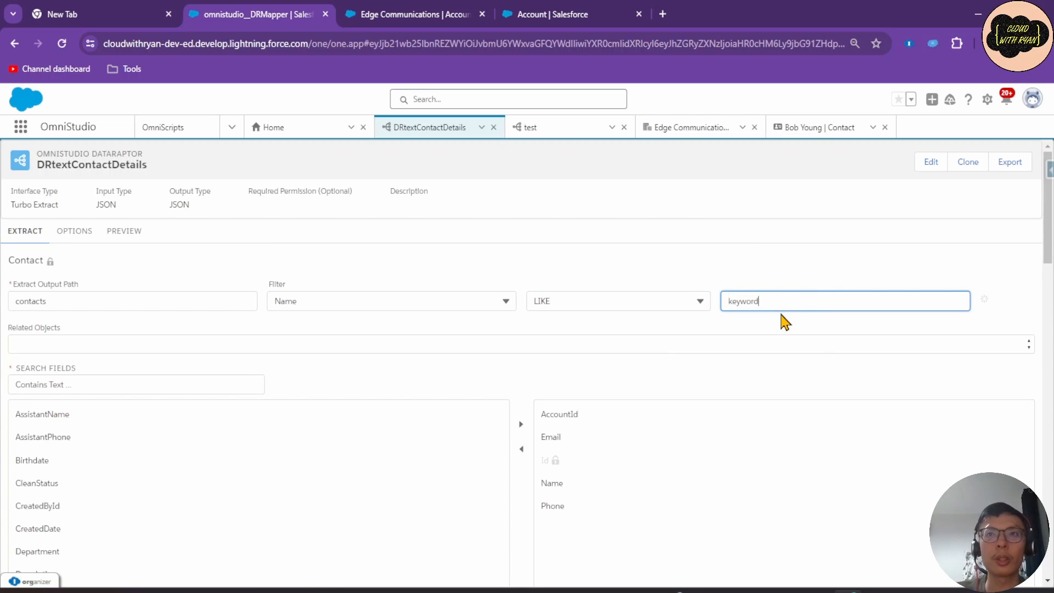
{"action": "left_click", "coordinate": [116, 236]}
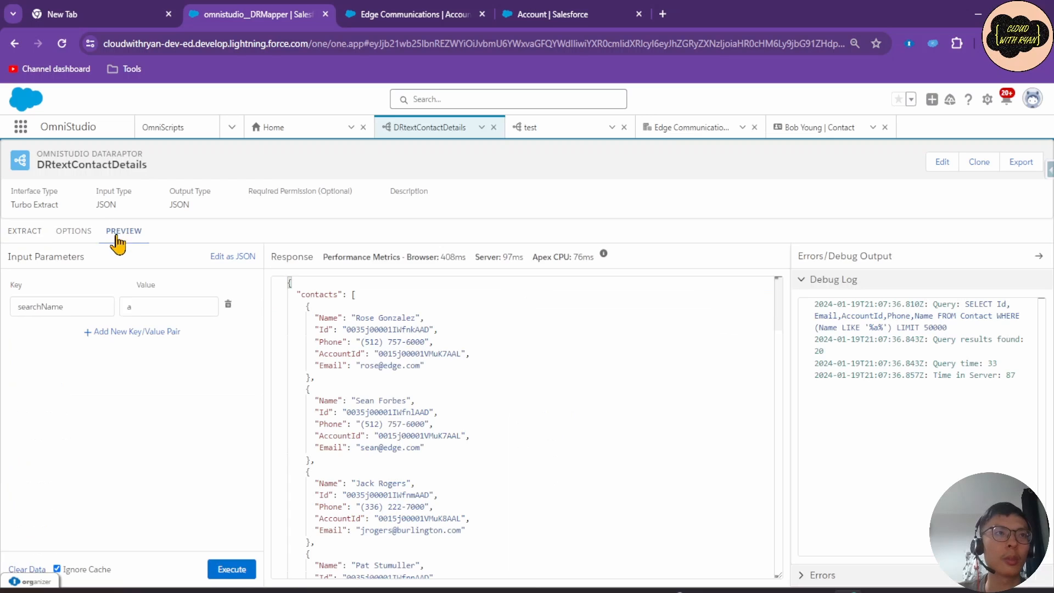
{"action": "double_click", "coordinate": [78, 306]}
Rename the preview key to keyword, test with value rose, and confirm LIKE '%rose%' in the log.
{"action": "type", "text": "keyword"}
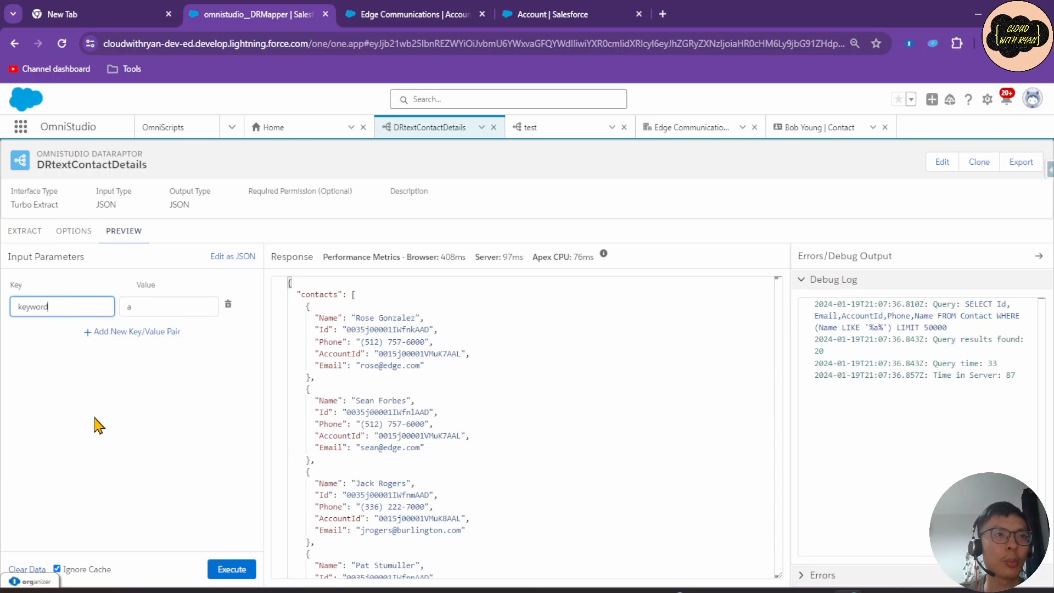
{"action": "left_click", "coordinate": [158, 306]}
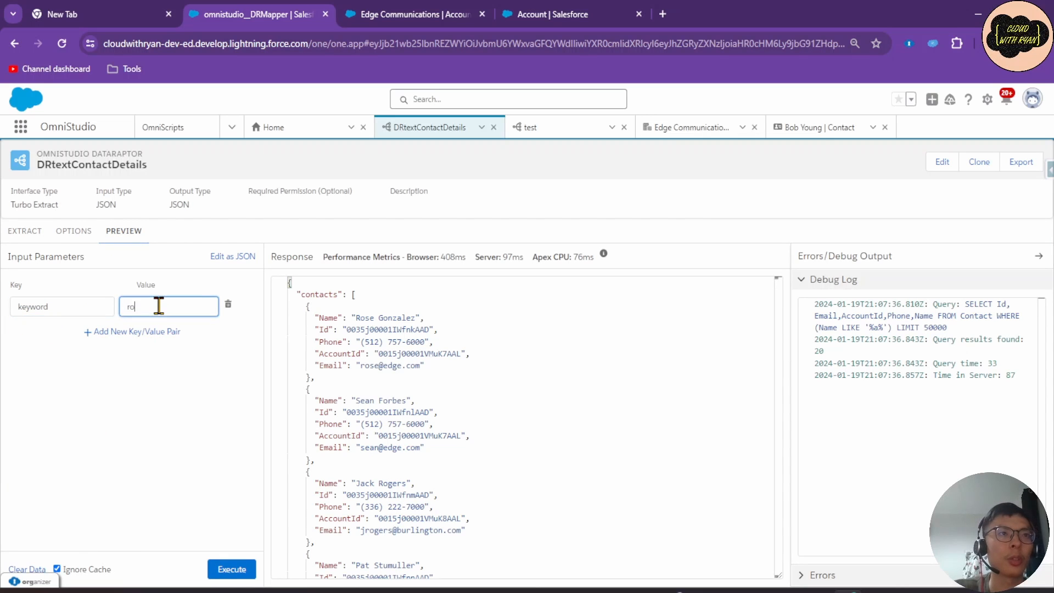
{"action": "type", "text": "rose"}
{"action": "left_click", "coordinate": [229, 569]}
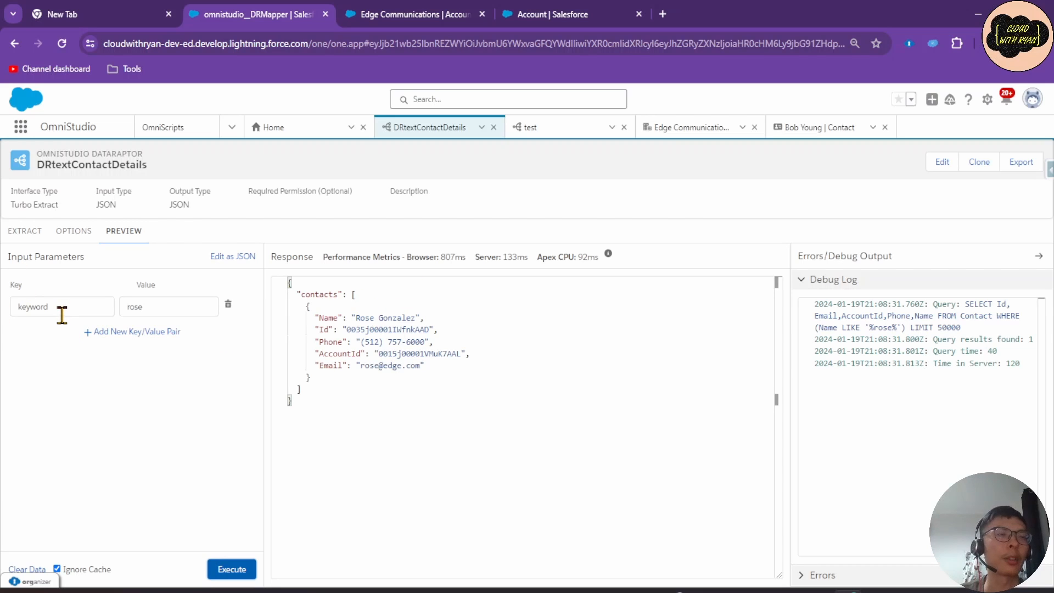
{"action": "left_click", "coordinate": [25, 231]}
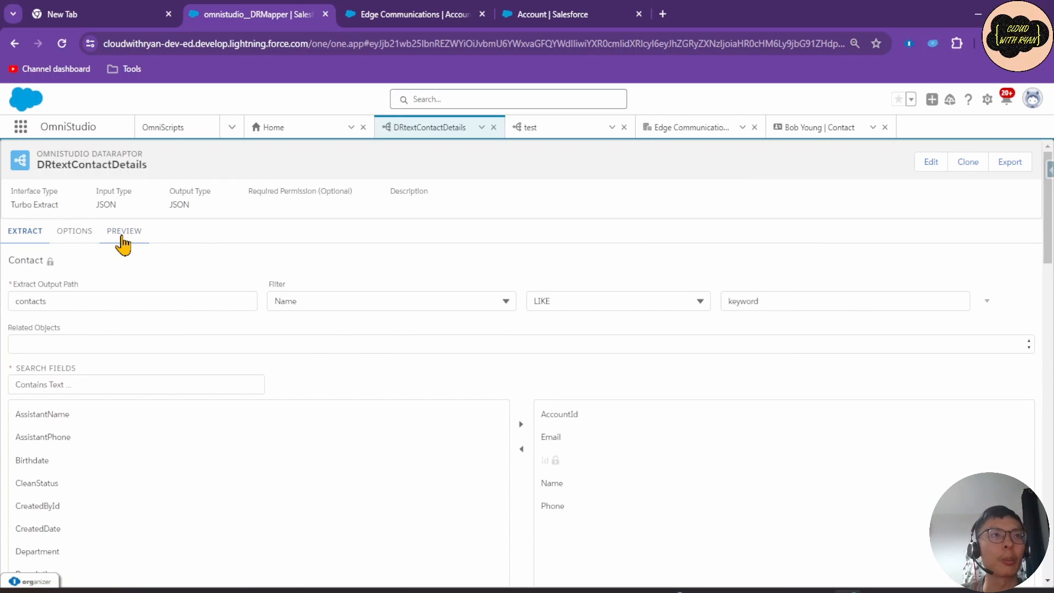
{"action": "left_click", "coordinate": [121, 233]}
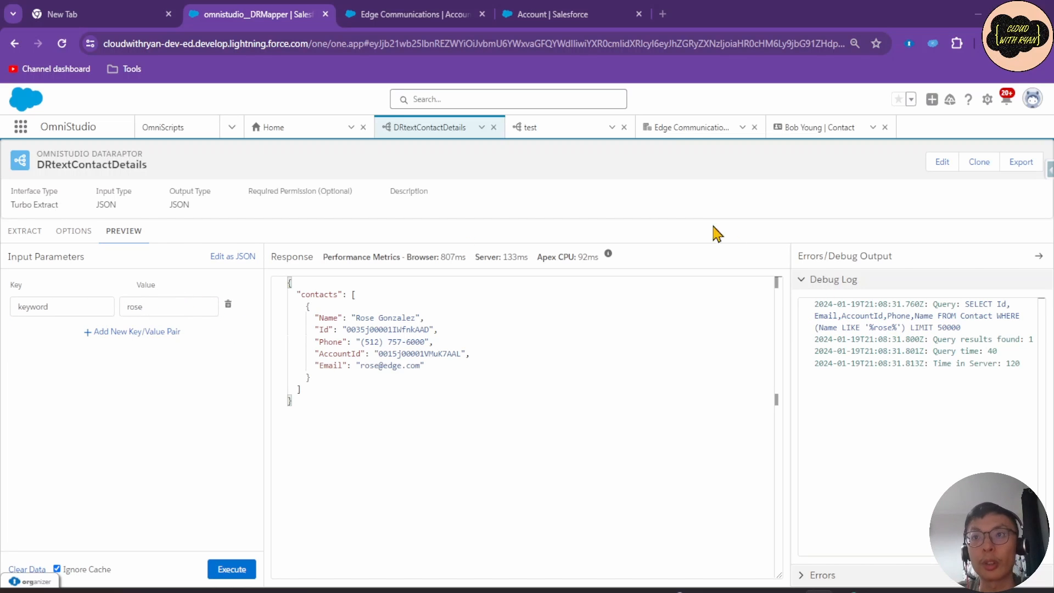
{"action": "left_click_drag", "start_coordinate": [869, 328], "coordinate": [899, 333]}
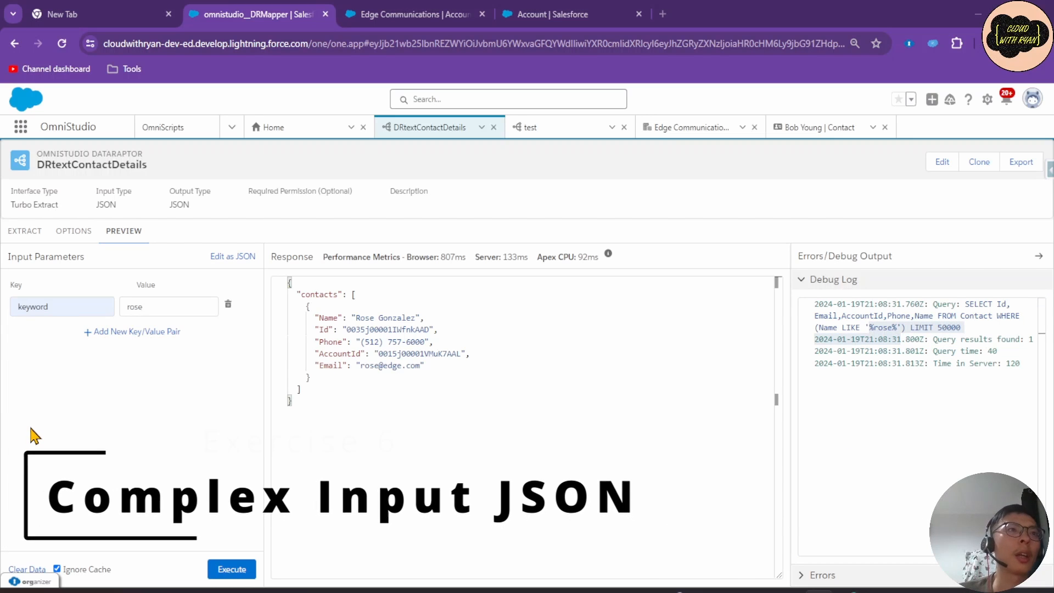
Replace the test input JSON with {"Searchbar": {"keyword": "rose"}}.
{"action": "left_click", "coordinate": [229, 258]}
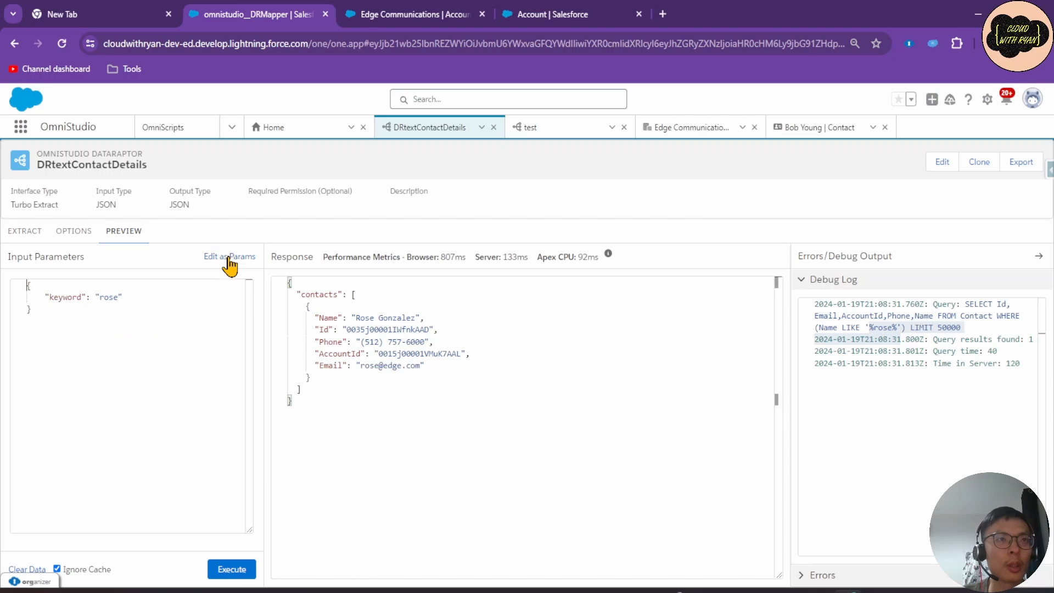
{"action": "key", "text": "ctrl+a"}
{"action": "type", "text": "{     \"Searchbar\": {         \"keyword\": \"rose\"     } }"}
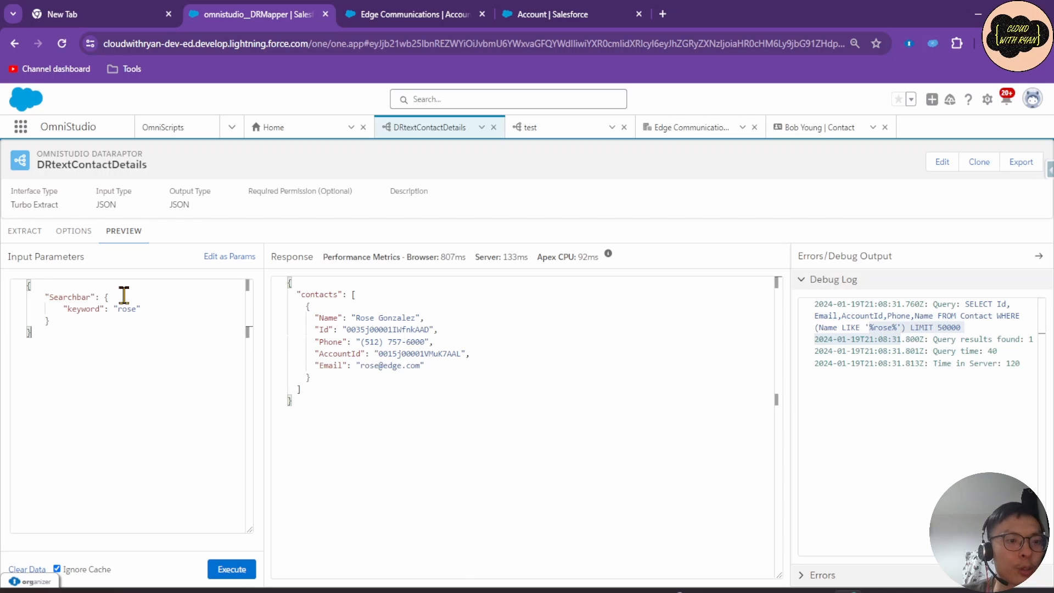
Review the nested keyword block and rerun the test, which returns a no-valid-data error.
{"action": "left_click_drag", "start_coordinate": [44, 296], "coordinate": [110, 297]}
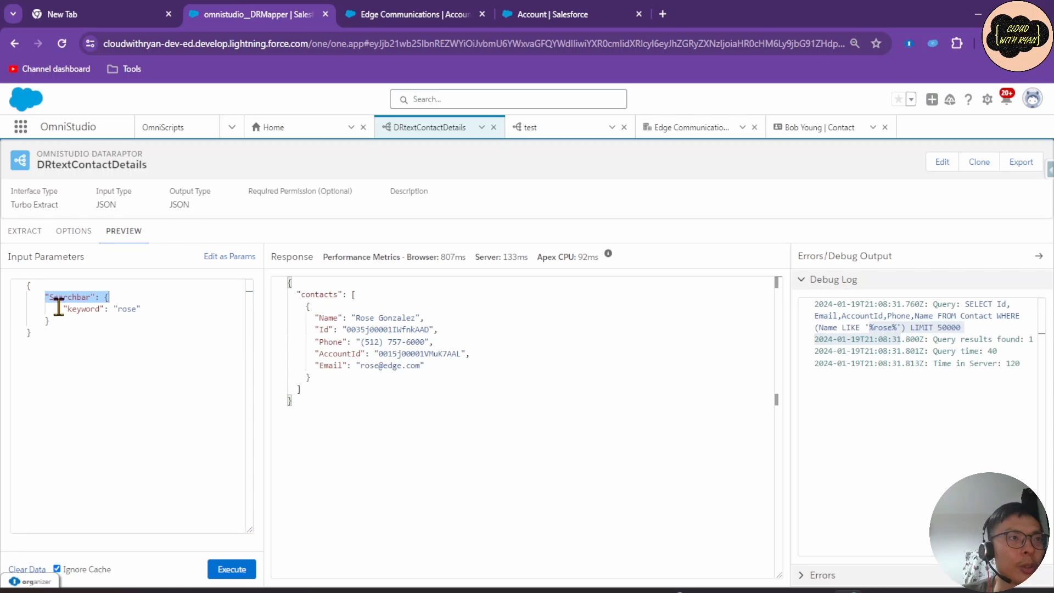
{"action": "left_click", "coordinate": [95, 348]}
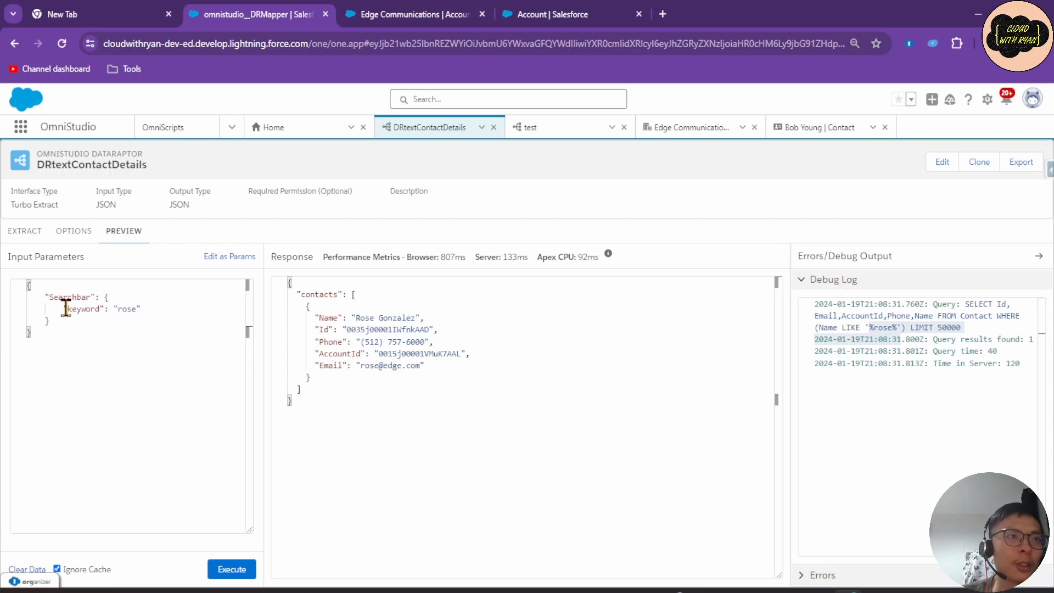
{"action": "left_click_drag", "start_coordinate": [62, 308], "coordinate": [156, 309]}
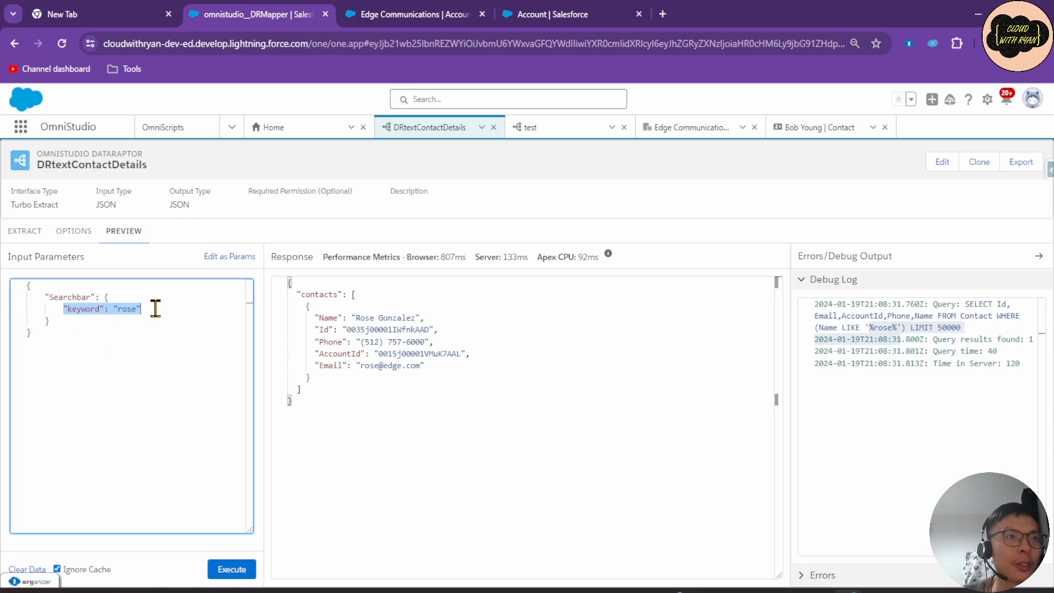
{"action": "left_click", "coordinate": [85, 353]}
{"action": "left_click_drag", "start_coordinate": [112, 297], "coordinate": [143, 309]}
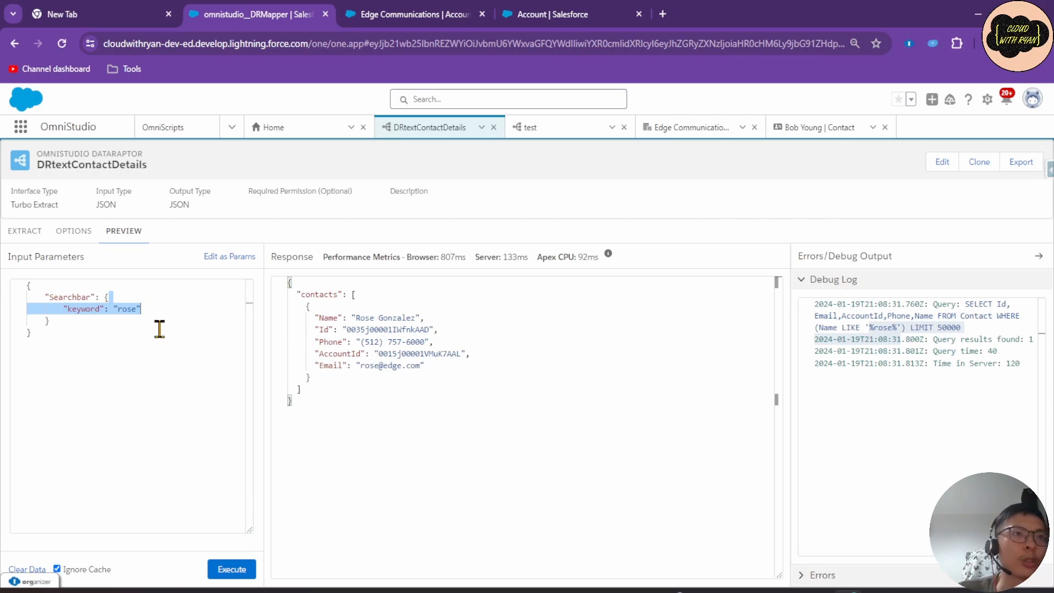
{"action": "left_click", "coordinate": [159, 328]}
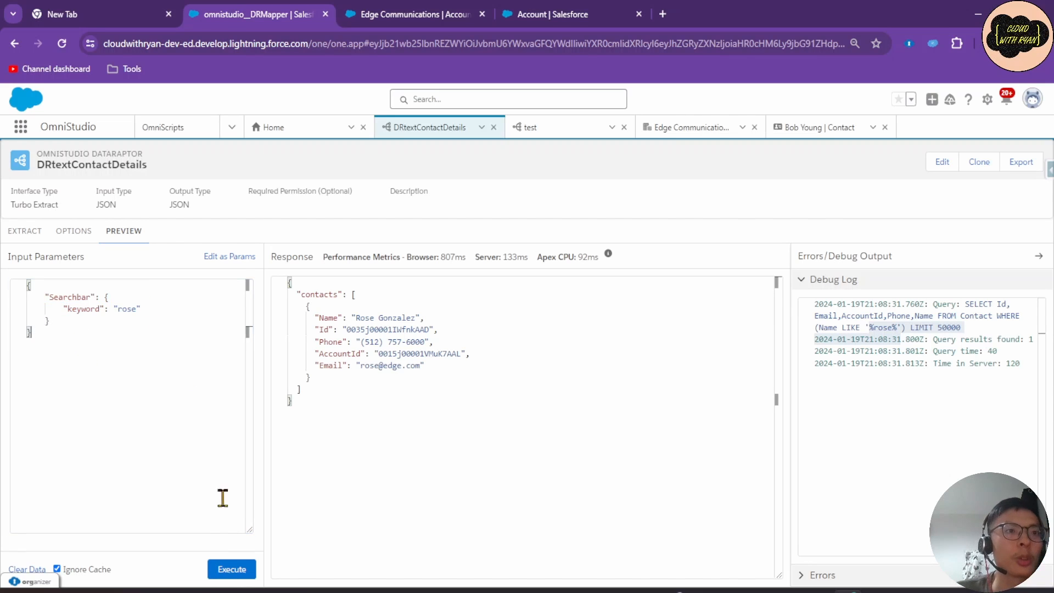
{"action": "left_click", "coordinate": [233, 571]}
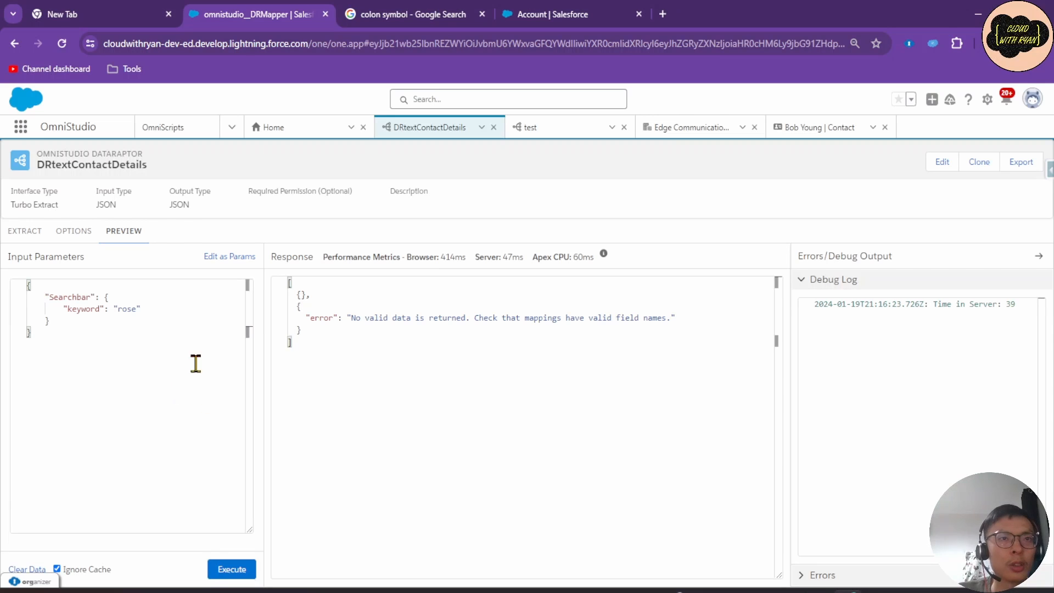
{"action": "left_click", "coordinate": [25, 231]}
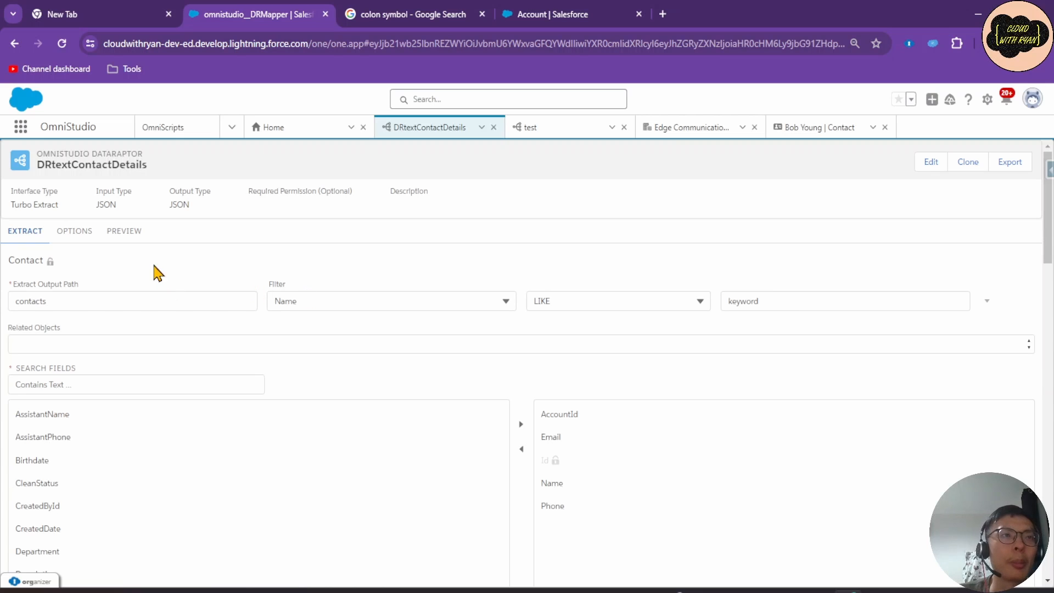
{"action": "left_click", "coordinate": [131, 245]}
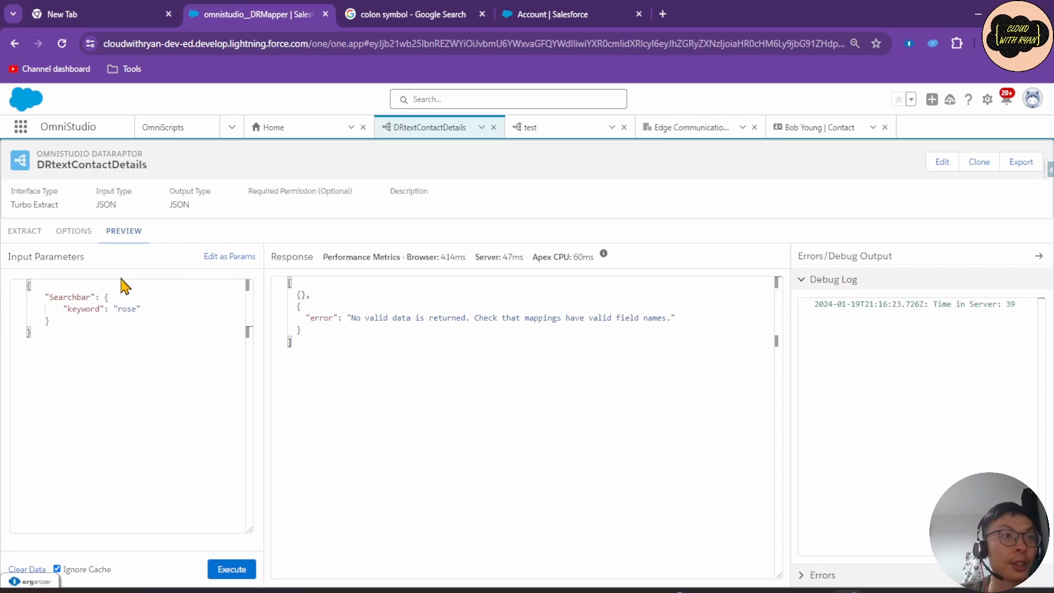
{"action": "left_click", "coordinate": [27, 233]}
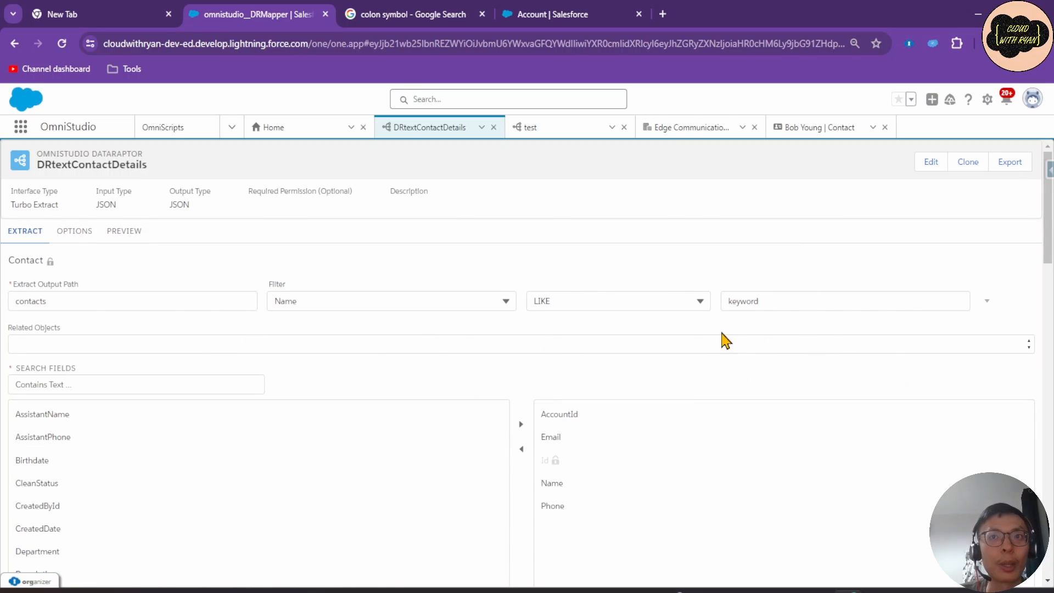
{"action": "left_click", "coordinate": [124, 231]}
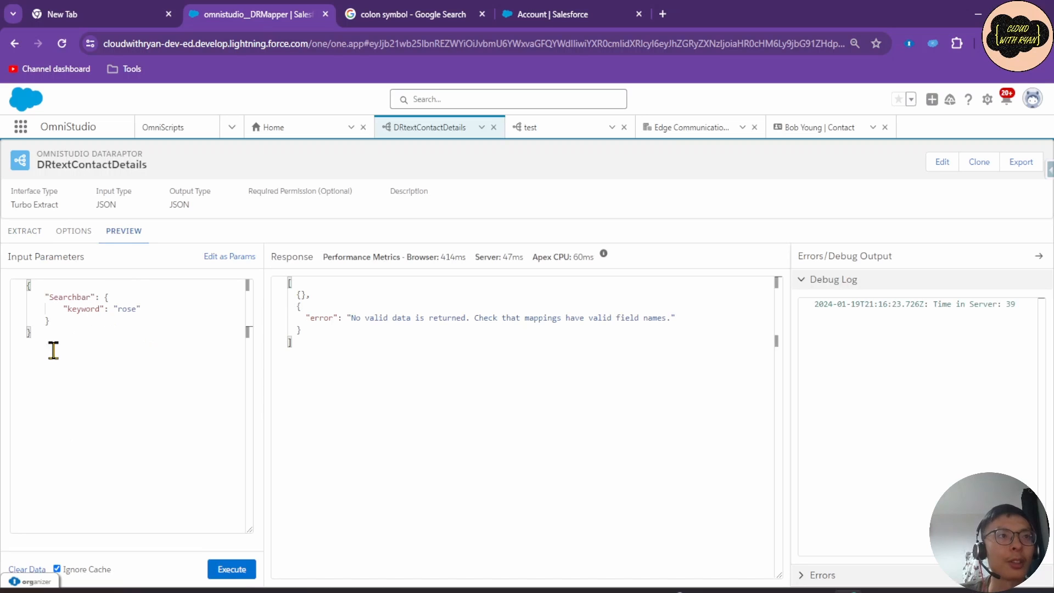
{"action": "double_click", "coordinate": [73, 296]}
{"action": "key", "text": "ctrl+c"}
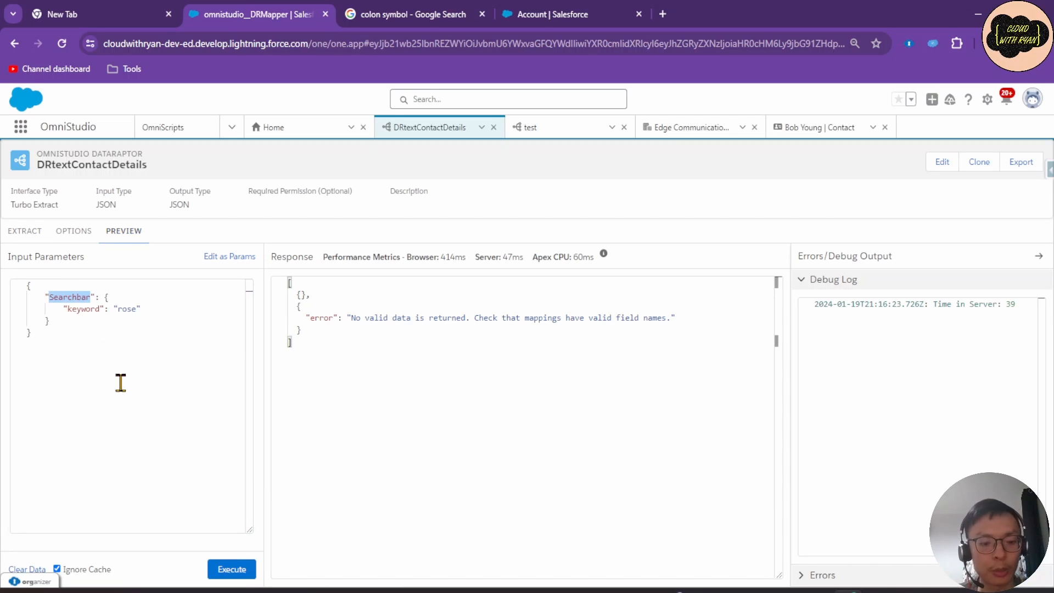
Change the Name filter value to Searchbar.keyword and run the preview.
{"action": "left_click", "coordinate": [26, 231]}
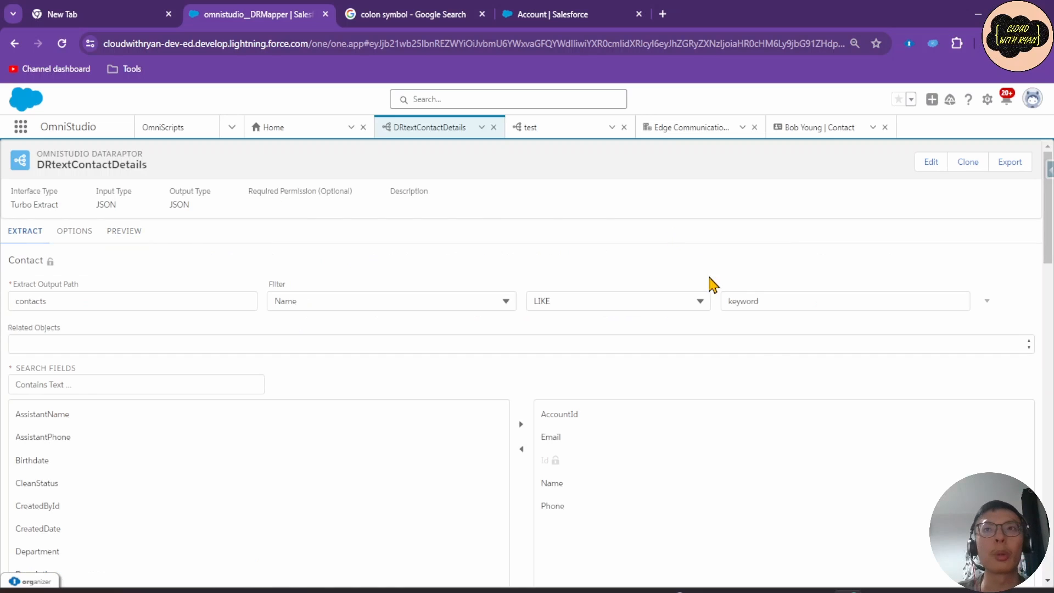
{"action": "left_click", "coordinate": [727, 299]}
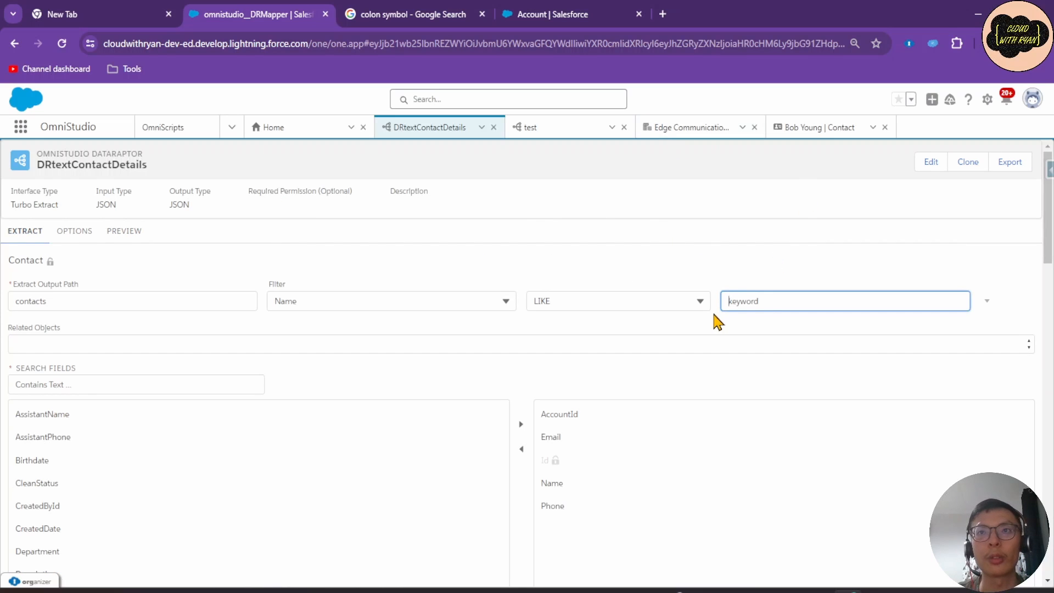
{"action": "key", "text": "ctrl+v"}
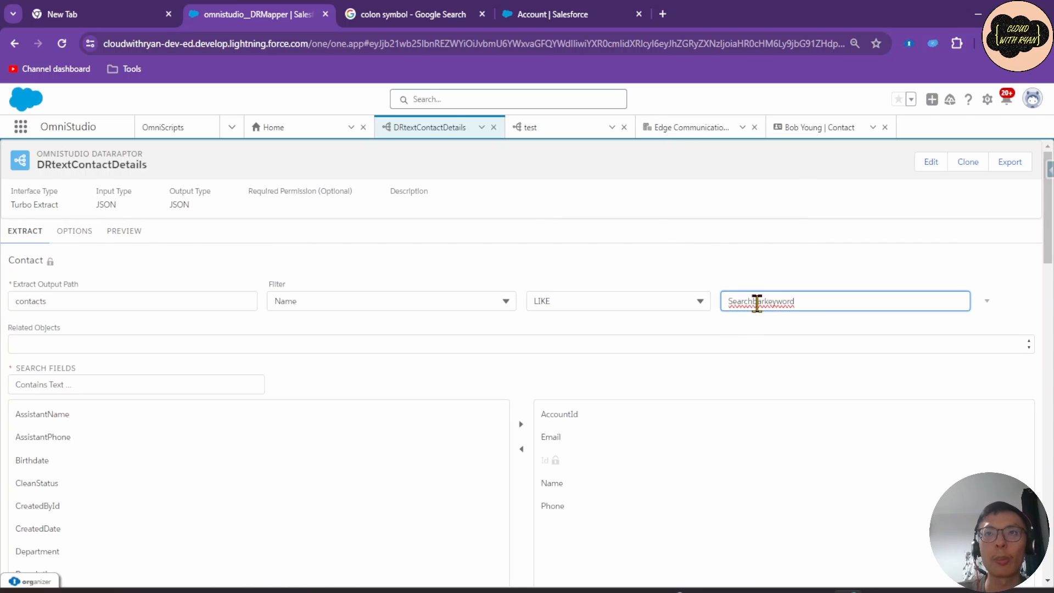
{"action": "left_click", "coordinate": [132, 232]}
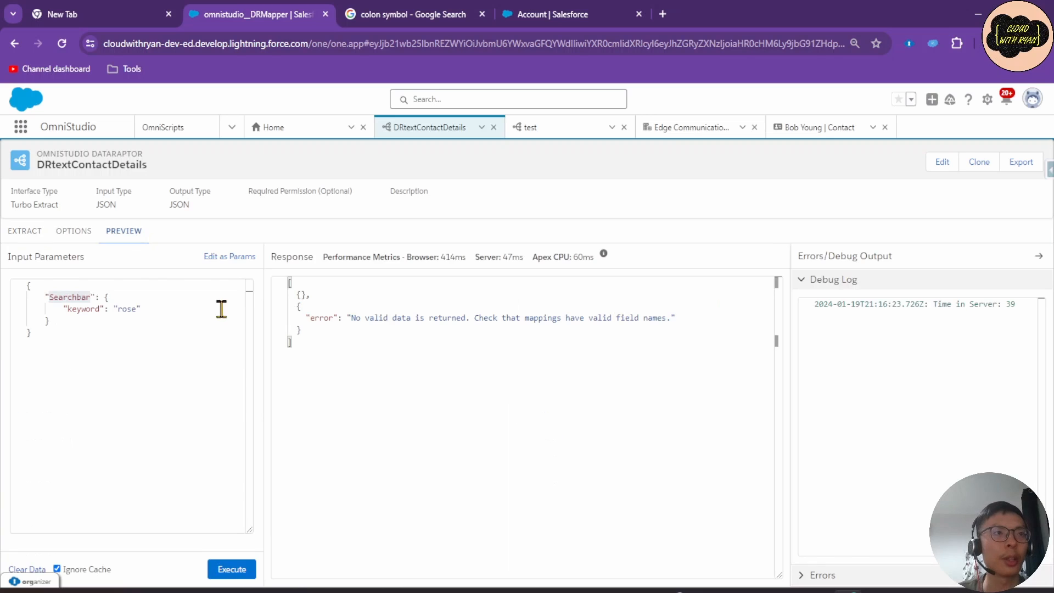
{"action": "left_click", "coordinate": [232, 569]}
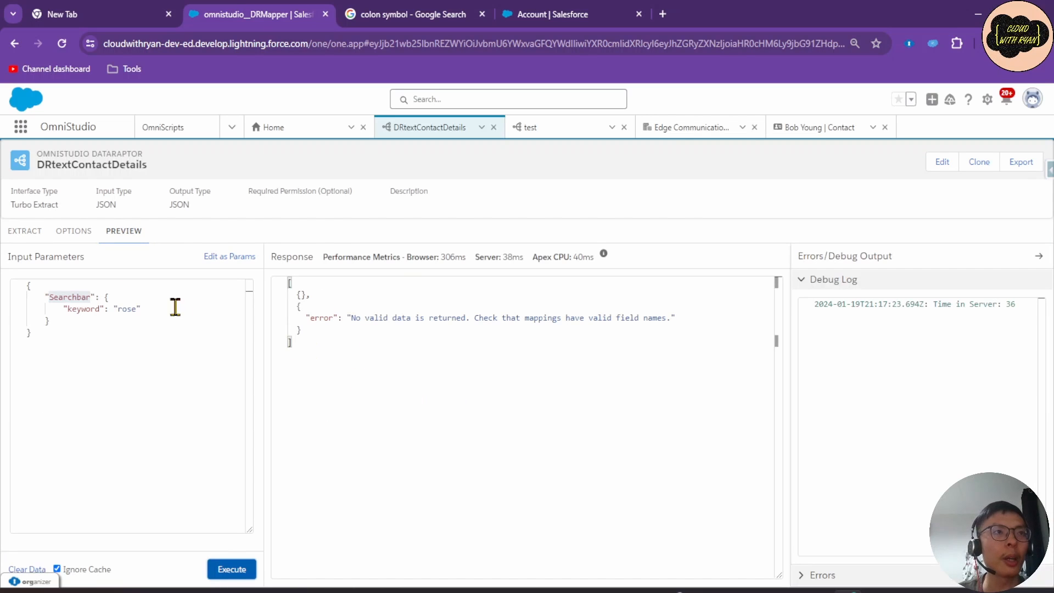
Remove a stray character from the filter value and rerun the preview to get the matching contact.
{"action": "left_click", "coordinate": [28, 235]}
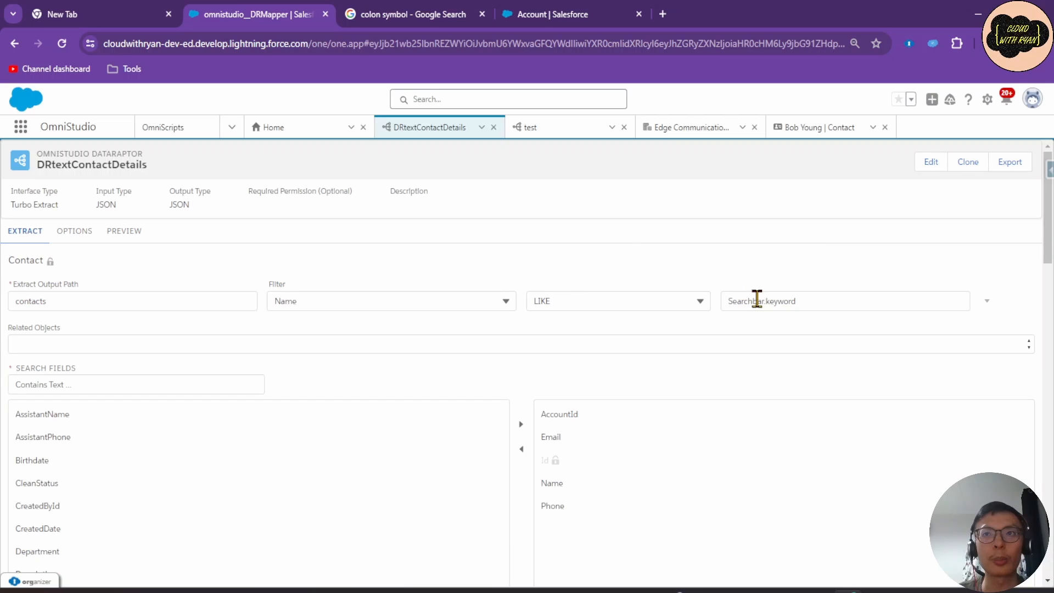
{"action": "left_click", "coordinate": [766, 300]}
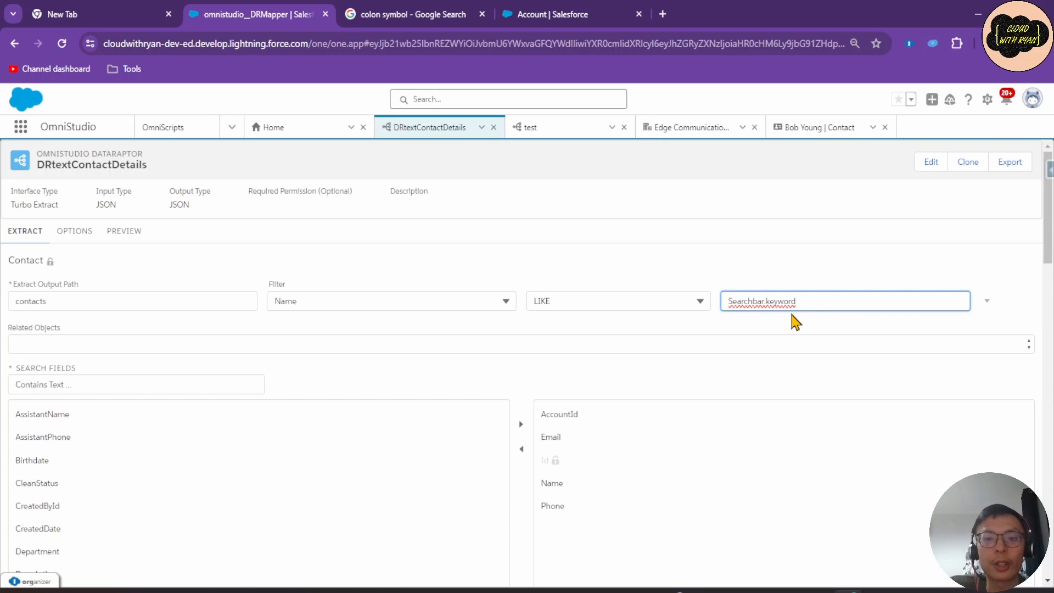
{"action": "key", "text": "BackSpace"}
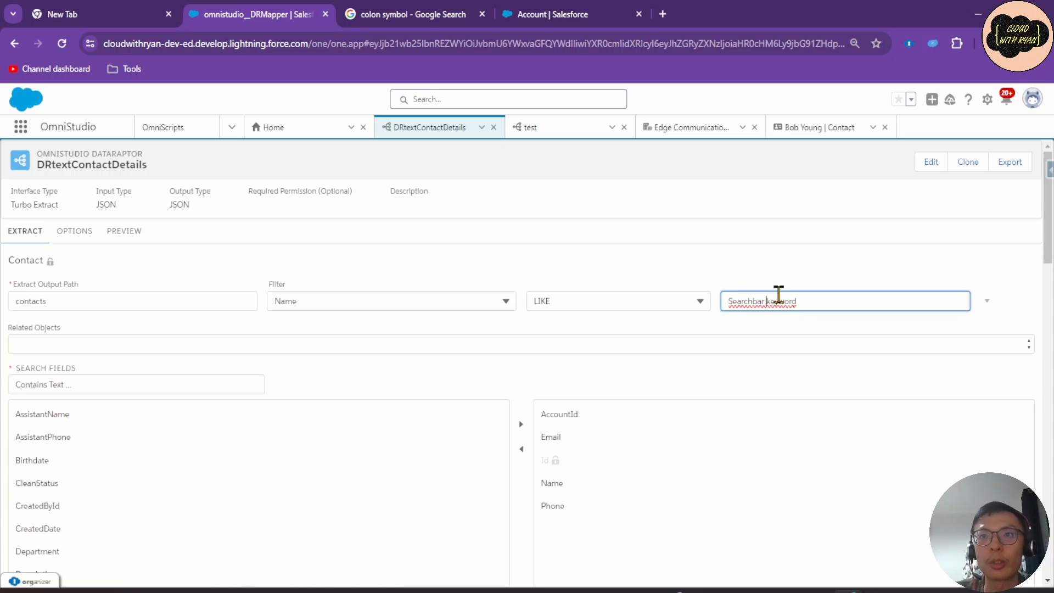
{"action": "left_click", "coordinate": [125, 231]}
{"action": "left_click", "coordinate": [231, 569]}
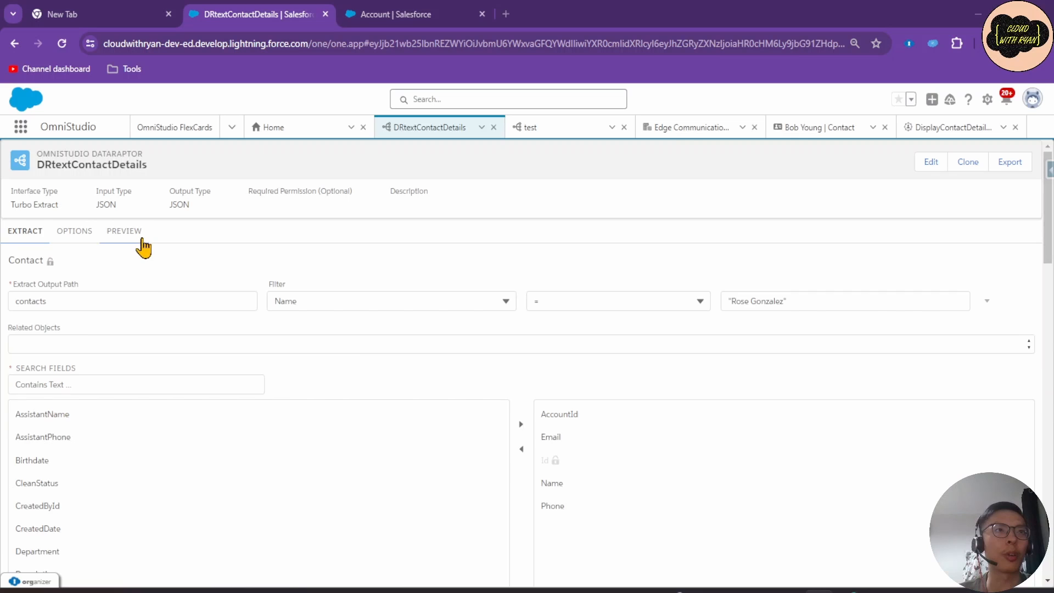
Rerun the DataRaptor preview, then start a new FlexCard from the FlexCards list.
{"action": "left_click", "coordinate": [134, 235]}
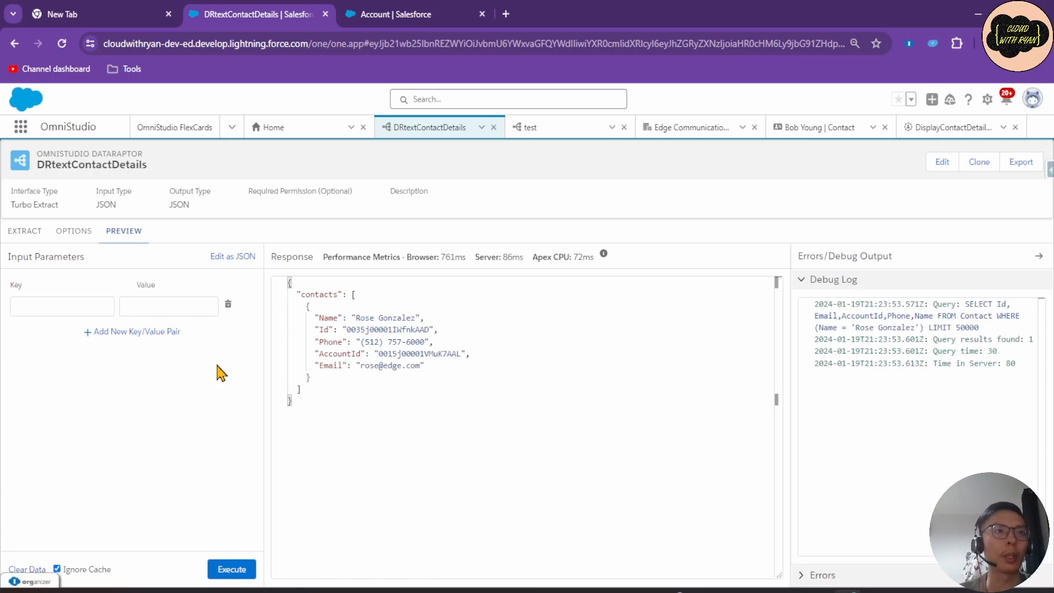
{"action": "left_click", "coordinate": [231, 569]}
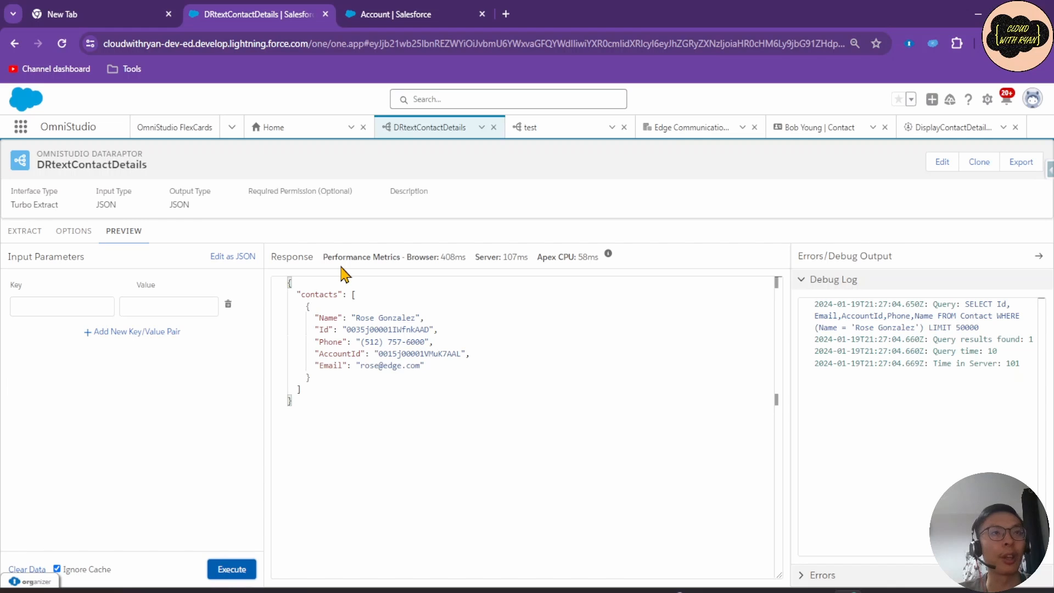
{"action": "left_click", "coordinate": [25, 231]}
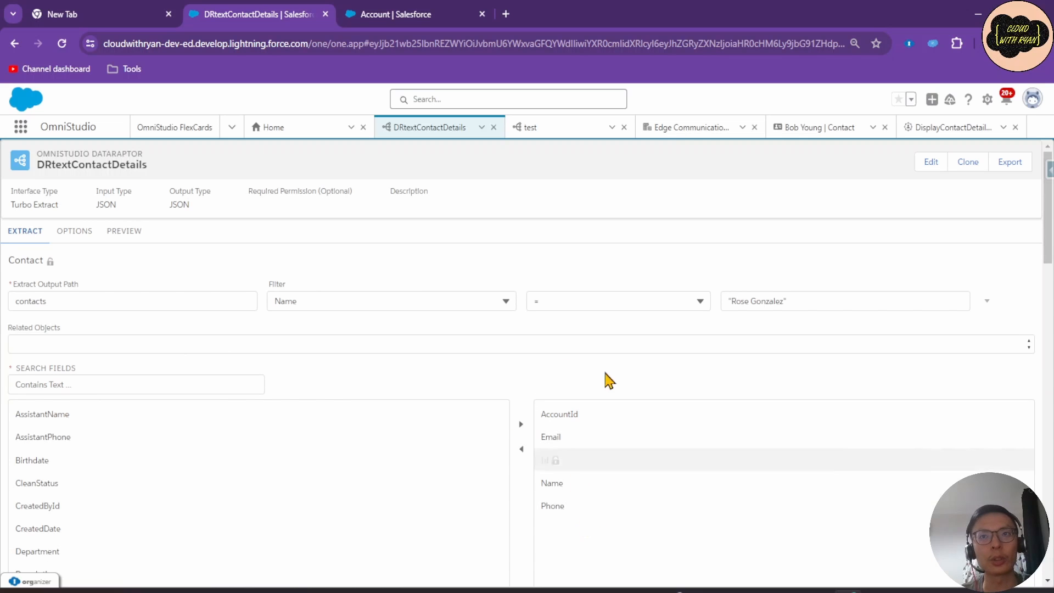
{"action": "left_click", "coordinate": [182, 137]}
{"action": "left_click", "coordinate": [860, 163]}
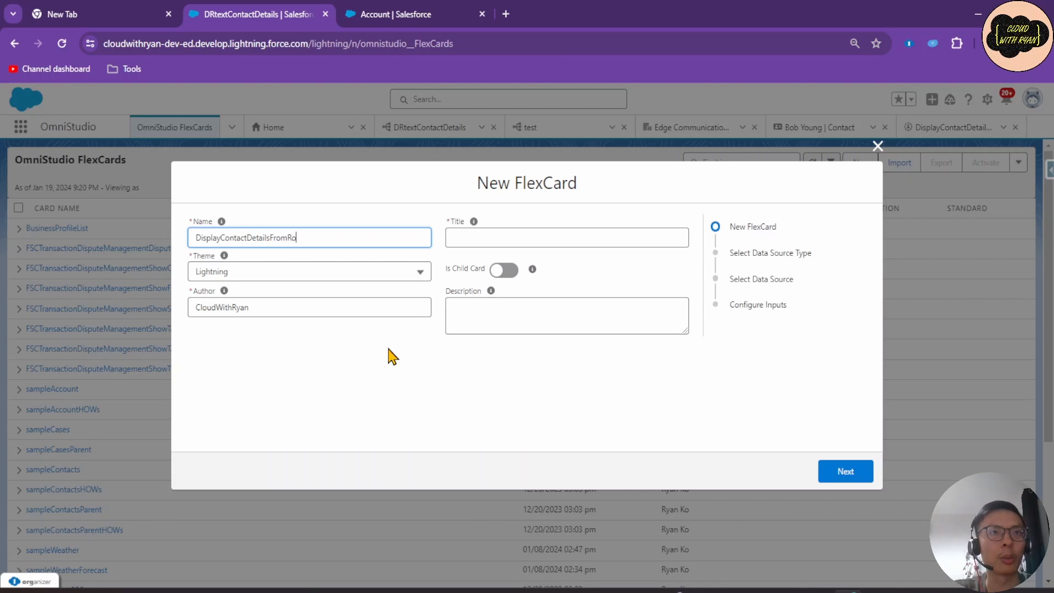
Finish the name DisplayContactDetailsFromRoss and copy its title into the description.
{"action": "key", "text": "Tab"}
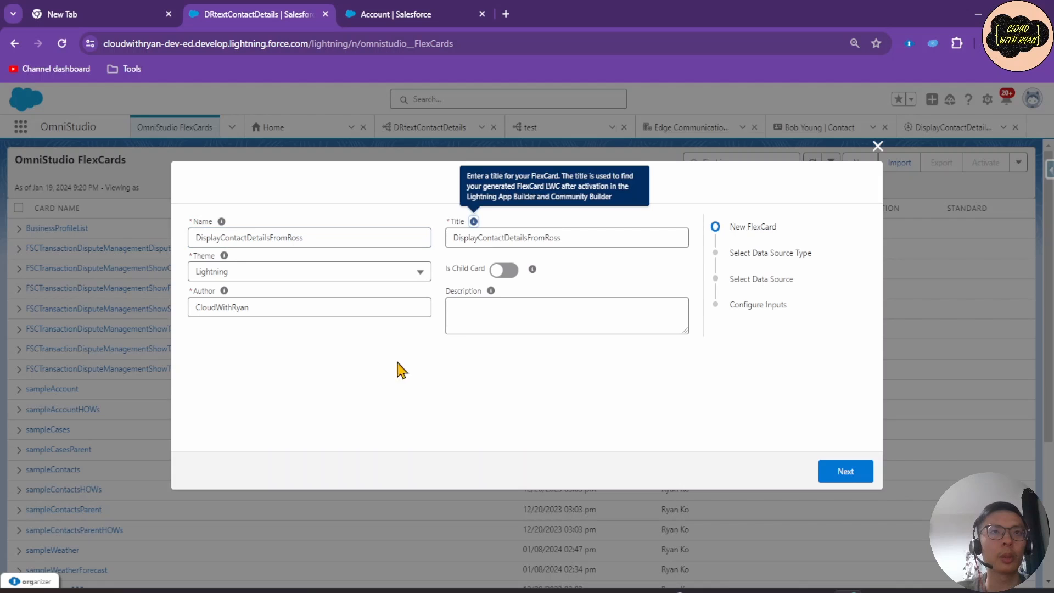
{"action": "left_click", "coordinate": [489, 320]}
{"action": "double_click", "coordinate": [583, 238]}
{"action": "key", "text": "ctrl+c"}
{"action": "left_click", "coordinate": [489, 313]}
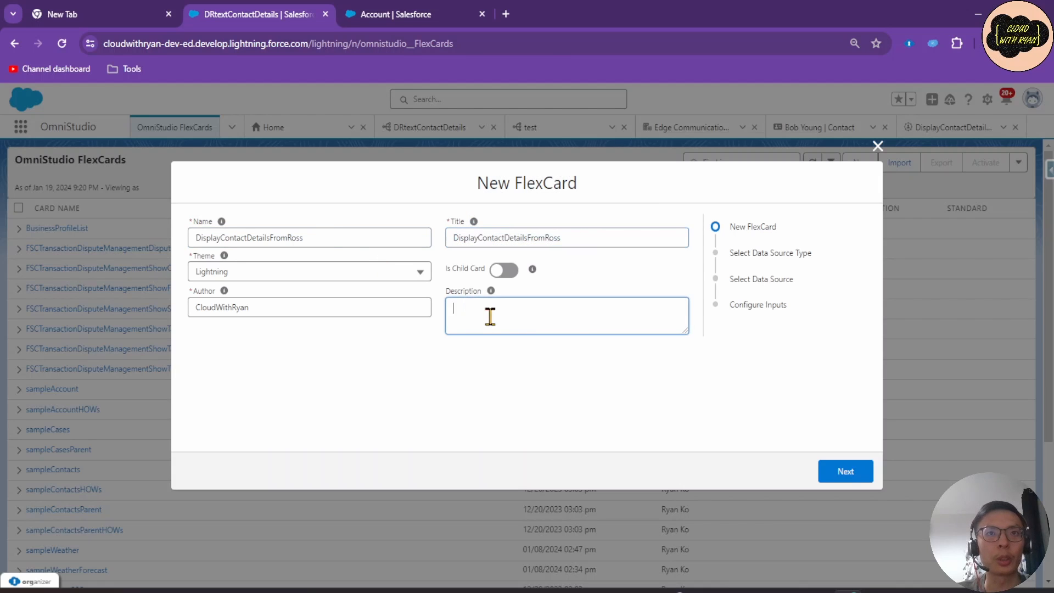
{"action": "key", "text": "ctrl+v"}
Choose DataRaptor DRtextContactDetails as the data source and save the new FlexCard.
{"action": "left_click", "coordinate": [846, 472]}
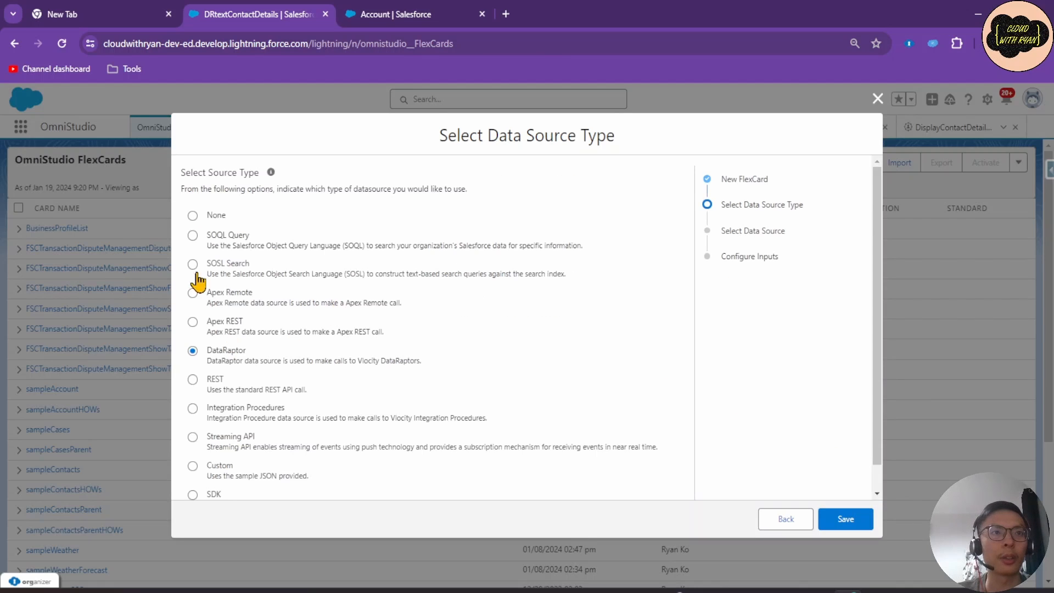
{"action": "left_click", "coordinate": [196, 217]}
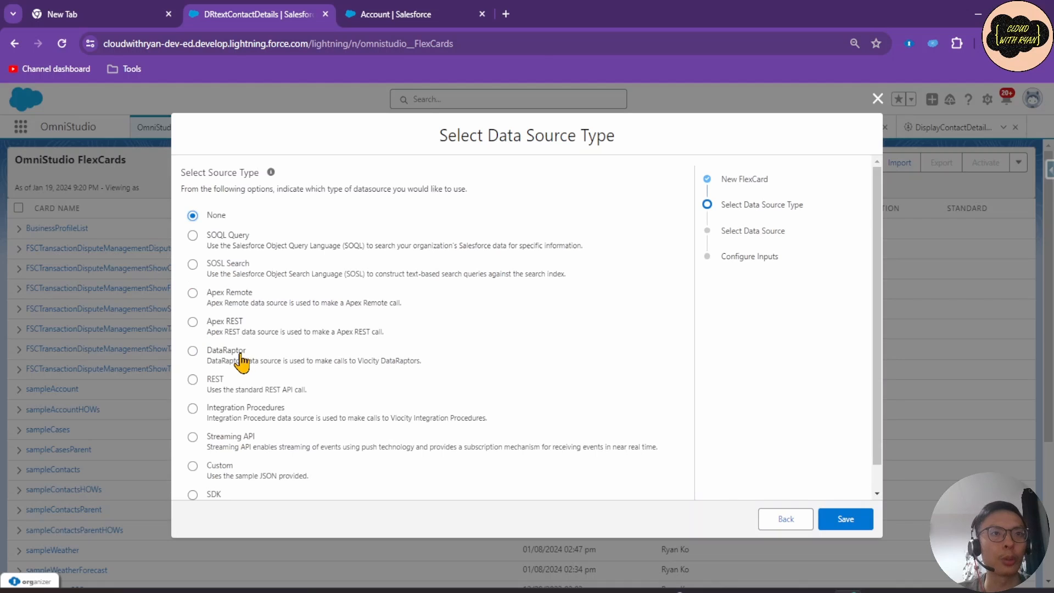
{"action": "left_click", "coordinate": [235, 353]}
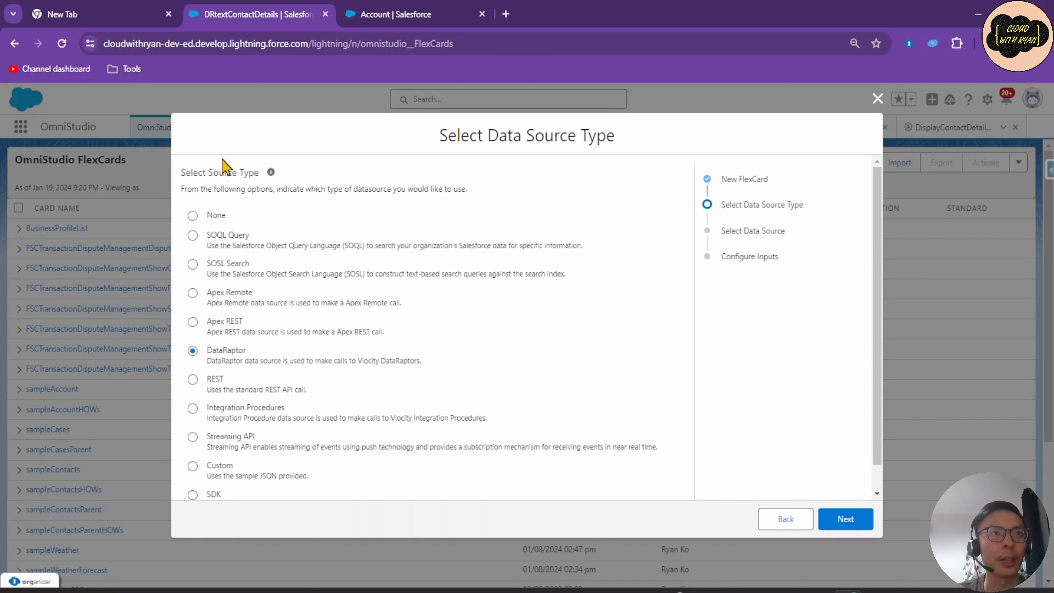
{"action": "left_click", "coordinate": [845, 519]}
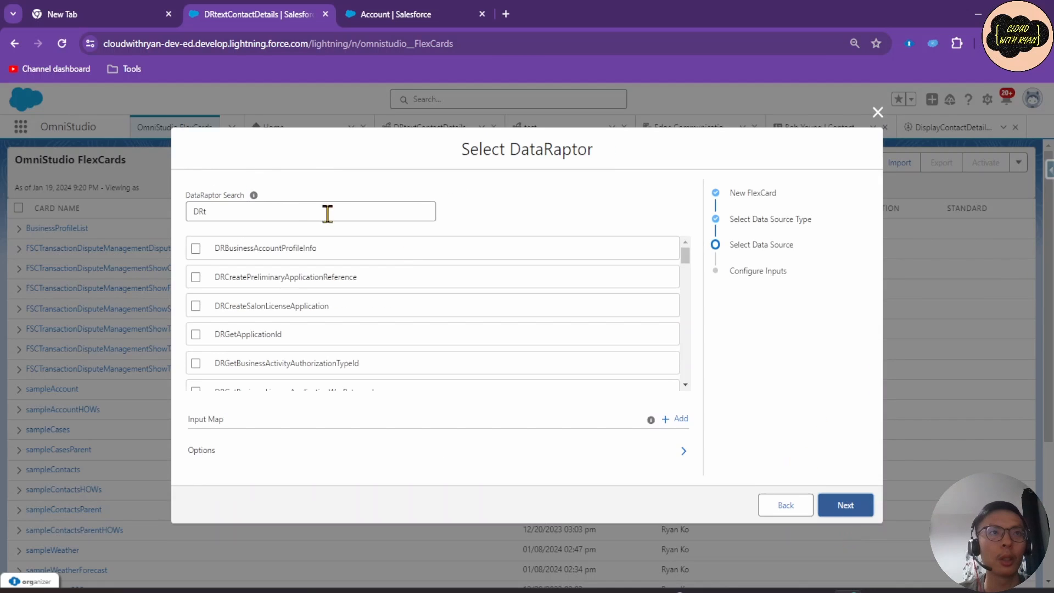
{"action": "left_click", "coordinate": [296, 214]}
{"action": "type", "text": "t"}
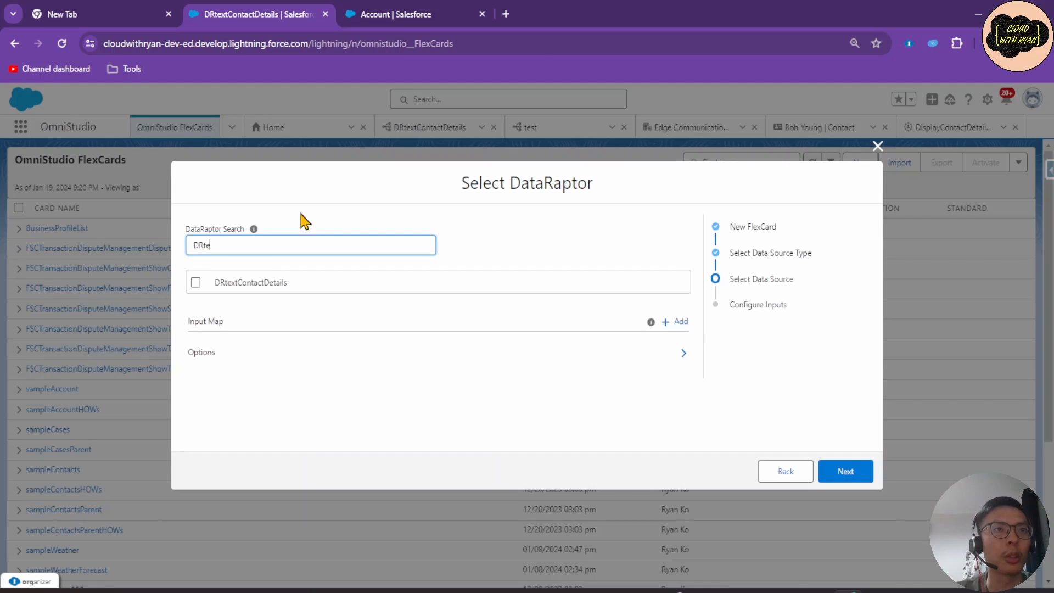
{"action": "left_click", "coordinate": [264, 286]}
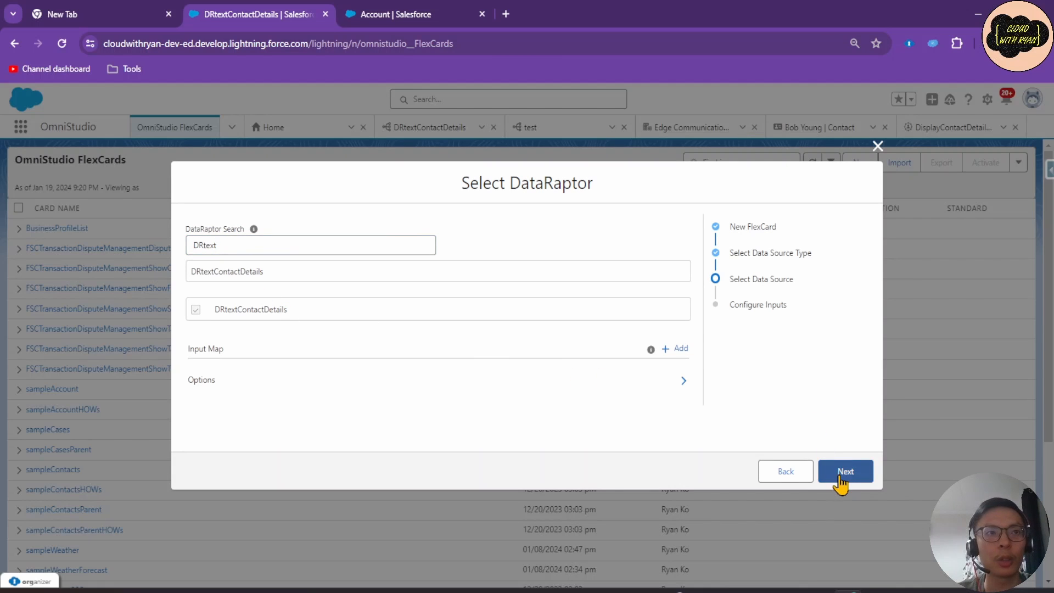
{"action": "left_click", "coordinate": [840, 477]}
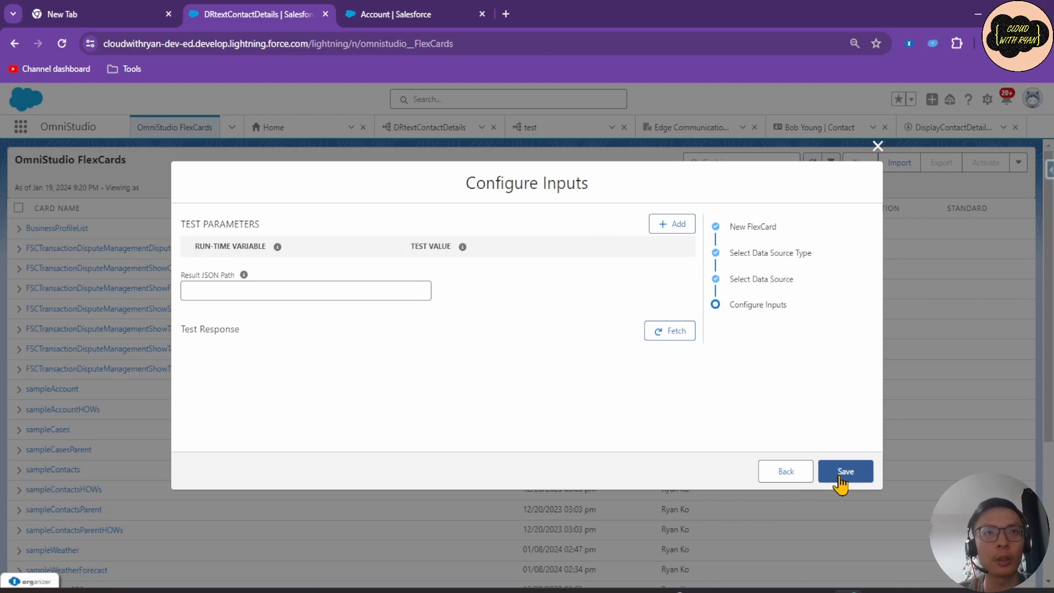
{"action": "left_click", "coordinate": [839, 477]}
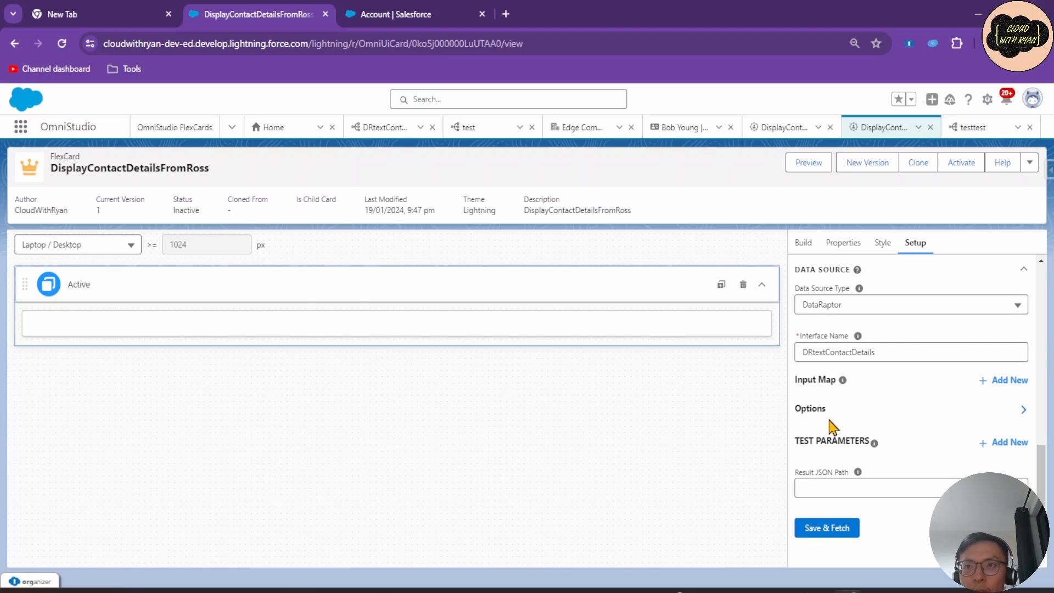
Save and fetch the DataRaptor data source, reviewing the test results as JSON.
{"action": "scroll", "coordinate": [823, 354], "scroll_direction": "up", "scroll_amount": 3}
{"action": "scroll", "coordinate": [895, 313], "scroll_direction": "down", "scroll_amount": 3}
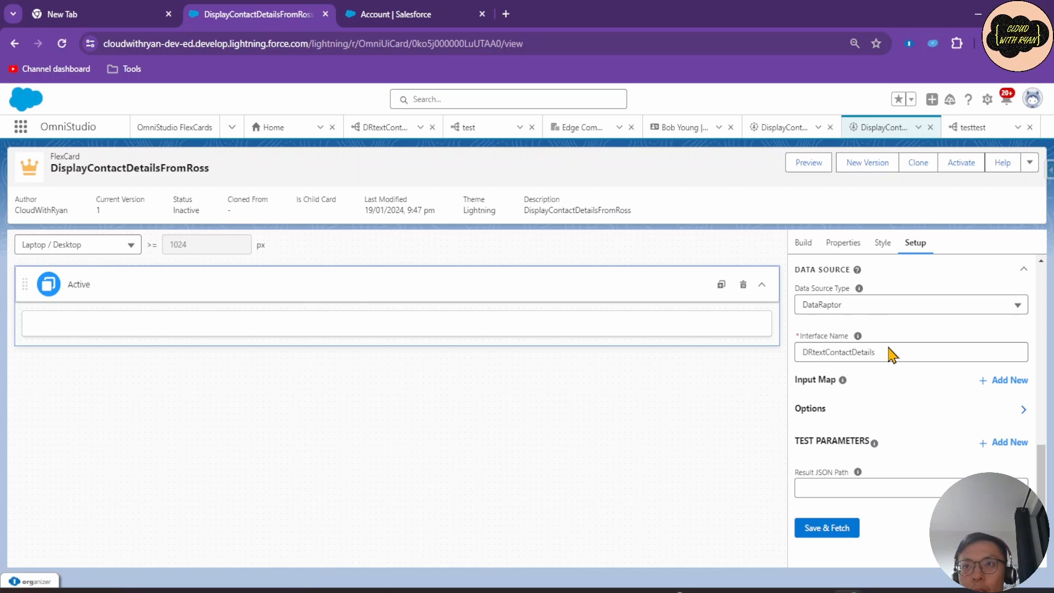
{"action": "left_click", "coordinate": [843, 527]}
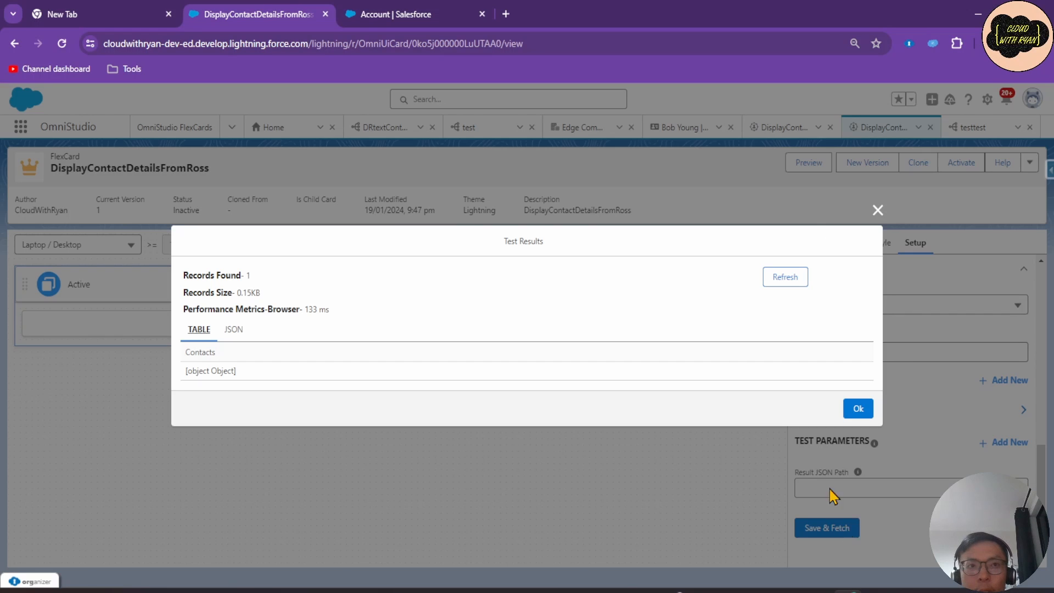
{"action": "left_click", "coordinate": [233, 329]}
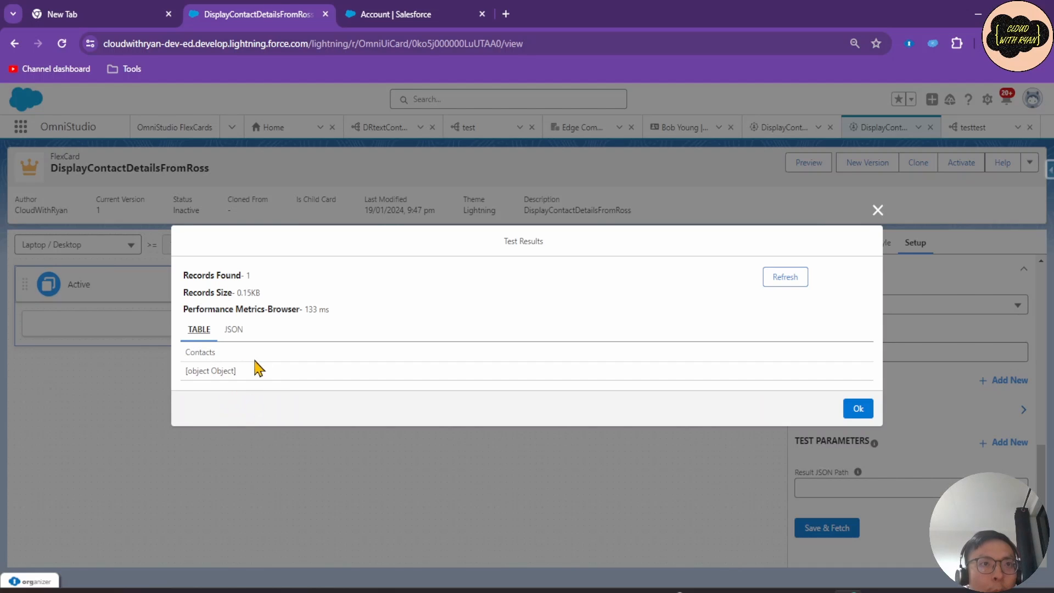
{"action": "left_click", "coordinate": [233, 329]}
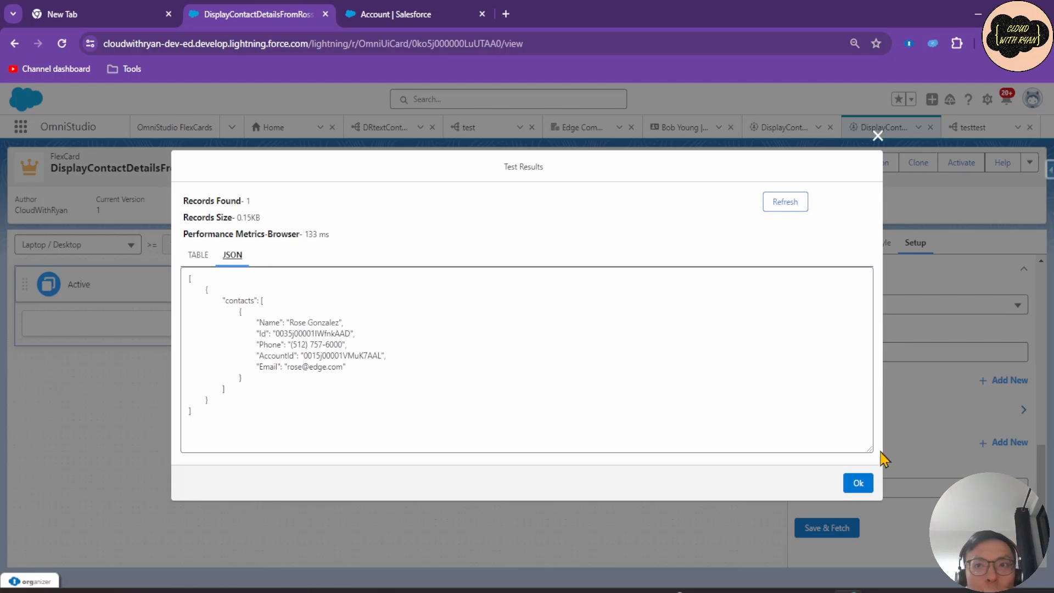
{"action": "left_click", "coordinate": [859, 482]}
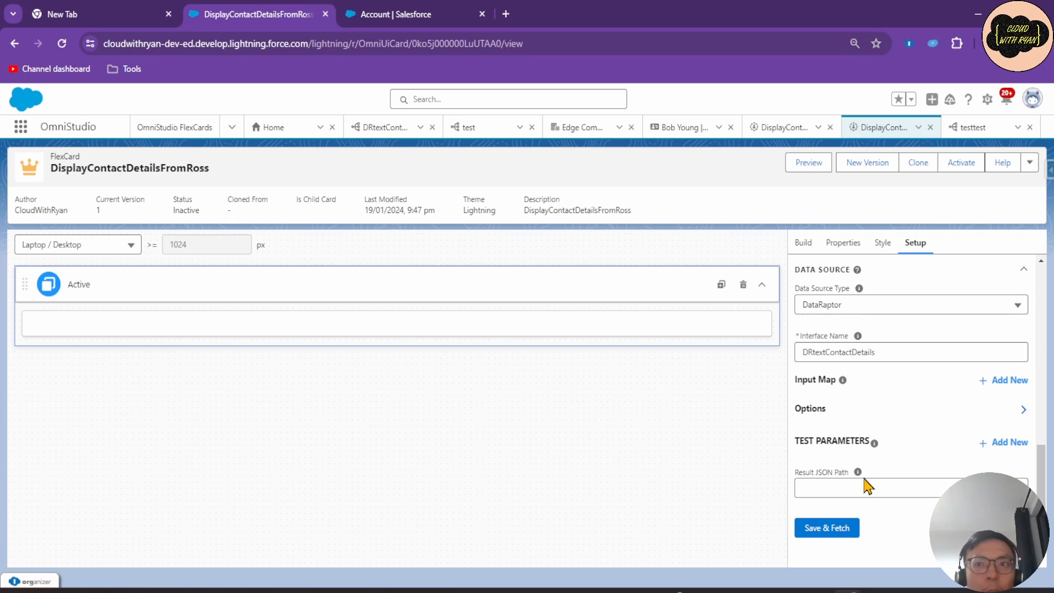
Correct the Result JSON Path to [0]["contacts"], refetch, and dismiss the results.
{"action": "left_click", "coordinate": [825, 488]}
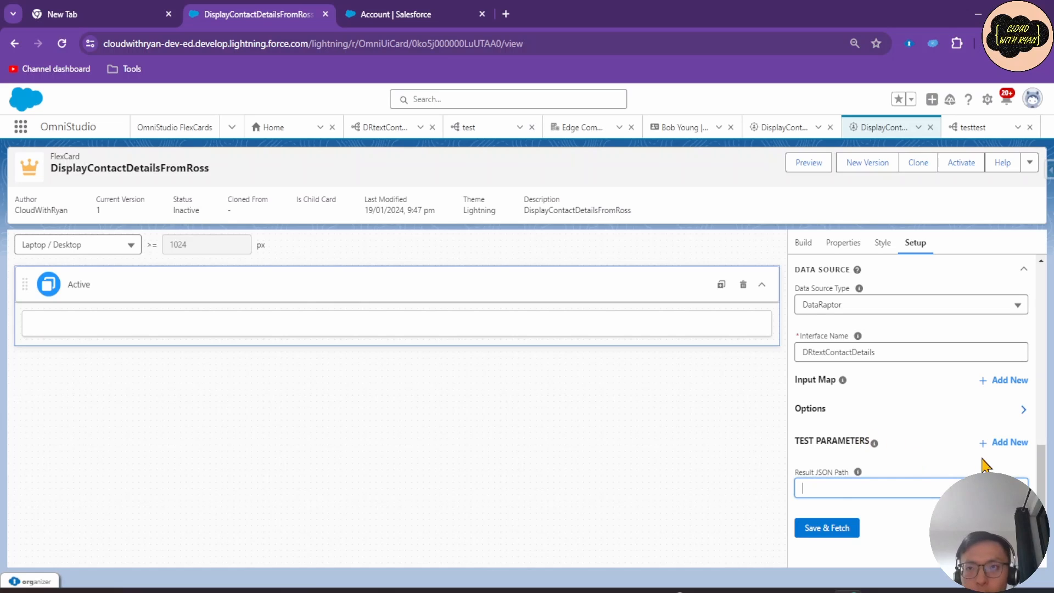
{"action": "type", "text": "]"}
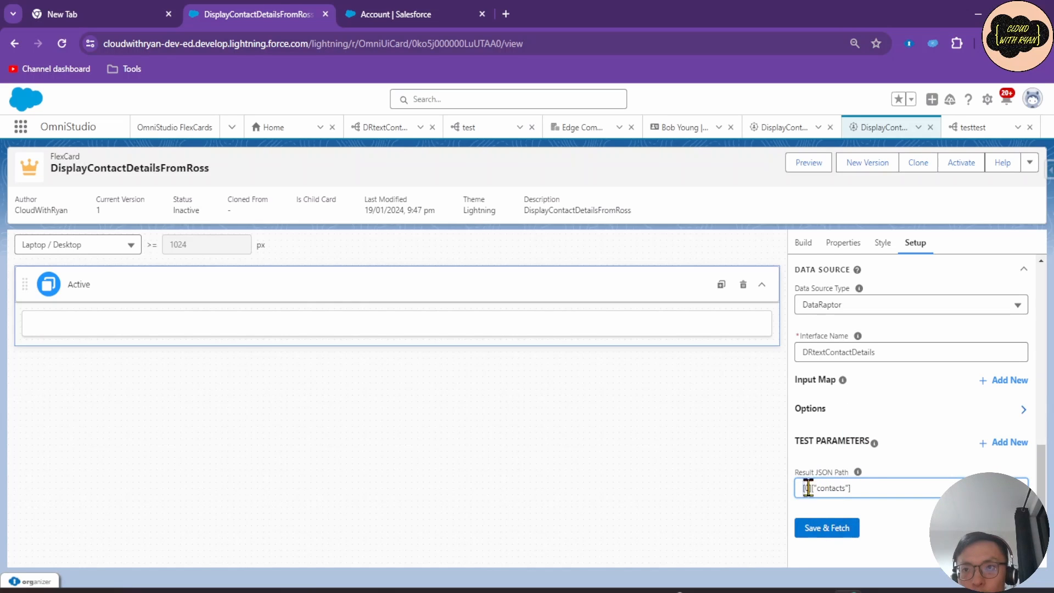
{"action": "left_click", "coordinate": [828, 529]}
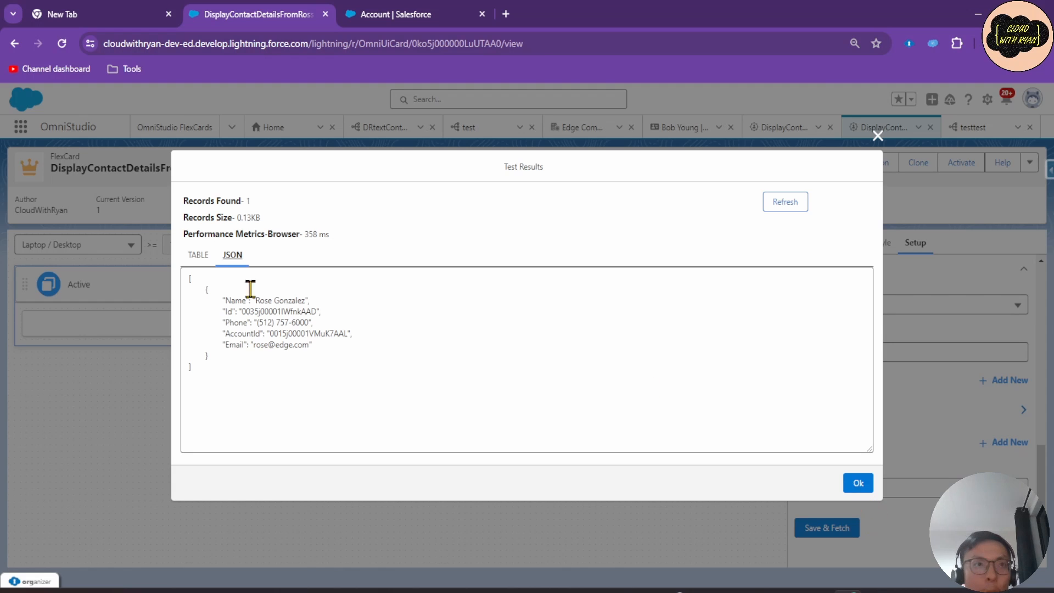
{"action": "left_click", "coordinate": [207, 263]}
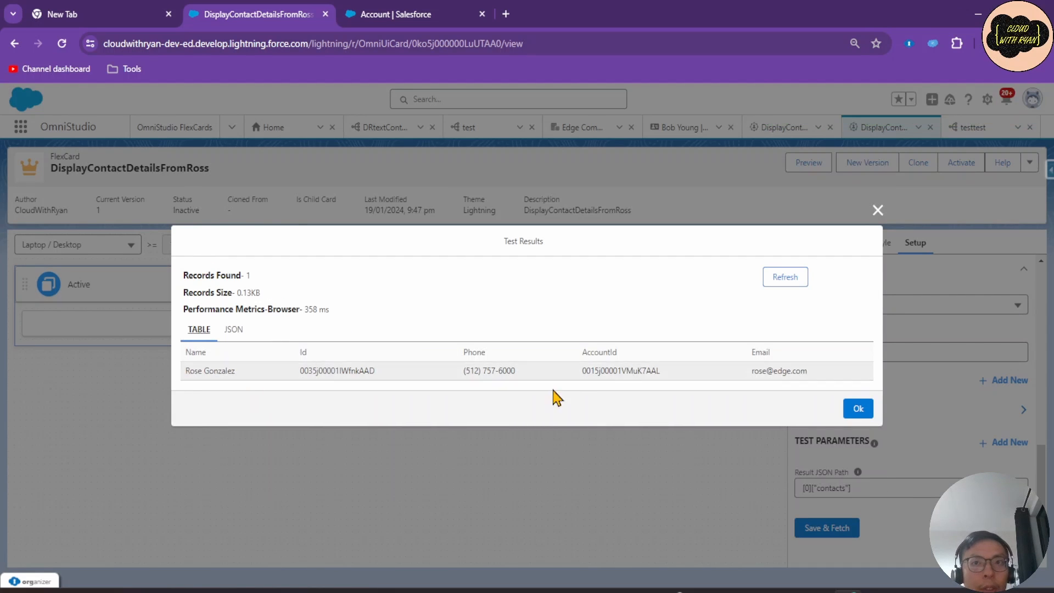
{"action": "left_click", "coordinate": [854, 411]}
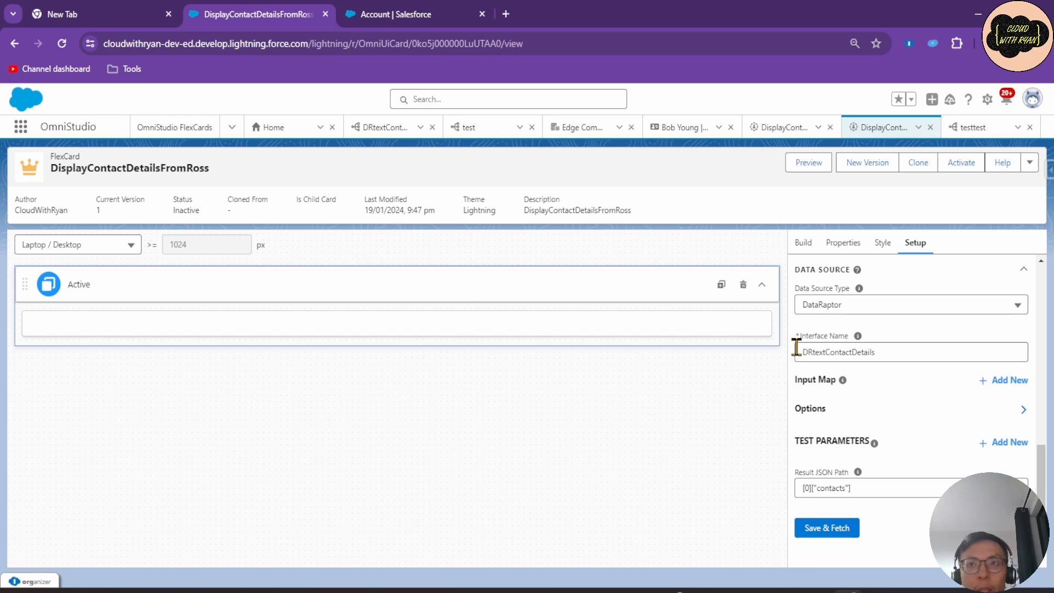
Drag the AccountId, Email, Id, Name and Phone fields onto the card in order.
{"action": "left_click", "coordinate": [807, 245]}
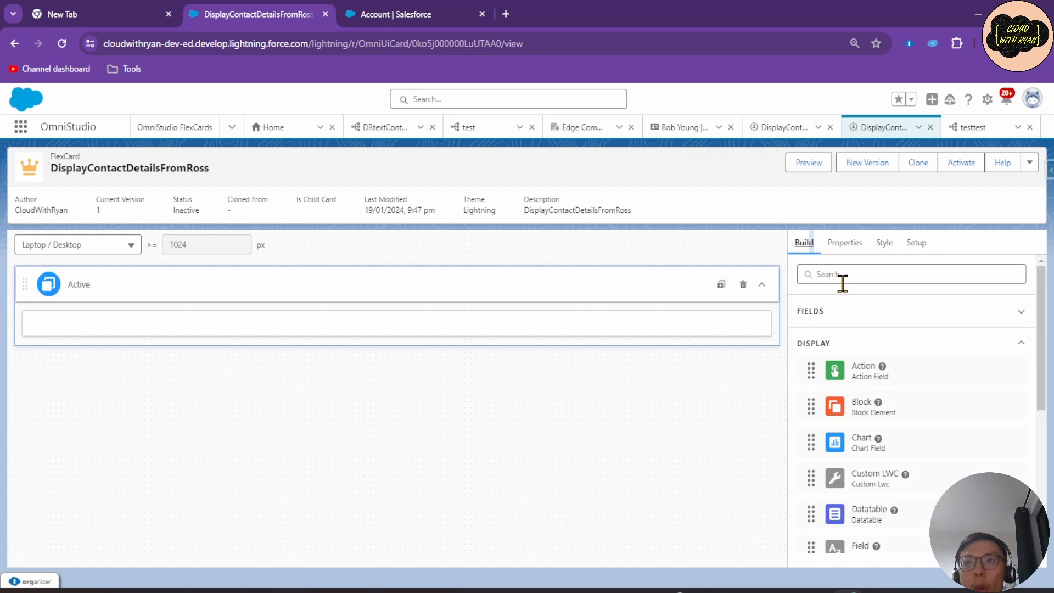
{"action": "left_click", "coordinate": [812, 316]}
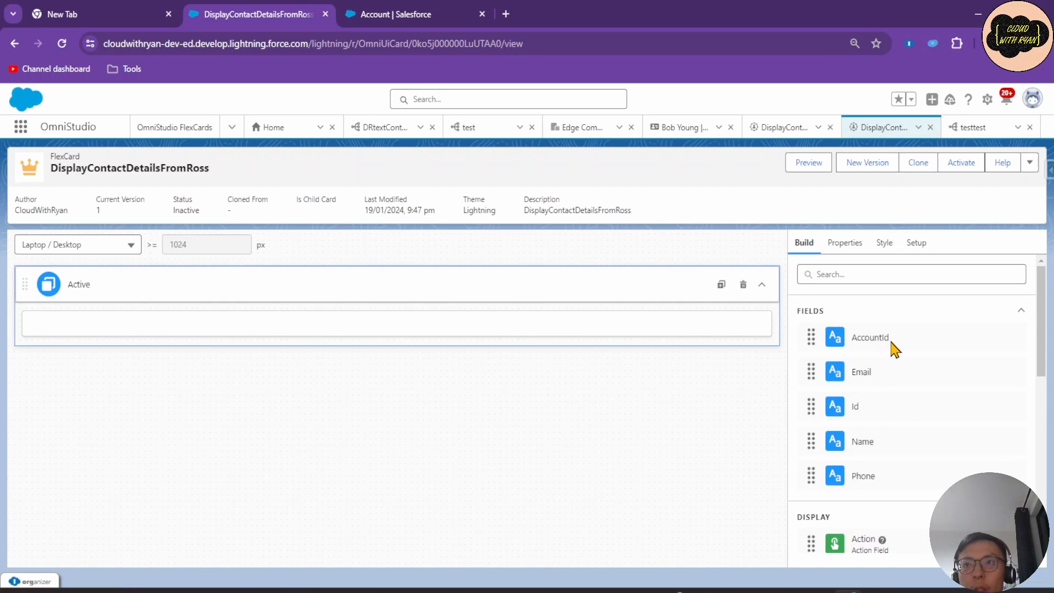
{"action": "left_click_drag", "start_coordinate": [892, 345], "coordinate": [614, 328]}
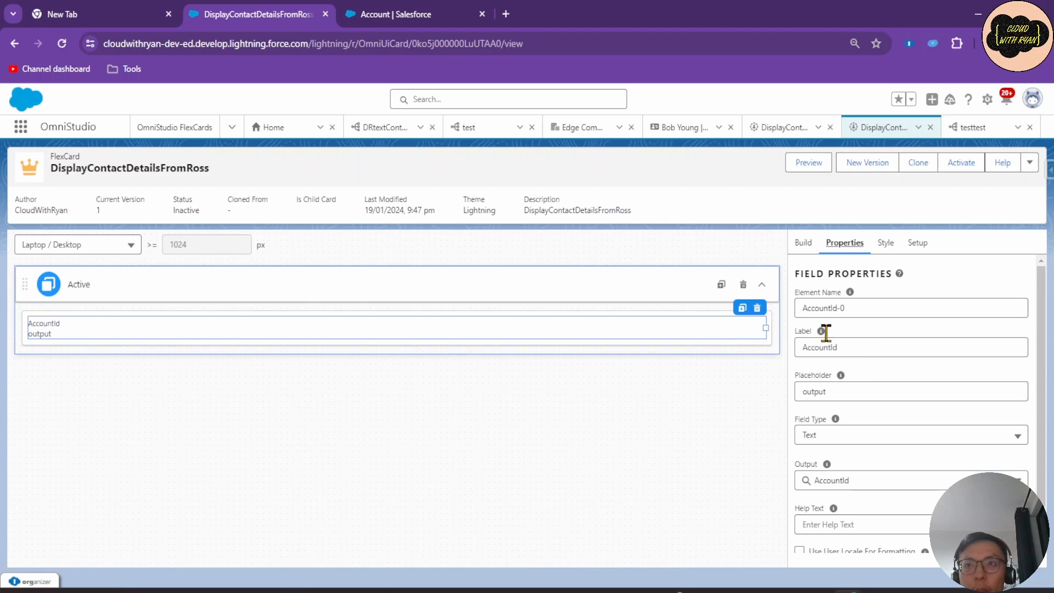
{"action": "left_click", "coordinate": [803, 245]}
{"action": "left_click_drag", "start_coordinate": [875, 375], "coordinate": [559, 344]}
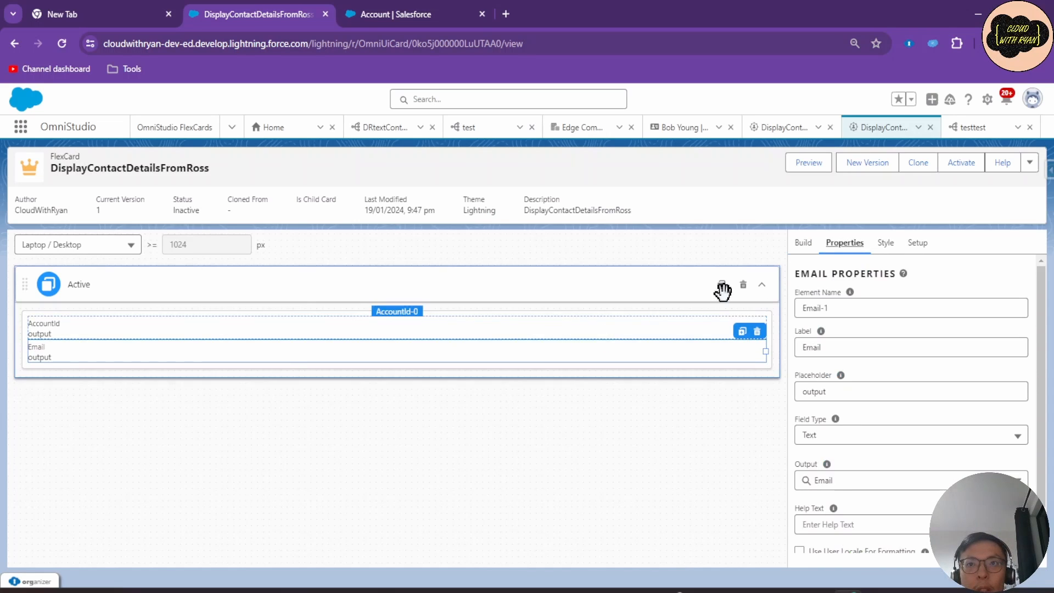
{"action": "left_click", "coordinate": [804, 243]}
{"action": "left_click_drag", "start_coordinate": [875, 416], "coordinate": [672, 366]}
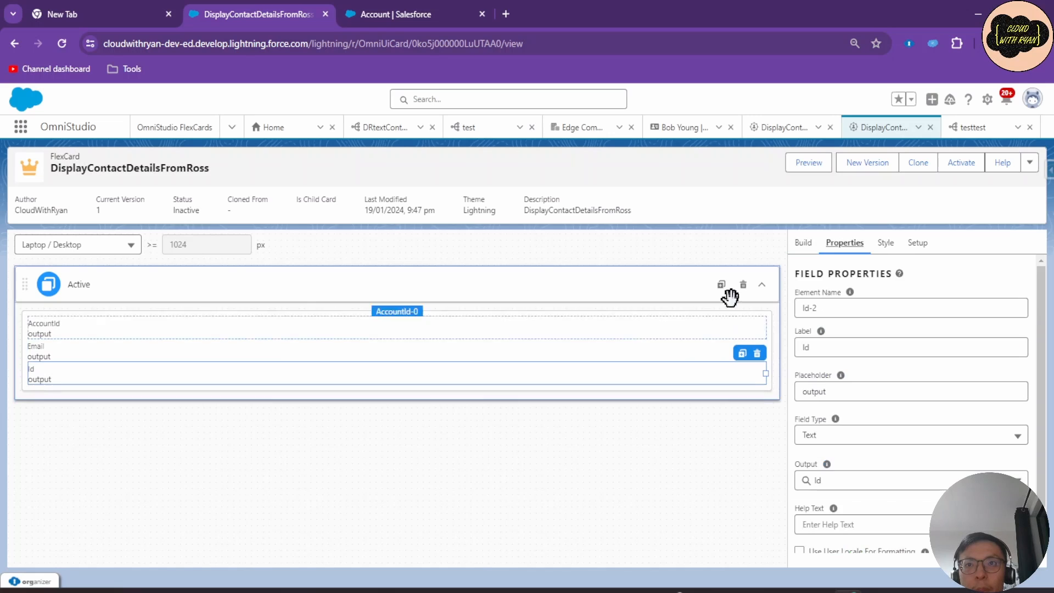
{"action": "left_click", "coordinate": [803, 242]}
{"action": "left_click_drag", "start_coordinate": [872, 442], "coordinate": [716, 386]}
{"action": "left_click", "coordinate": [803, 242]}
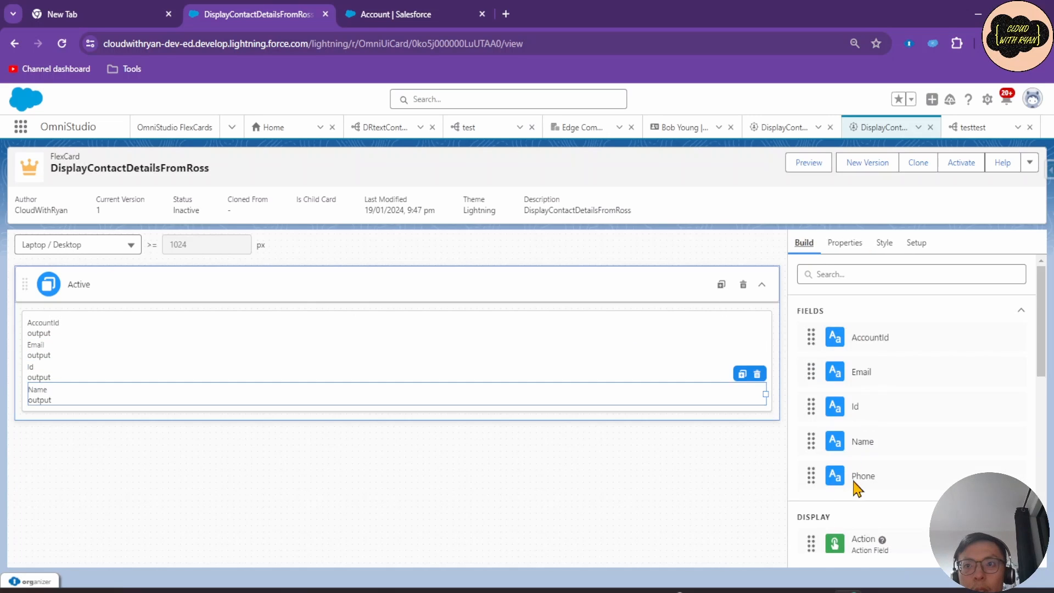
{"action": "left_click_drag", "start_coordinate": [854, 483], "coordinate": [616, 412]}
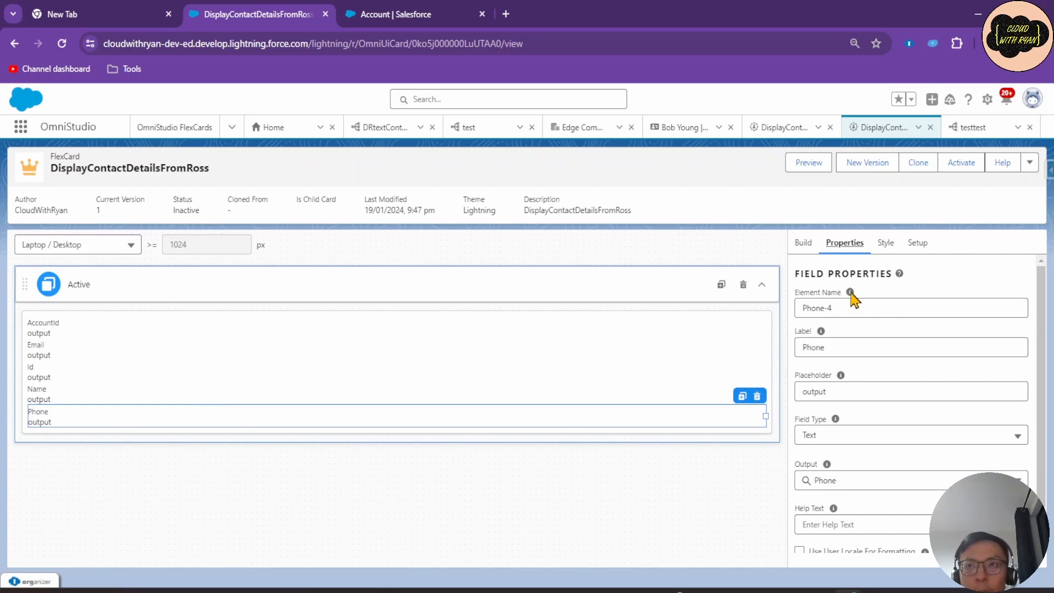
Preview the card with real contact data.
{"action": "left_click", "coordinate": [806, 243]}
{"action": "scroll", "coordinate": [884, 455], "scroll_direction": "down", "scroll_amount": 5}
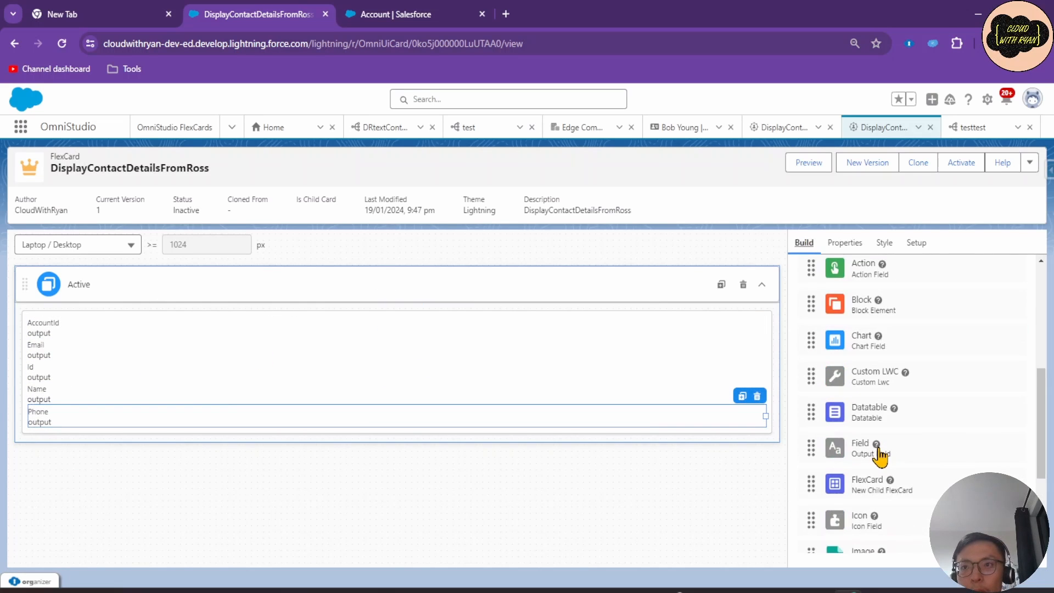
{"action": "scroll", "coordinate": [880, 456], "scroll_direction": "down", "scroll_amount": 1}
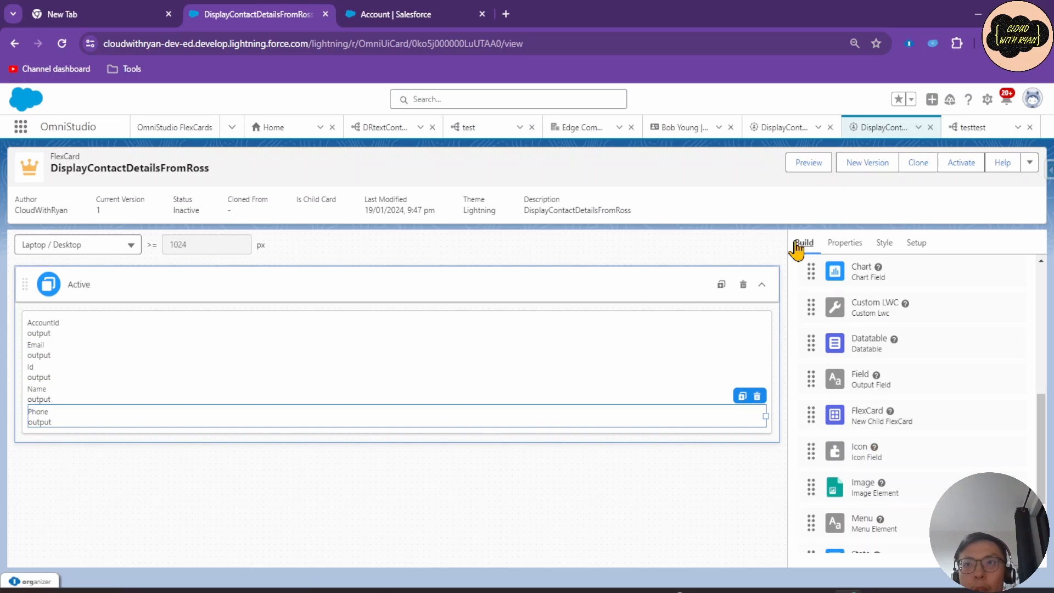
{"action": "left_click", "coordinate": [806, 164]}
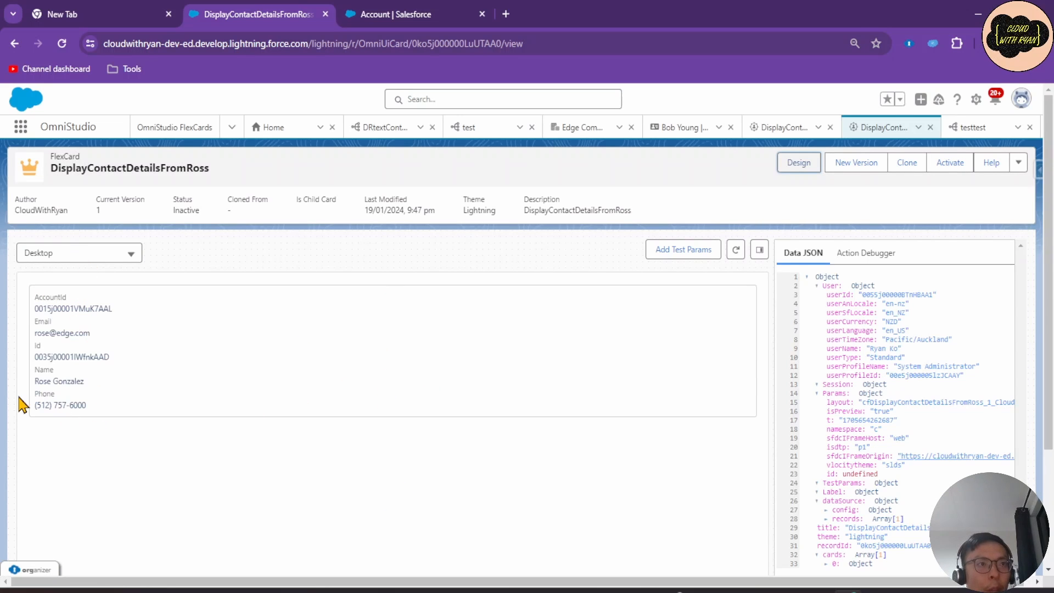
Check the DRtextContactDetails DataRaptor's extract settings and test preview.
{"action": "left_click", "coordinate": [384, 14]}
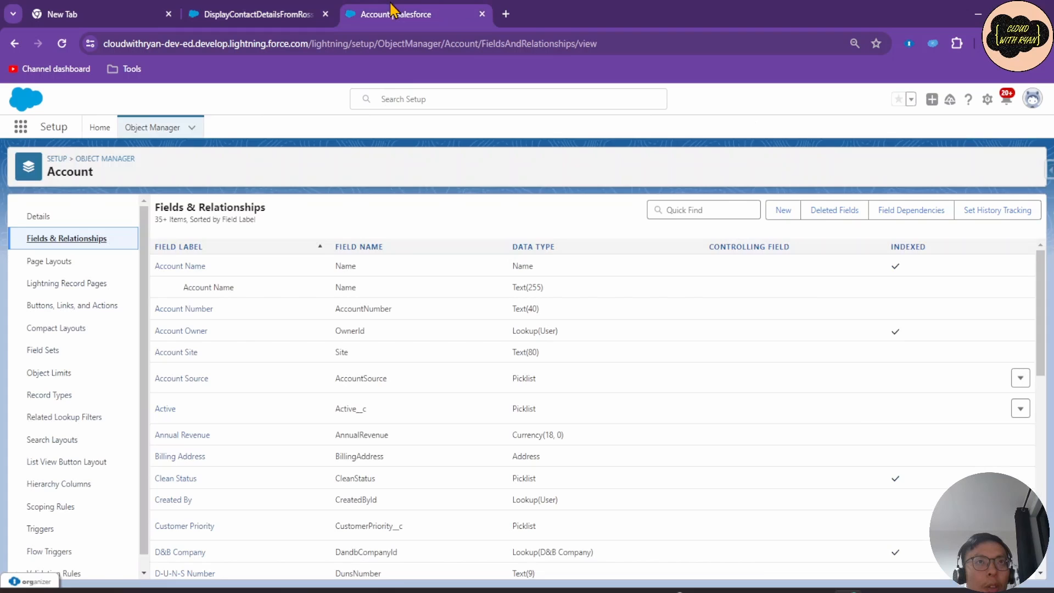
{"action": "left_click", "coordinate": [297, 12]}
{"action": "left_click", "coordinate": [380, 128]}
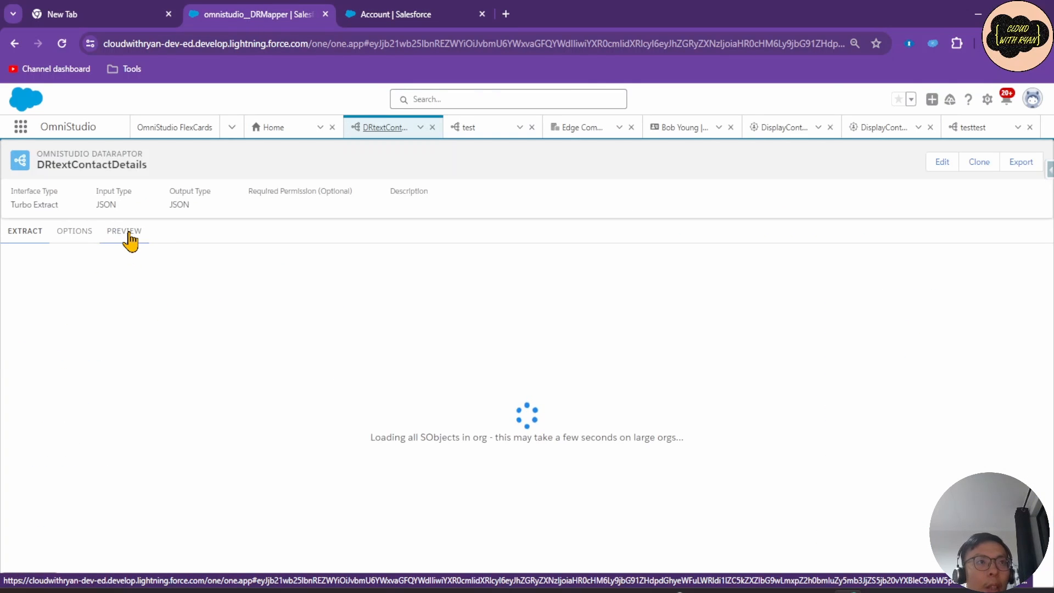
{"action": "left_click", "coordinate": [129, 233]}
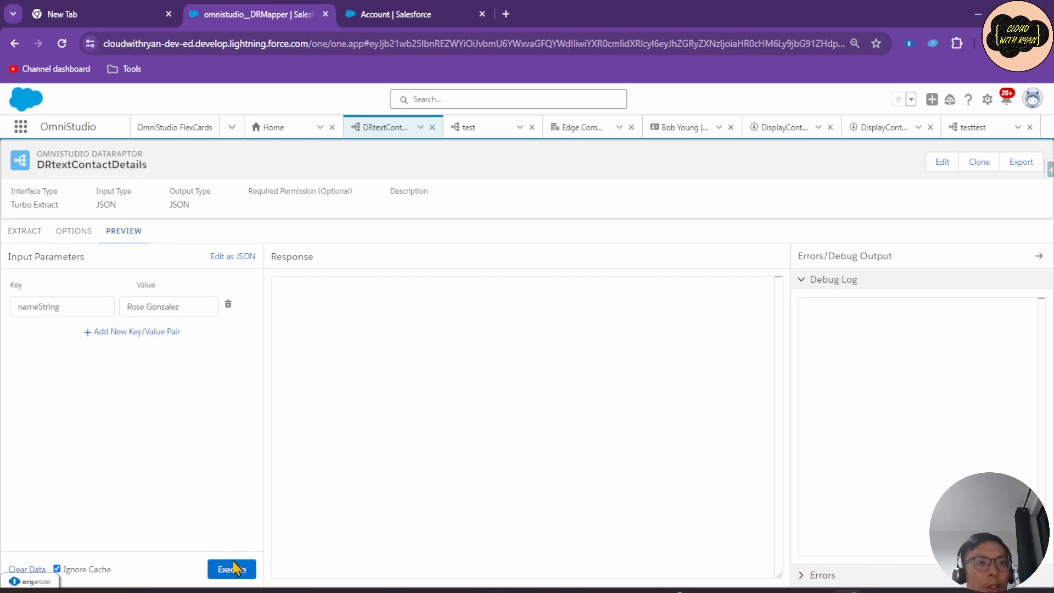
{"action": "left_click", "coordinate": [28, 231]}
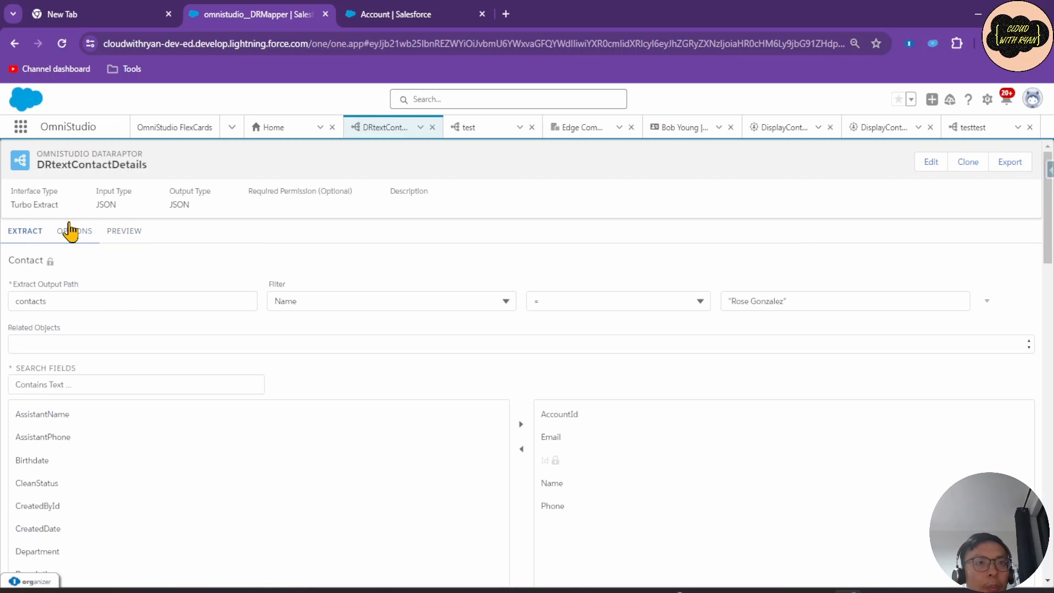
{"action": "left_click", "coordinate": [131, 233]}
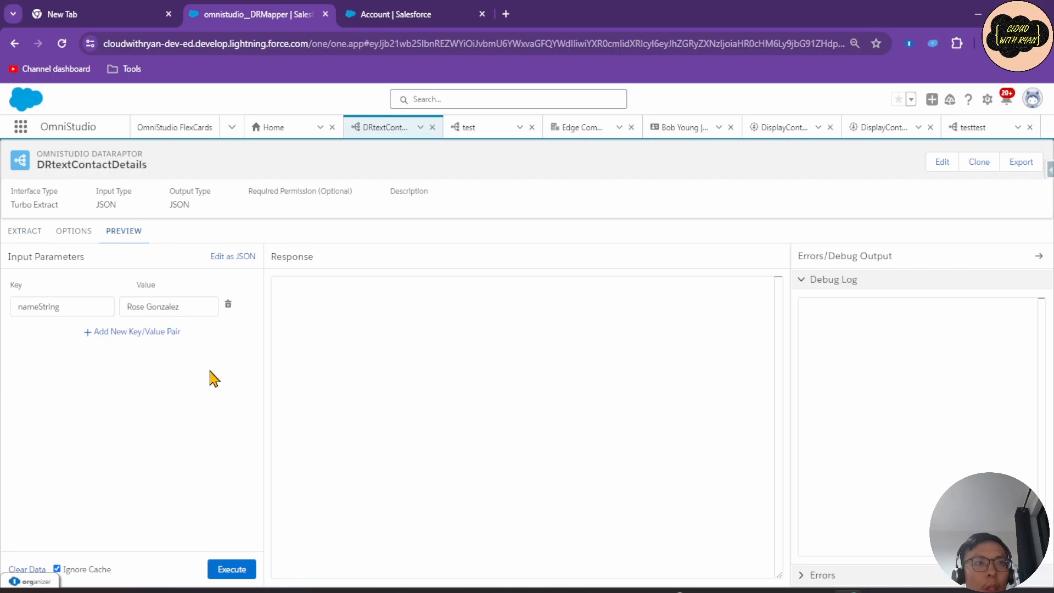
Run the DataRaptor test with JSON input and return to the FlexCard preview.
{"action": "left_click", "coordinate": [246, 257]}
{"action": "left_click", "coordinate": [213, 565]}
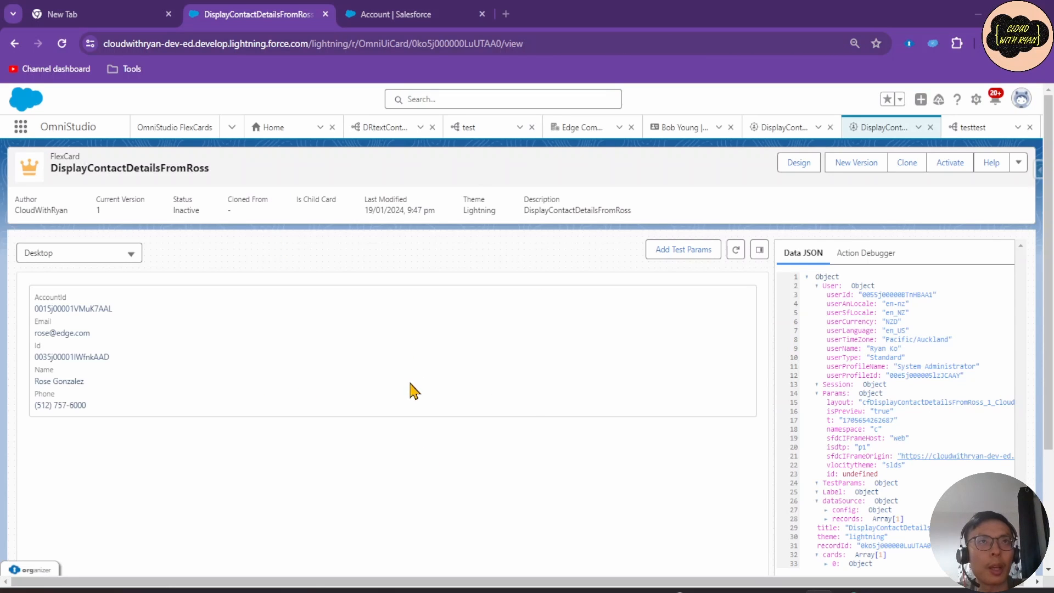
{"action": "left_click", "coordinate": [409, 15]}
{"action": "left_click", "coordinate": [249, 17]}
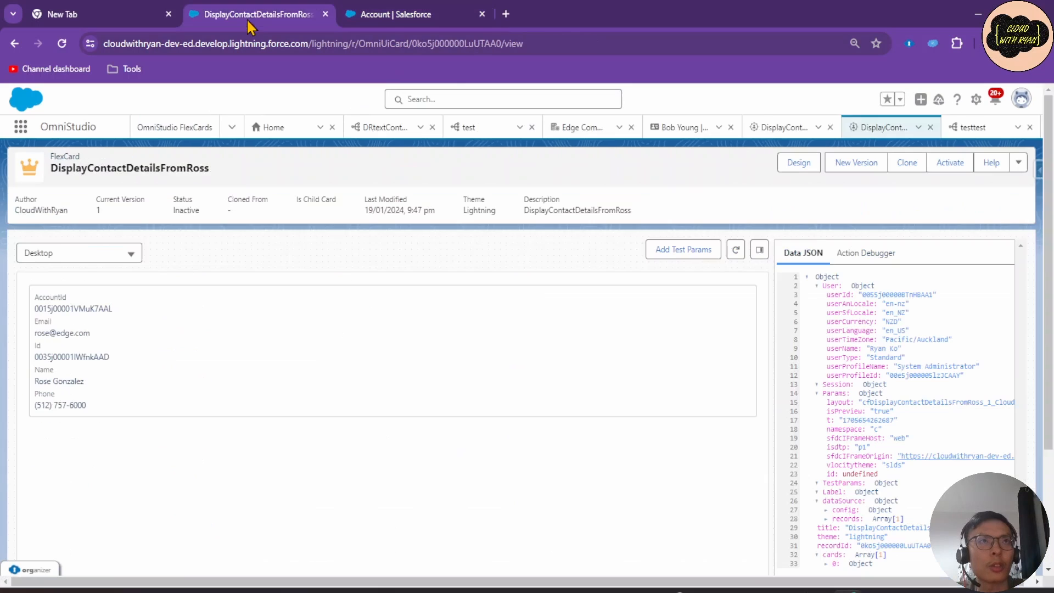
Activate the DisplayContactDetailsFromRoss FlexCard.
{"action": "left_click", "coordinate": [1018, 162]}
{"action": "left_click", "coordinate": [1014, 208]}
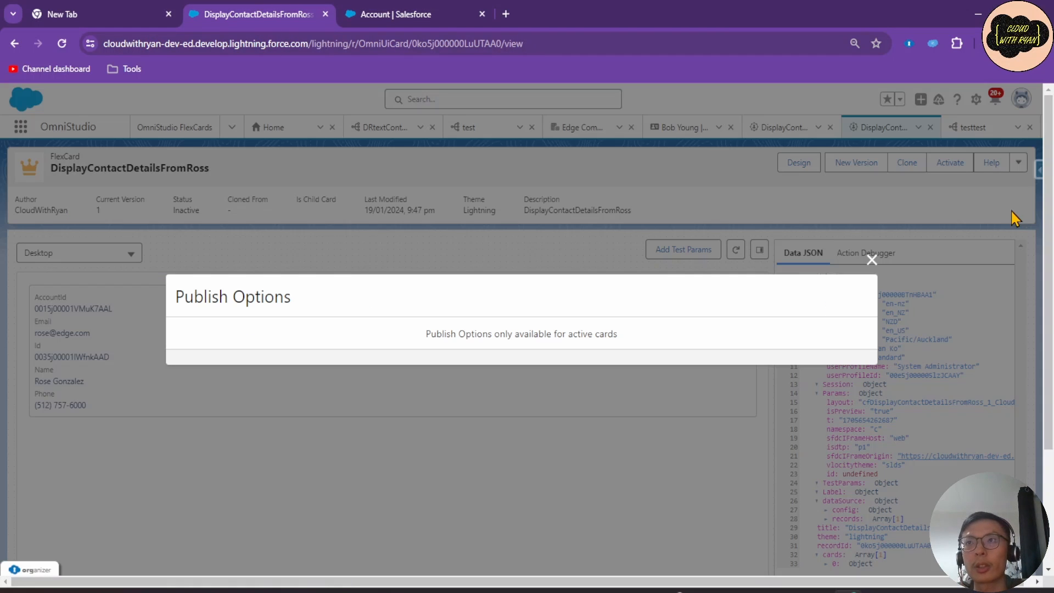
{"action": "left_click", "coordinate": [871, 260]}
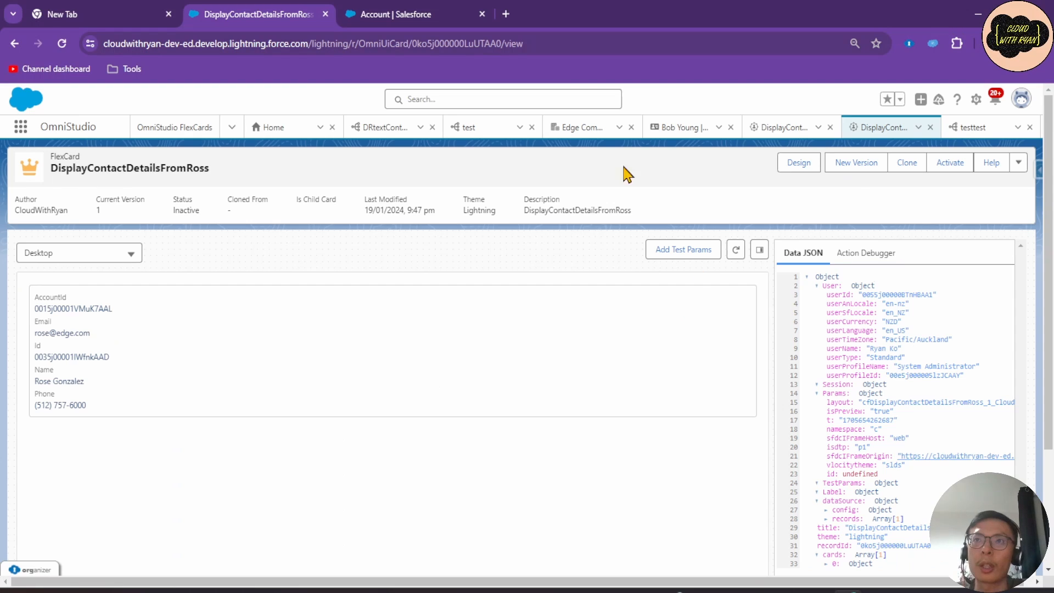
{"action": "left_click", "coordinate": [950, 164]}
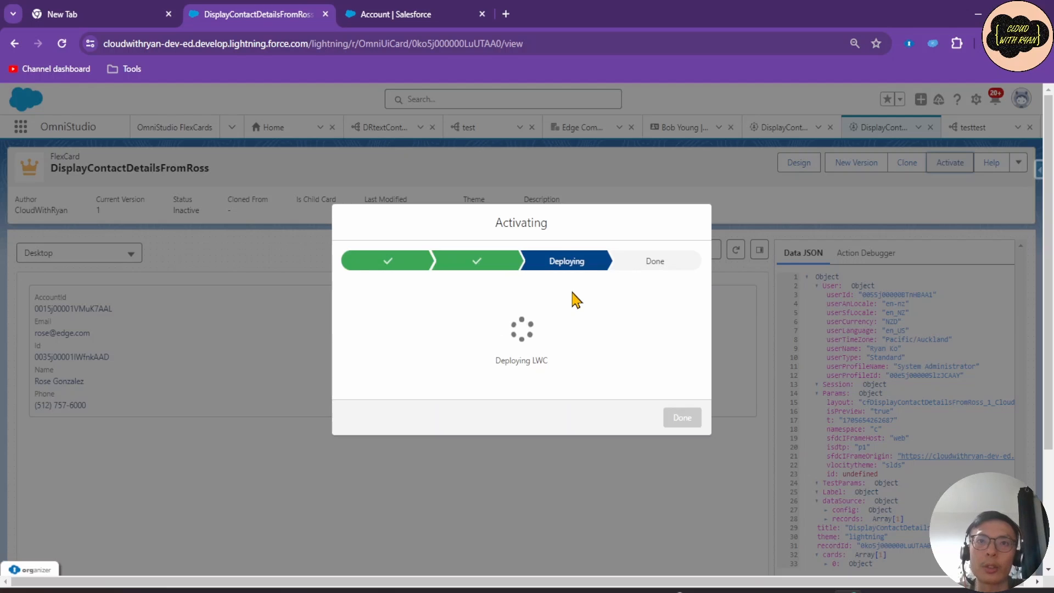
{"action": "left_click", "coordinate": [690, 437]}
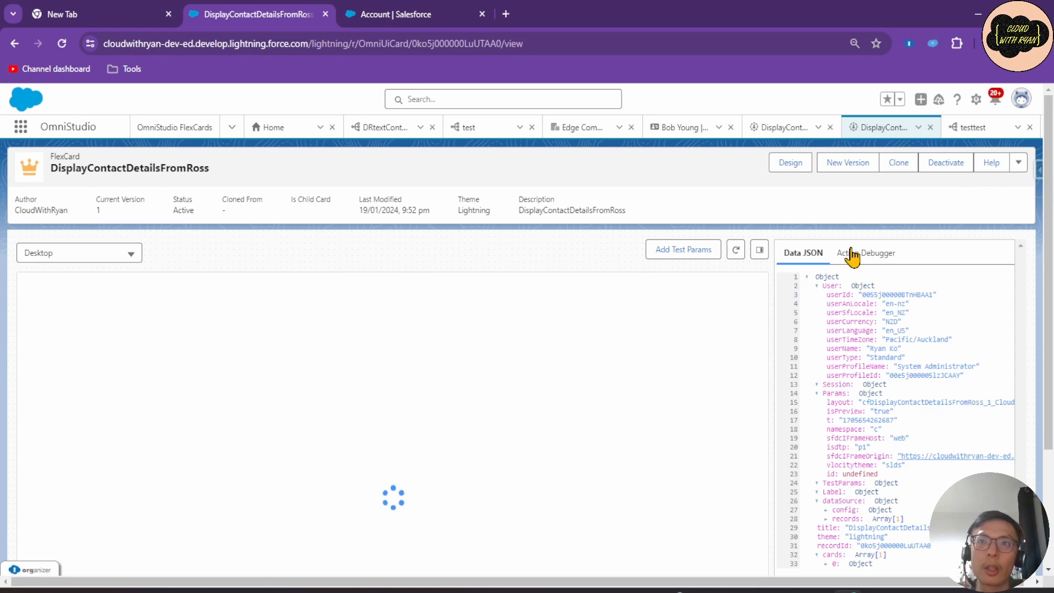
Enable the Community Page and Community Default publish targets and save the publish options.
{"action": "left_click", "coordinate": [1018, 163]}
{"action": "left_click", "coordinate": [973, 204]}
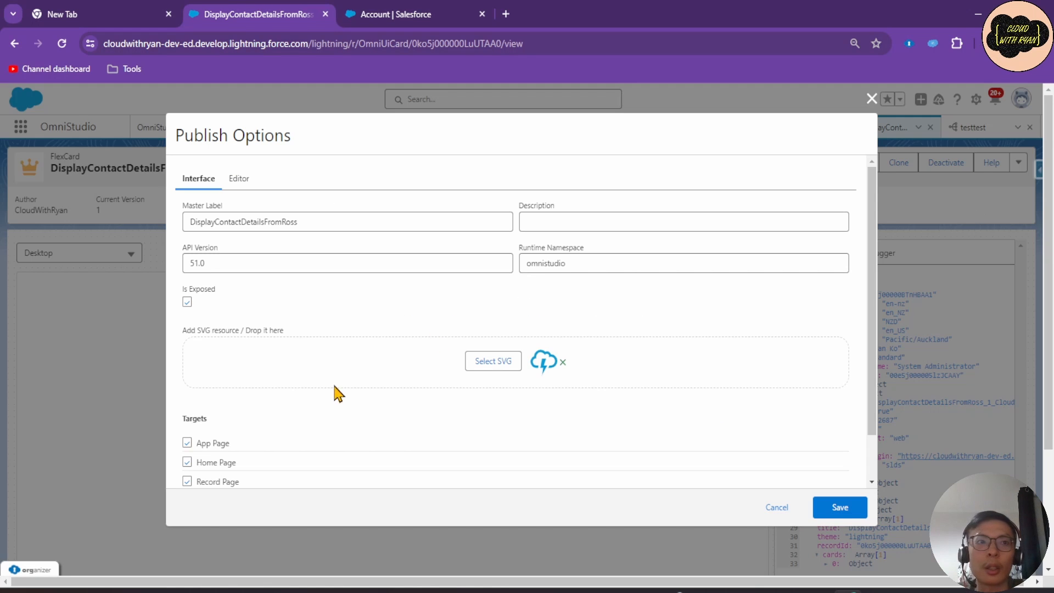
{"action": "scroll", "coordinate": [262, 419], "scroll_direction": "down", "scroll_amount": 1}
{"action": "left_click", "coordinate": [227, 452]}
{"action": "scroll", "coordinate": [228, 459], "scroll_direction": "down", "scroll_amount": 1}
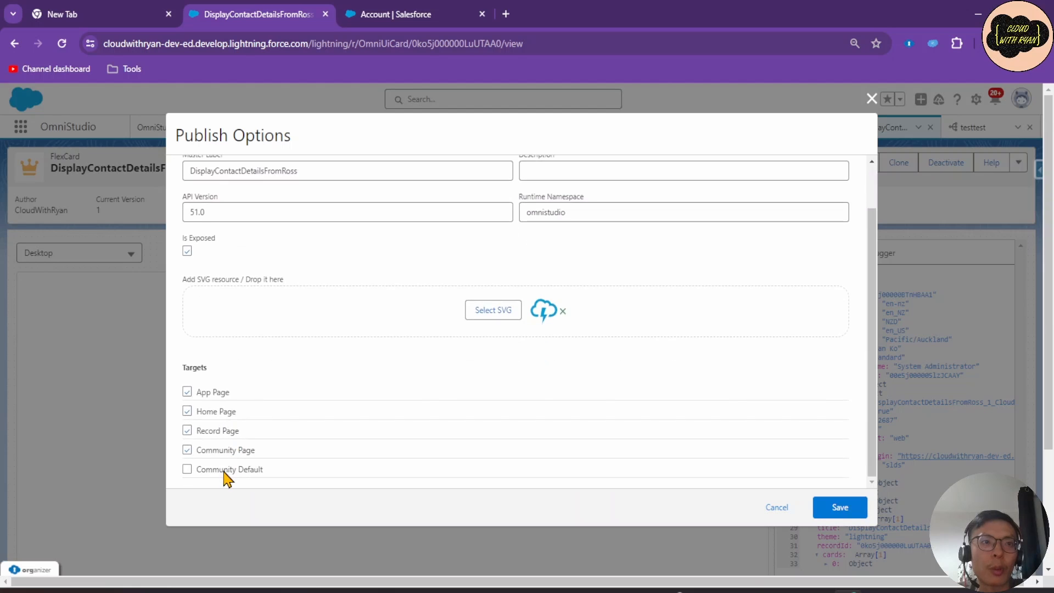
{"action": "left_click", "coordinate": [226, 470]}
{"action": "scroll", "coordinate": [227, 470], "scroll_direction": "down", "scroll_amount": 1}
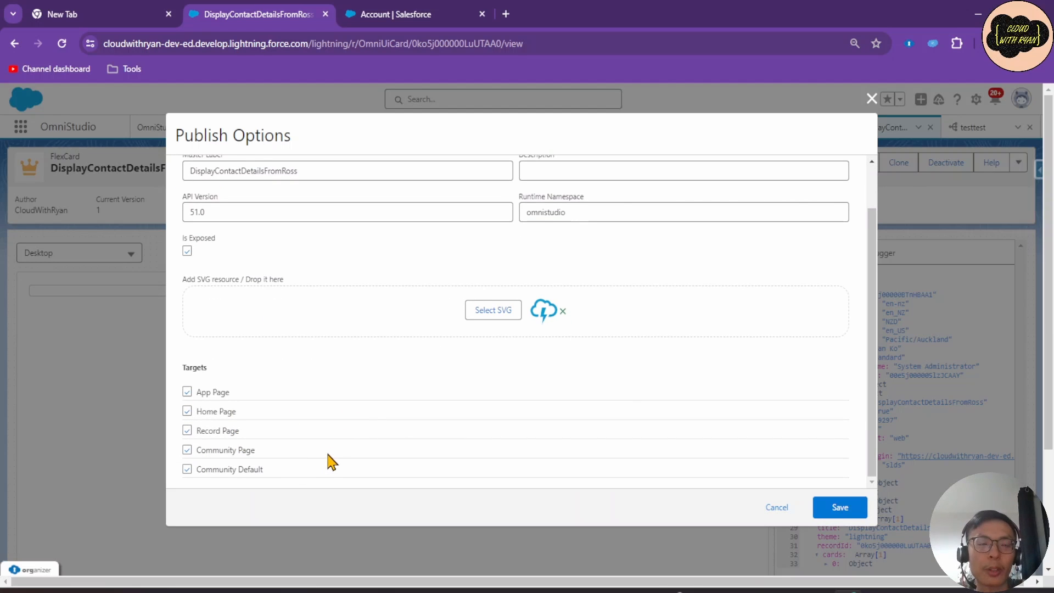
{"action": "left_click", "coordinate": [851, 507]}
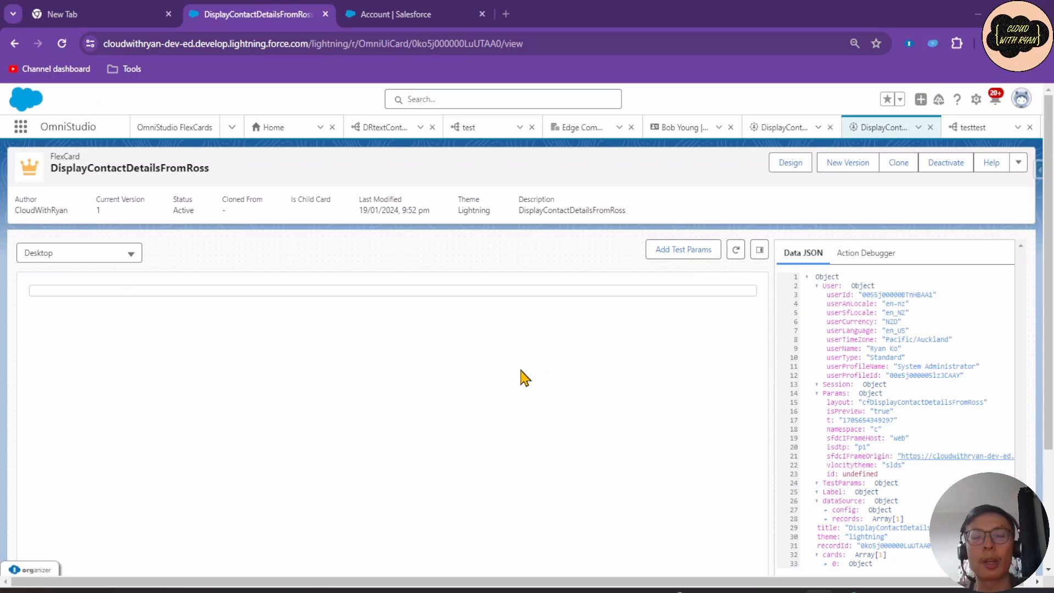